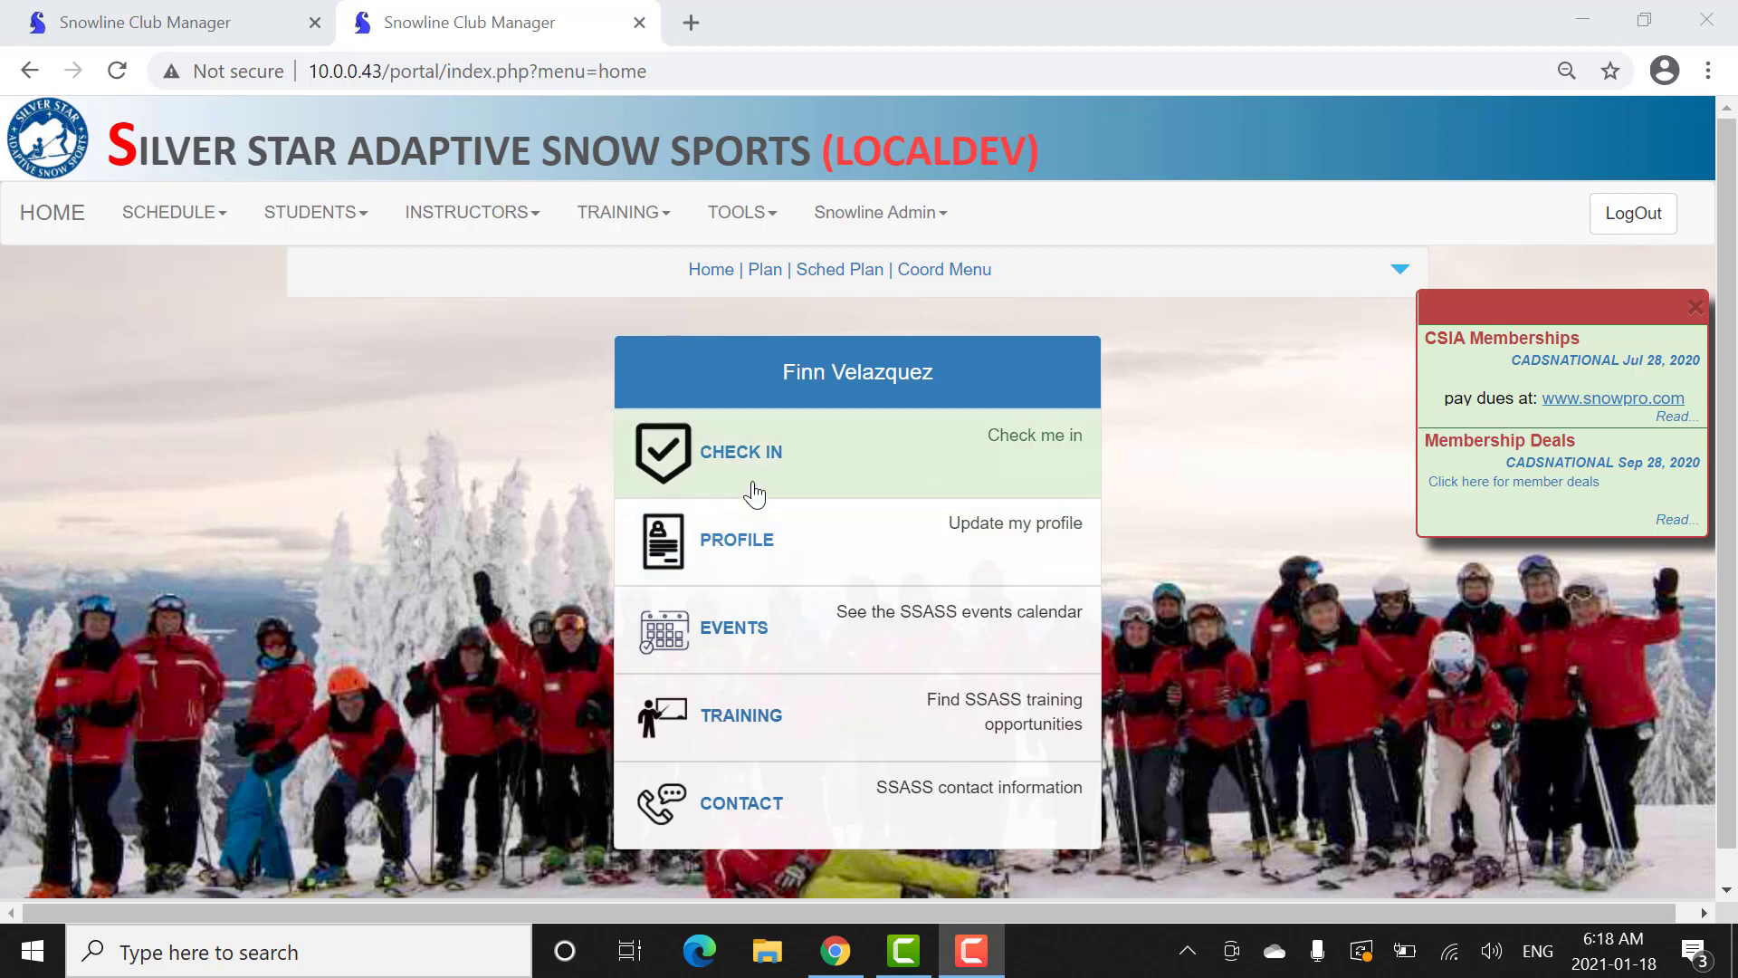
Open the Plan Editor from the Lesson Manager group of the Program Coordinator Tools.
left_click(751, 217)
mouse_move(779, 276)
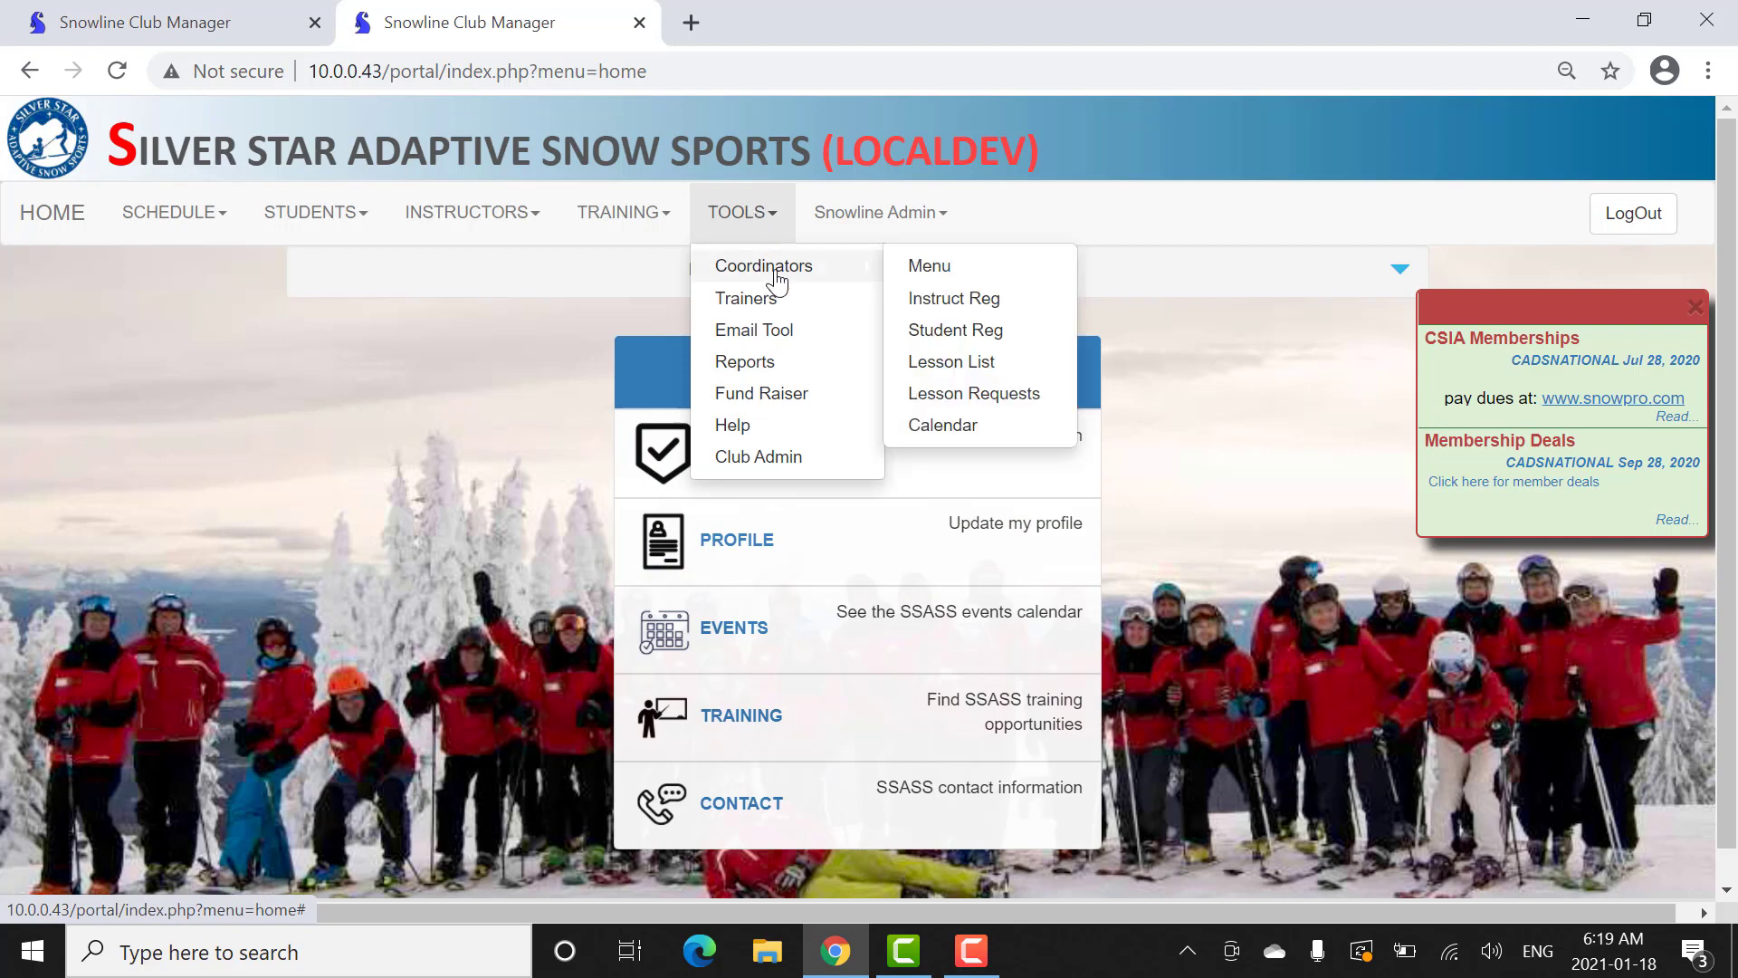
left_click(969, 271)
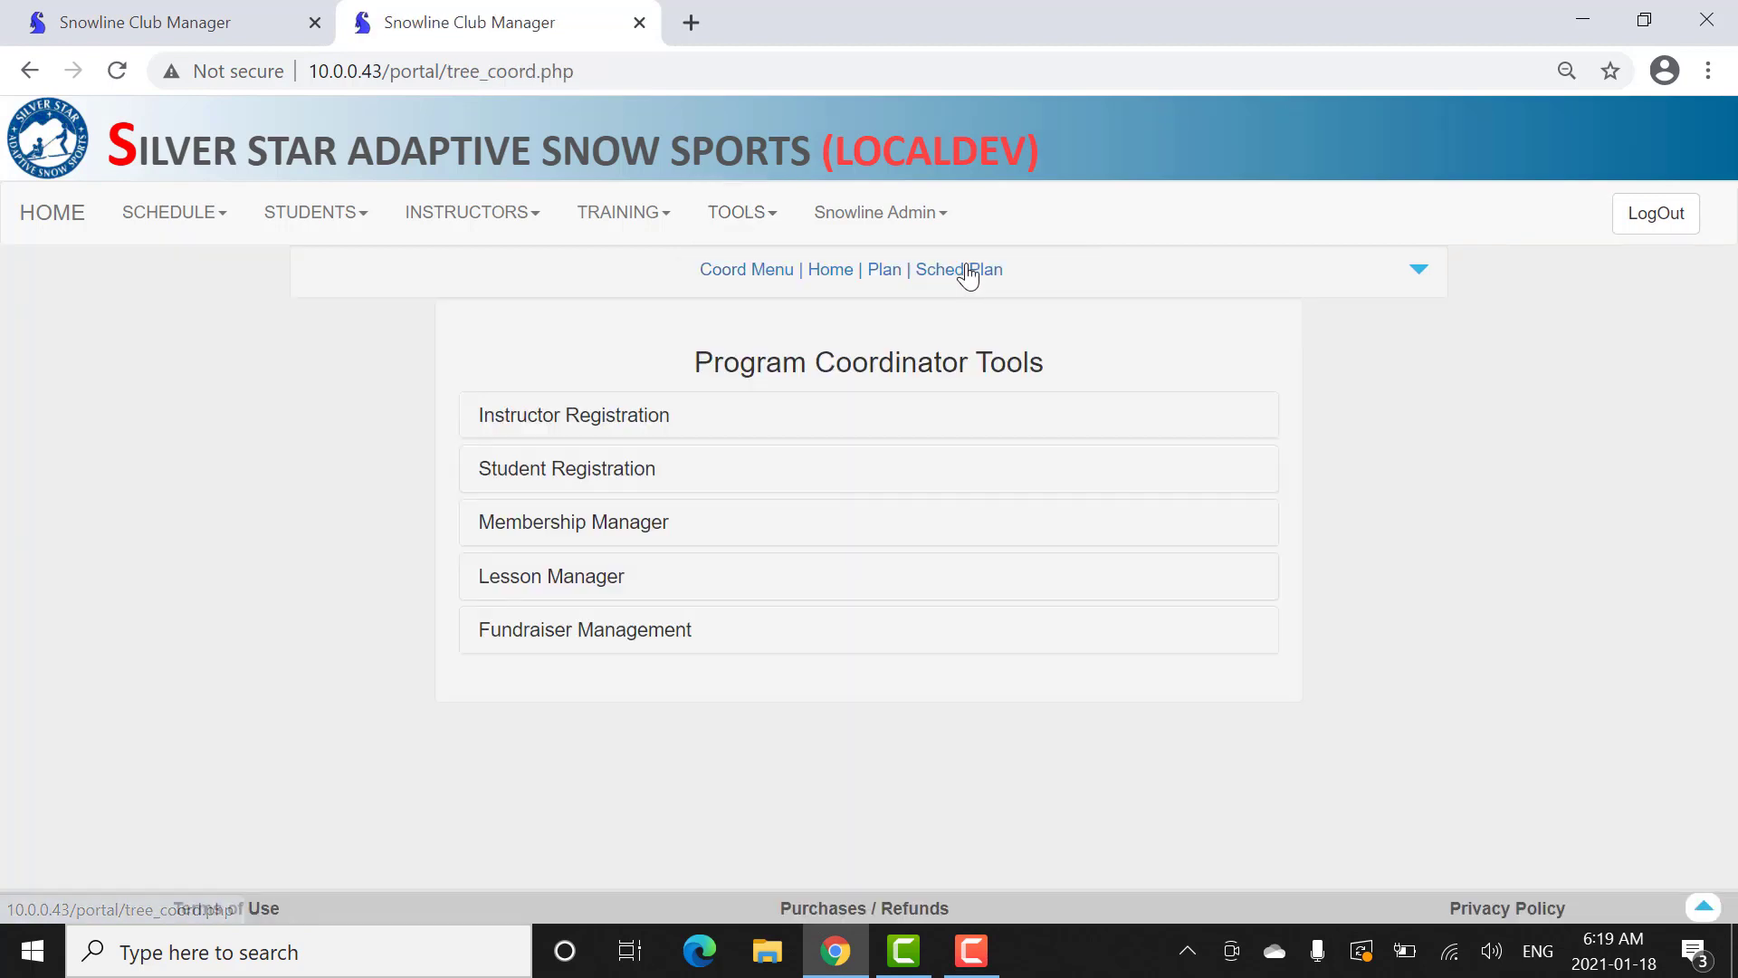
left_click(756, 221)
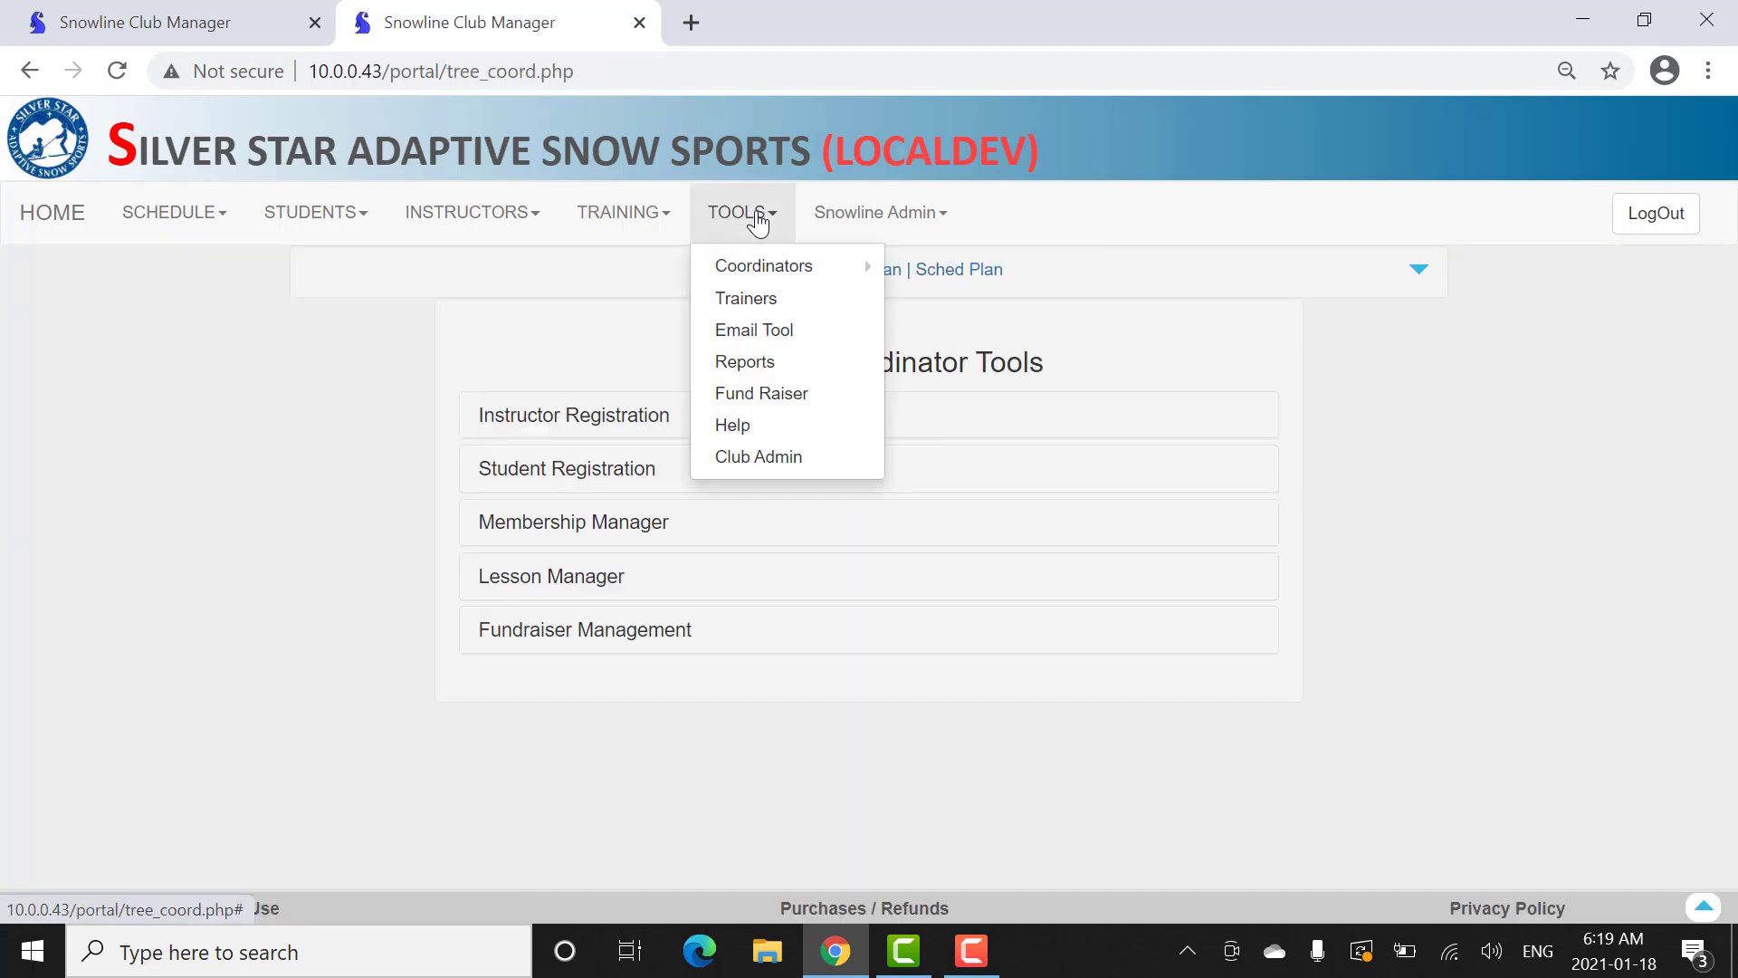
mouse_move(779, 277)
left_click(962, 272)
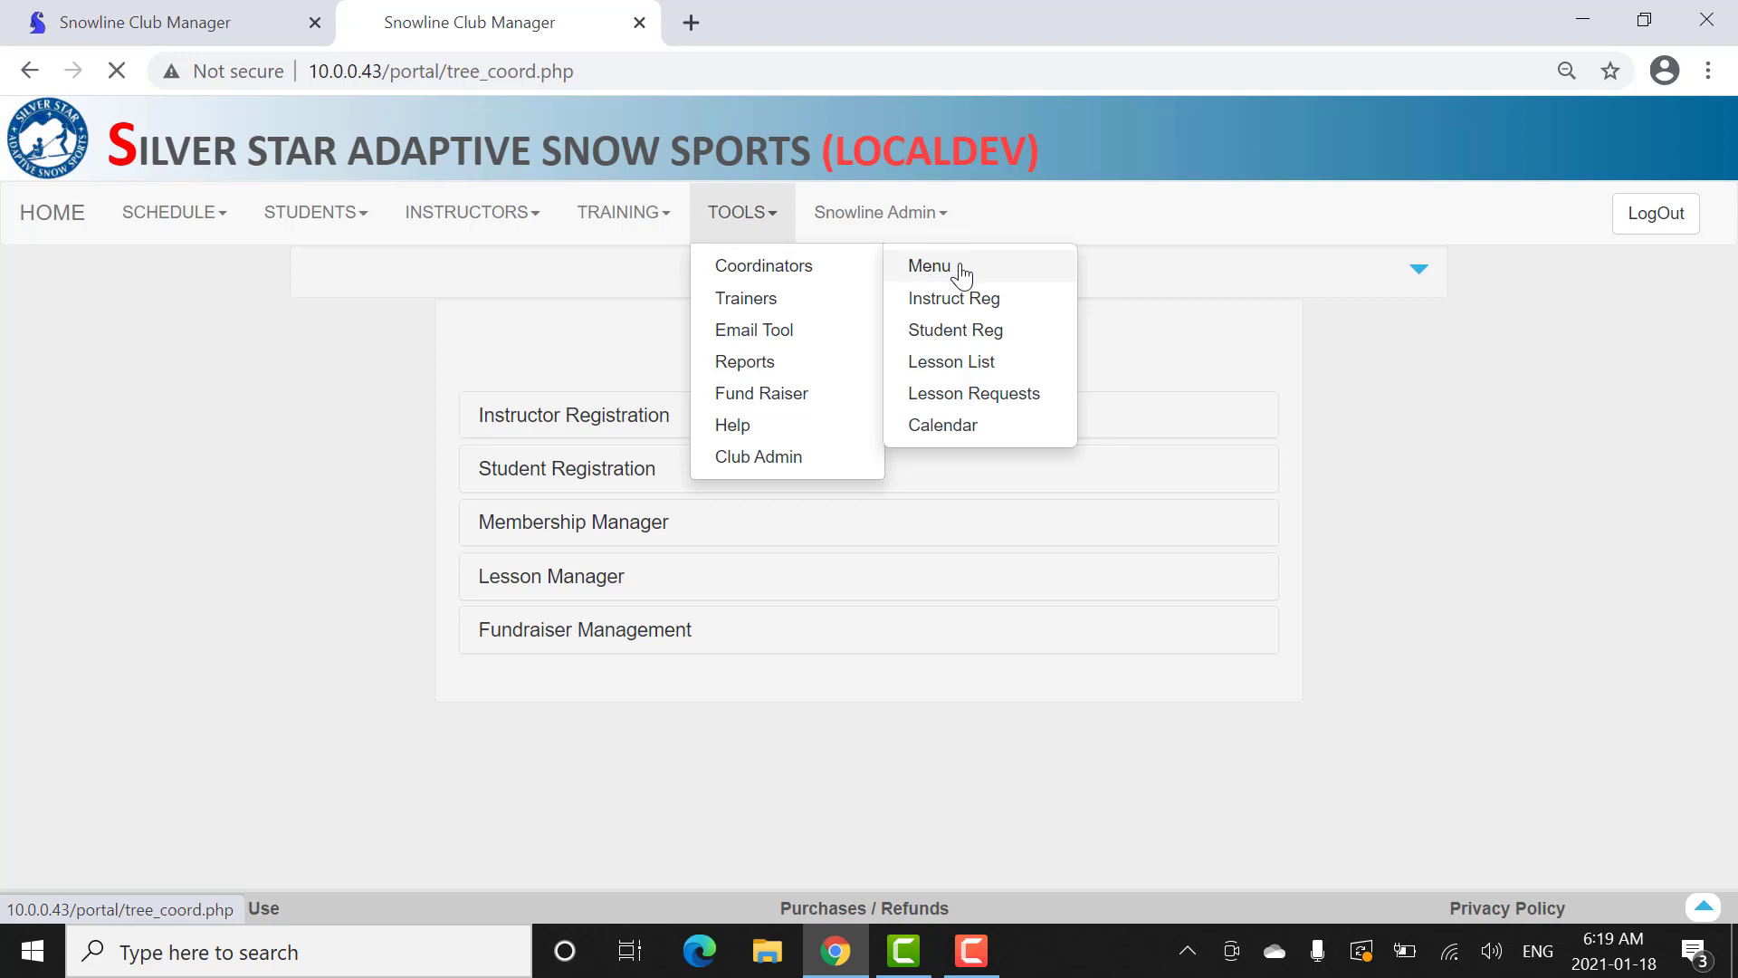
left_click(589, 578)
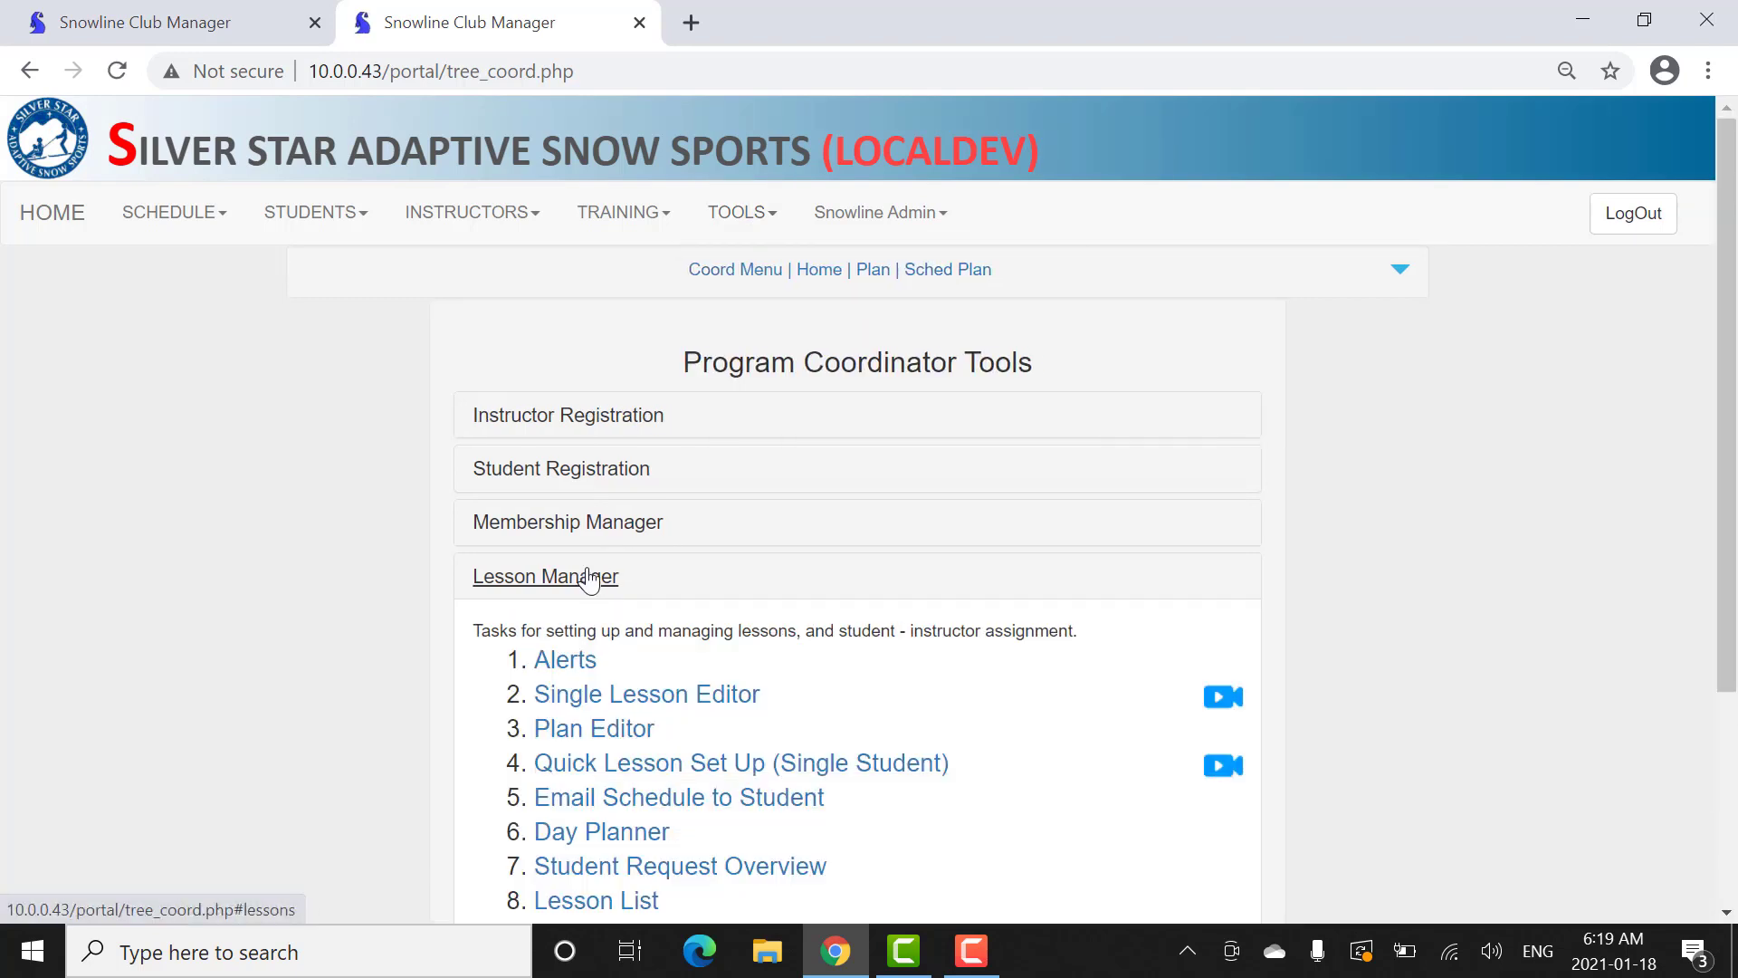
left_click(631, 738)
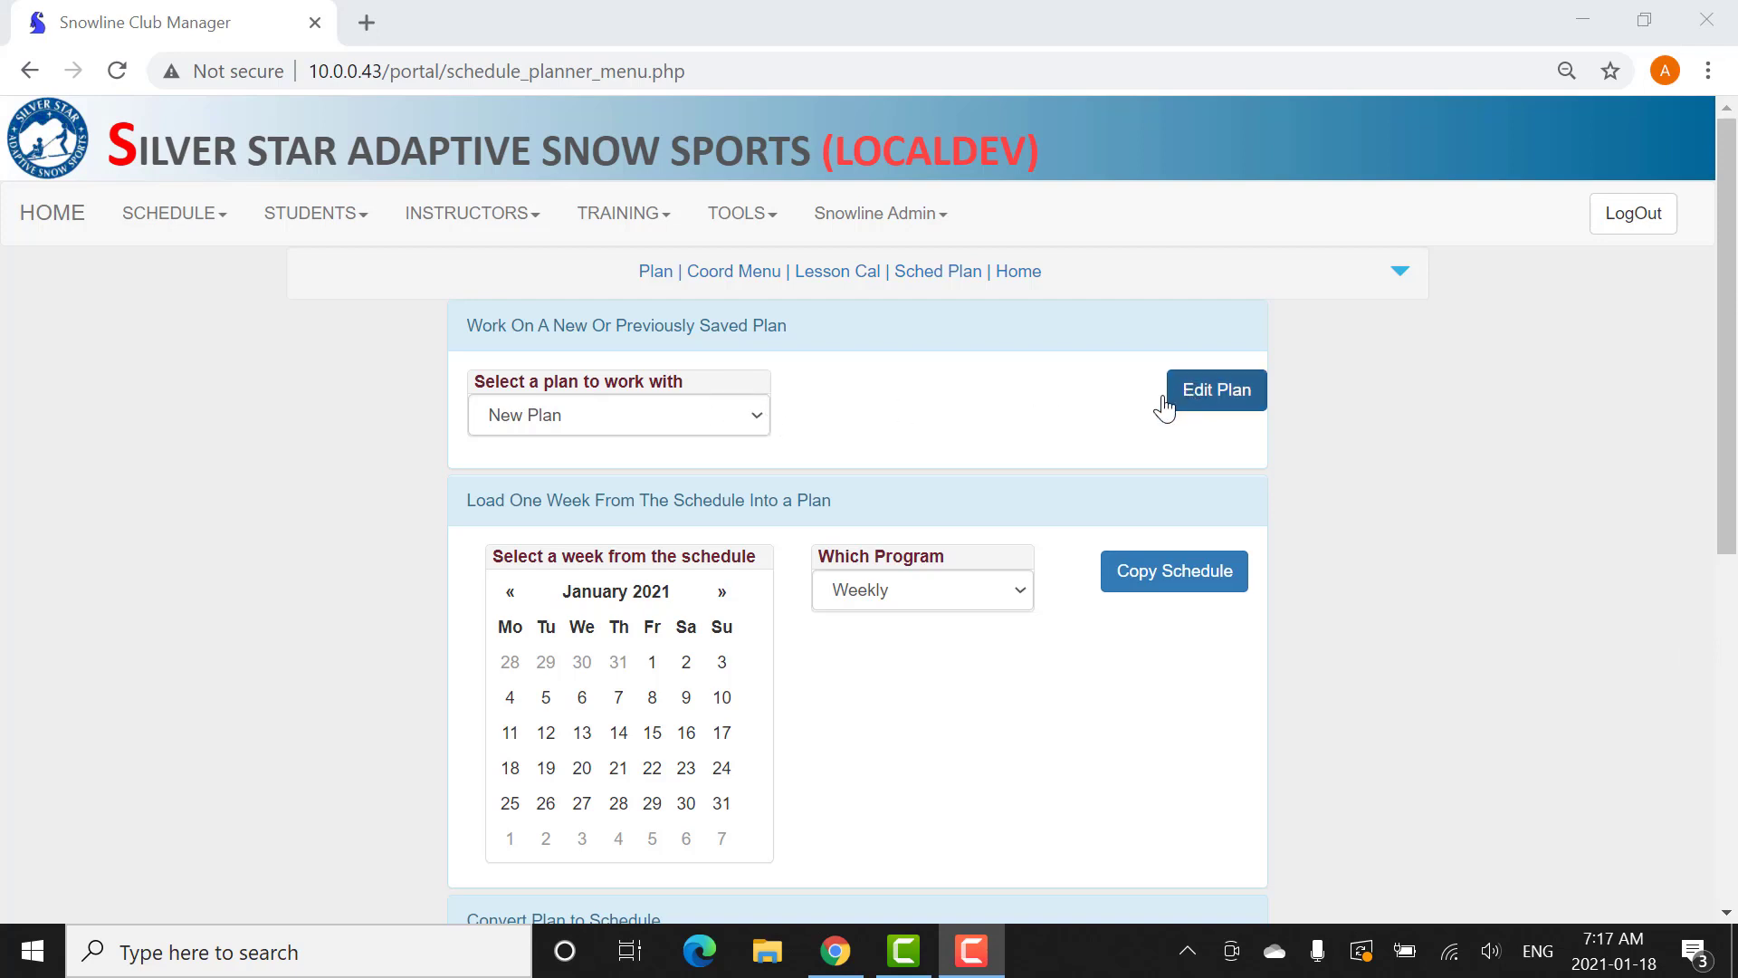
Review the saved plans available for editing and the section for loading a schedule week into a plan.
left_click(761, 413)
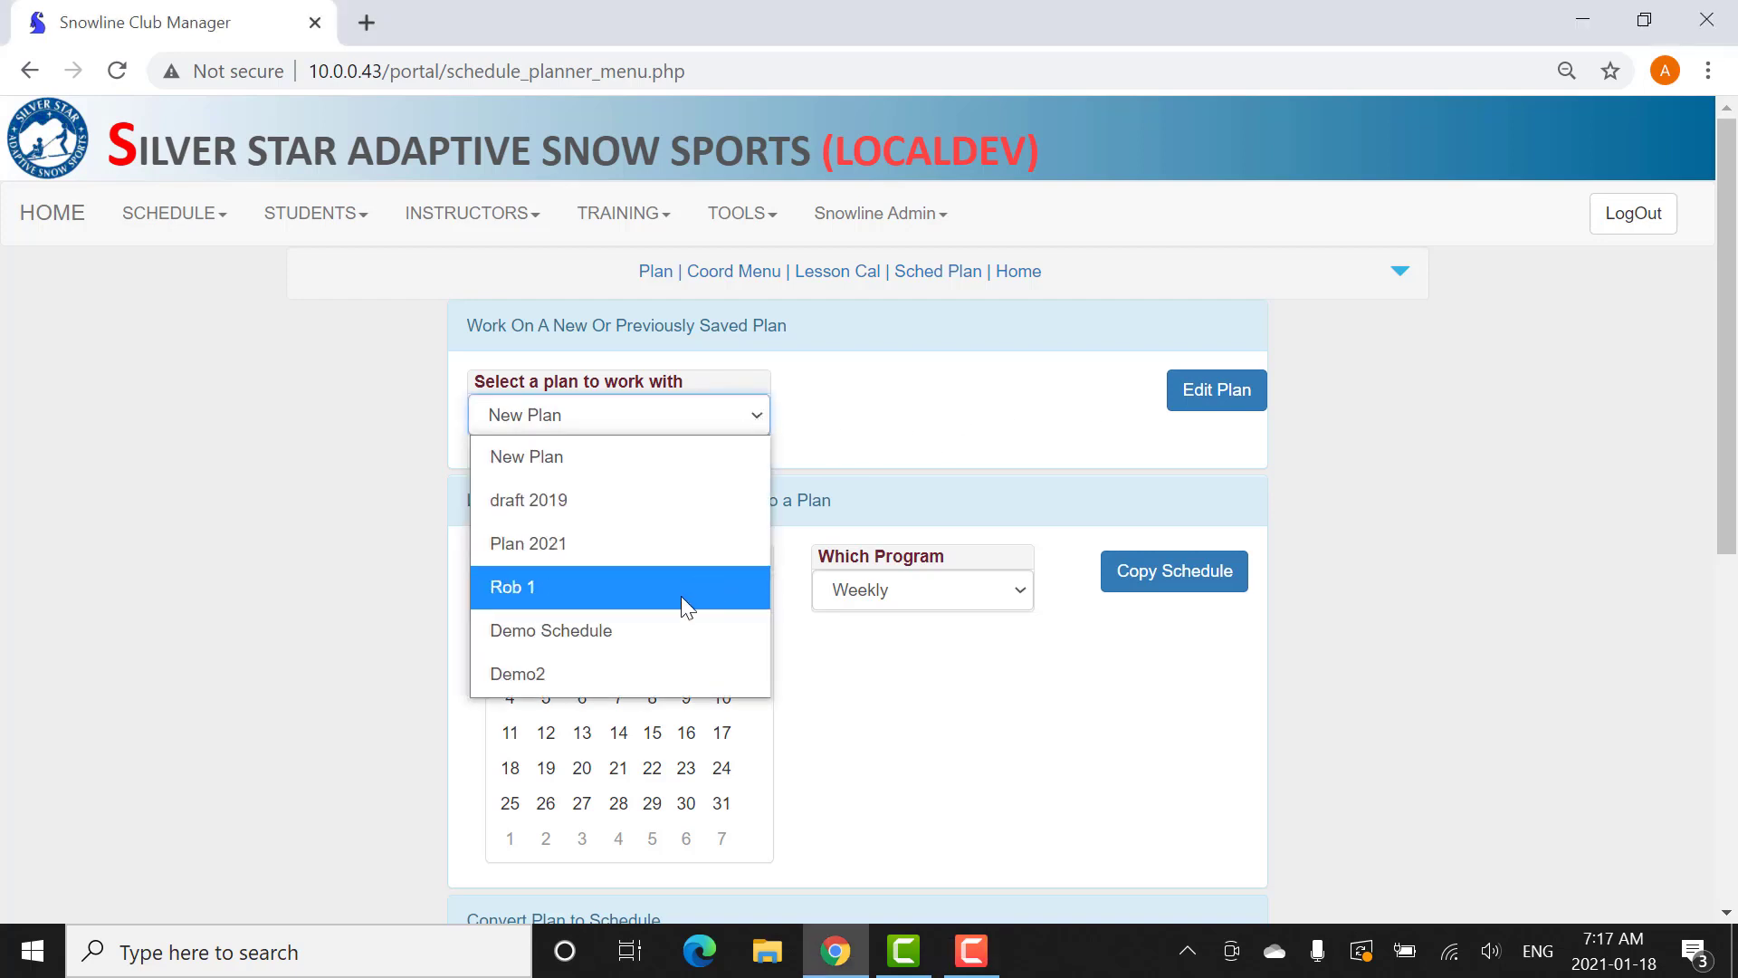
left_click(878, 419)
left_click(879, 418)
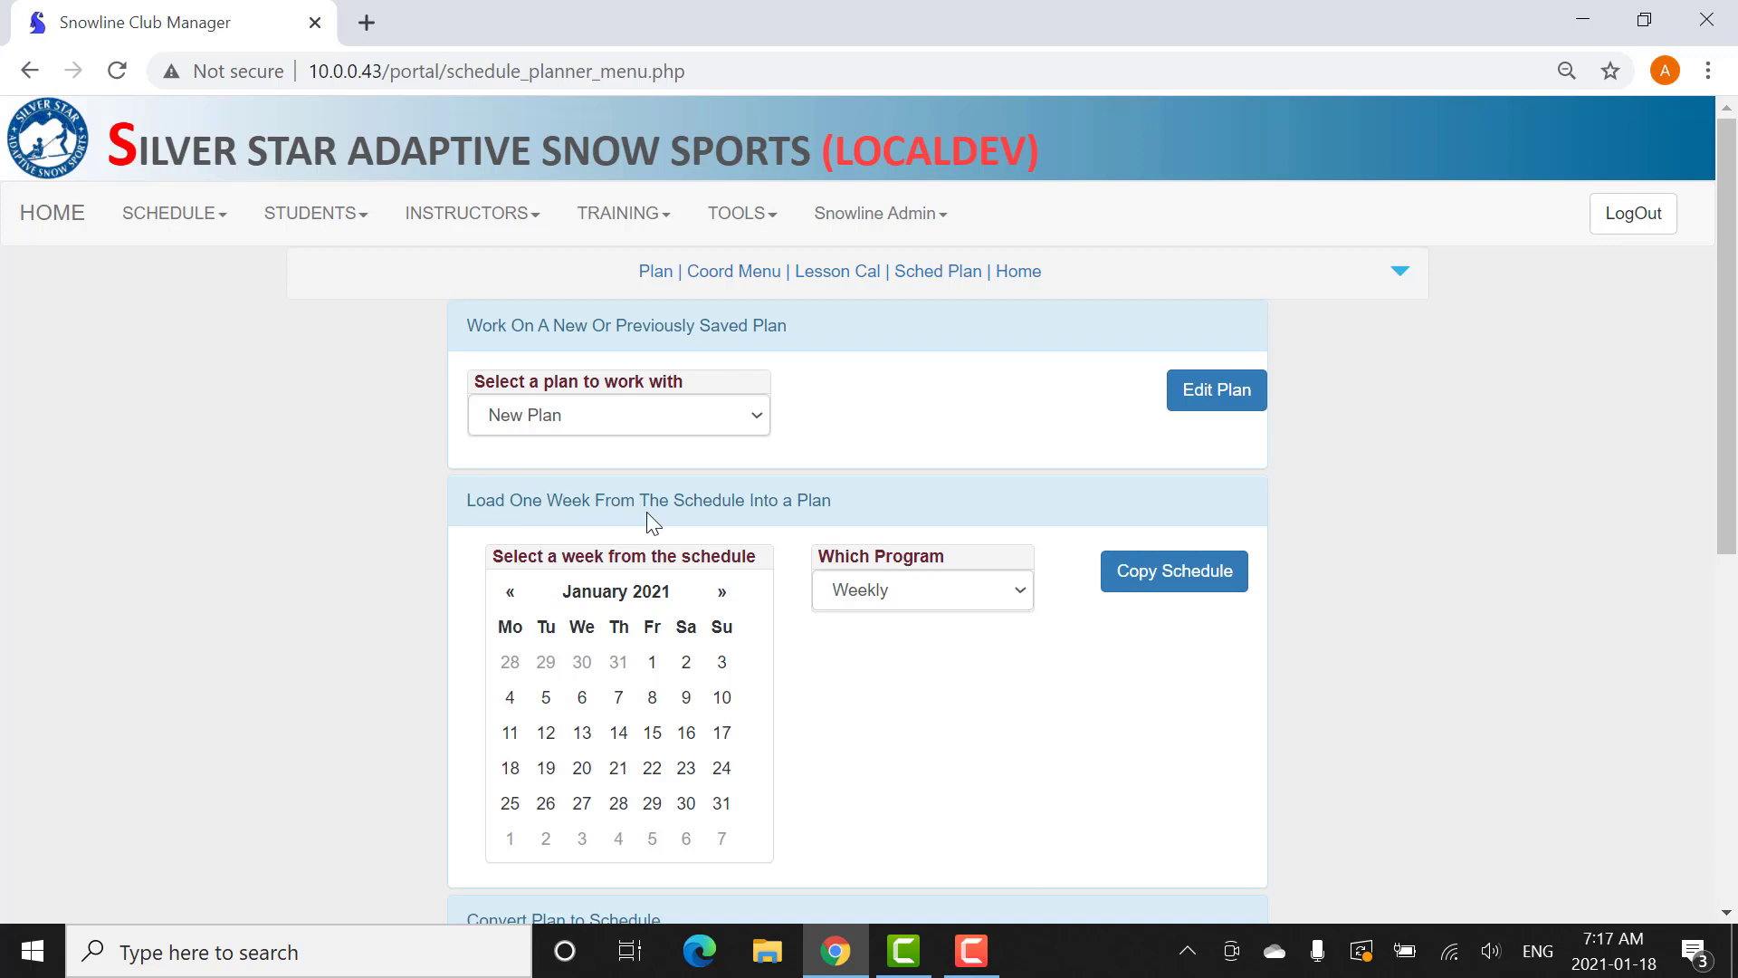
left_click_drag(469, 500, 843, 504)
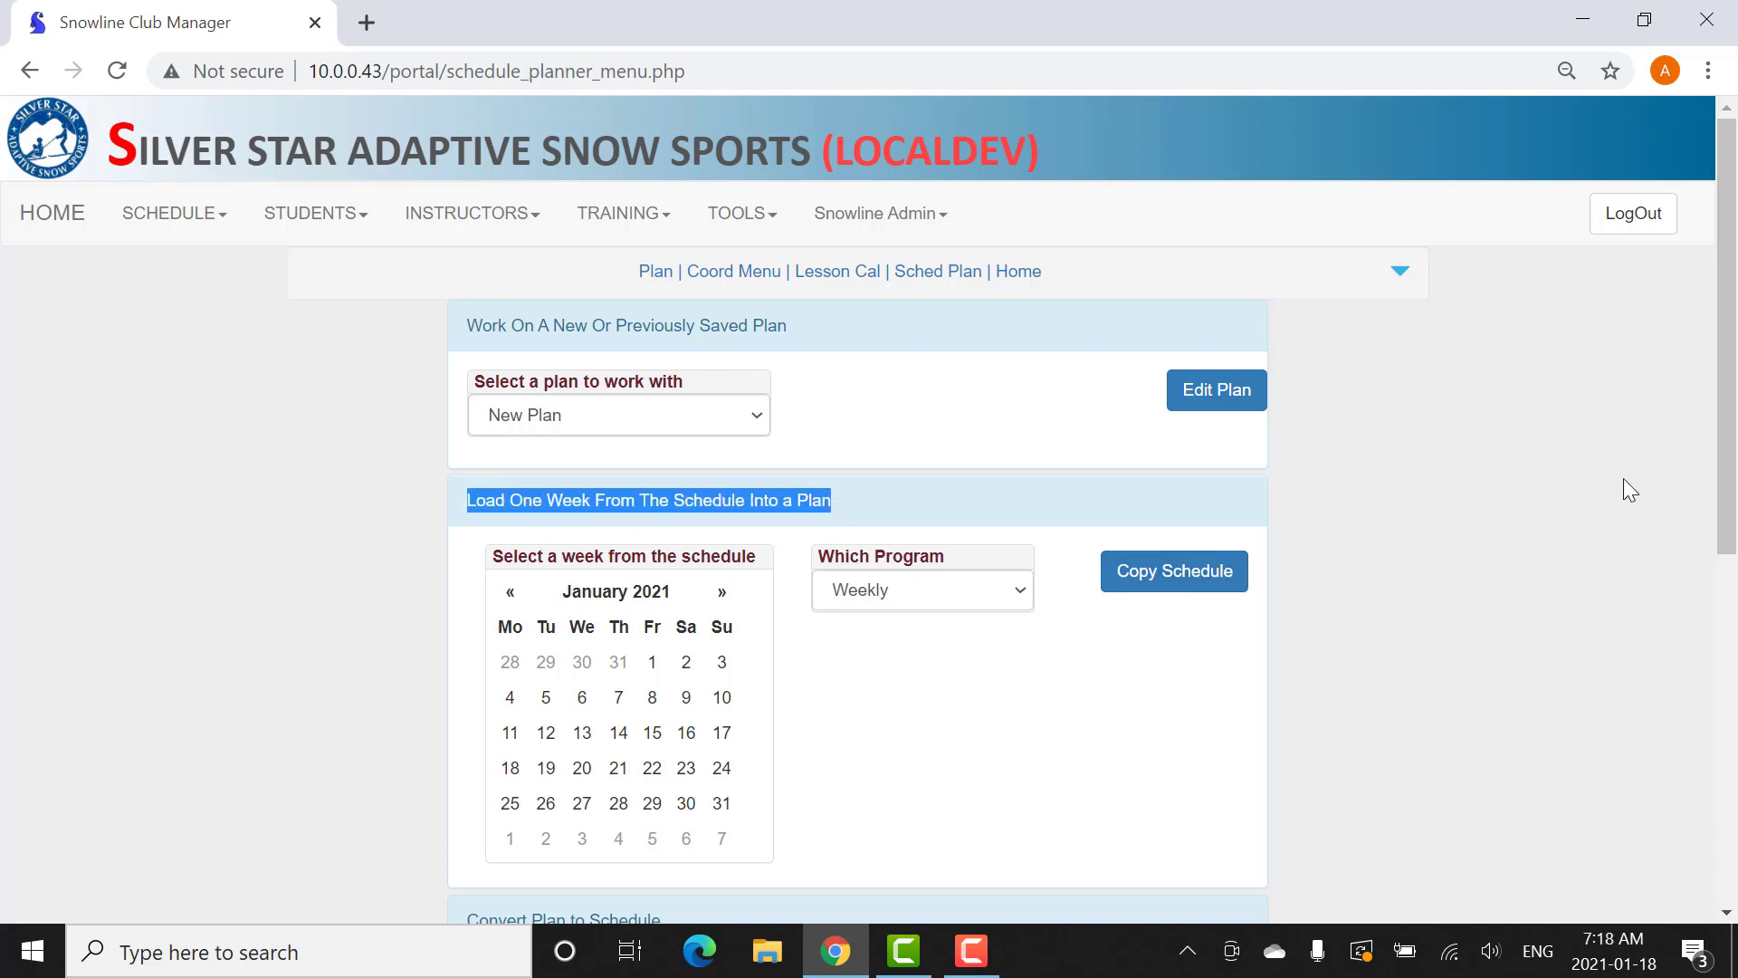
For converting a plan to a schedule, choose the plan Rob 1 with a start date of February 1, 2021.
left_click_drag(1730, 460, 1736, 765)
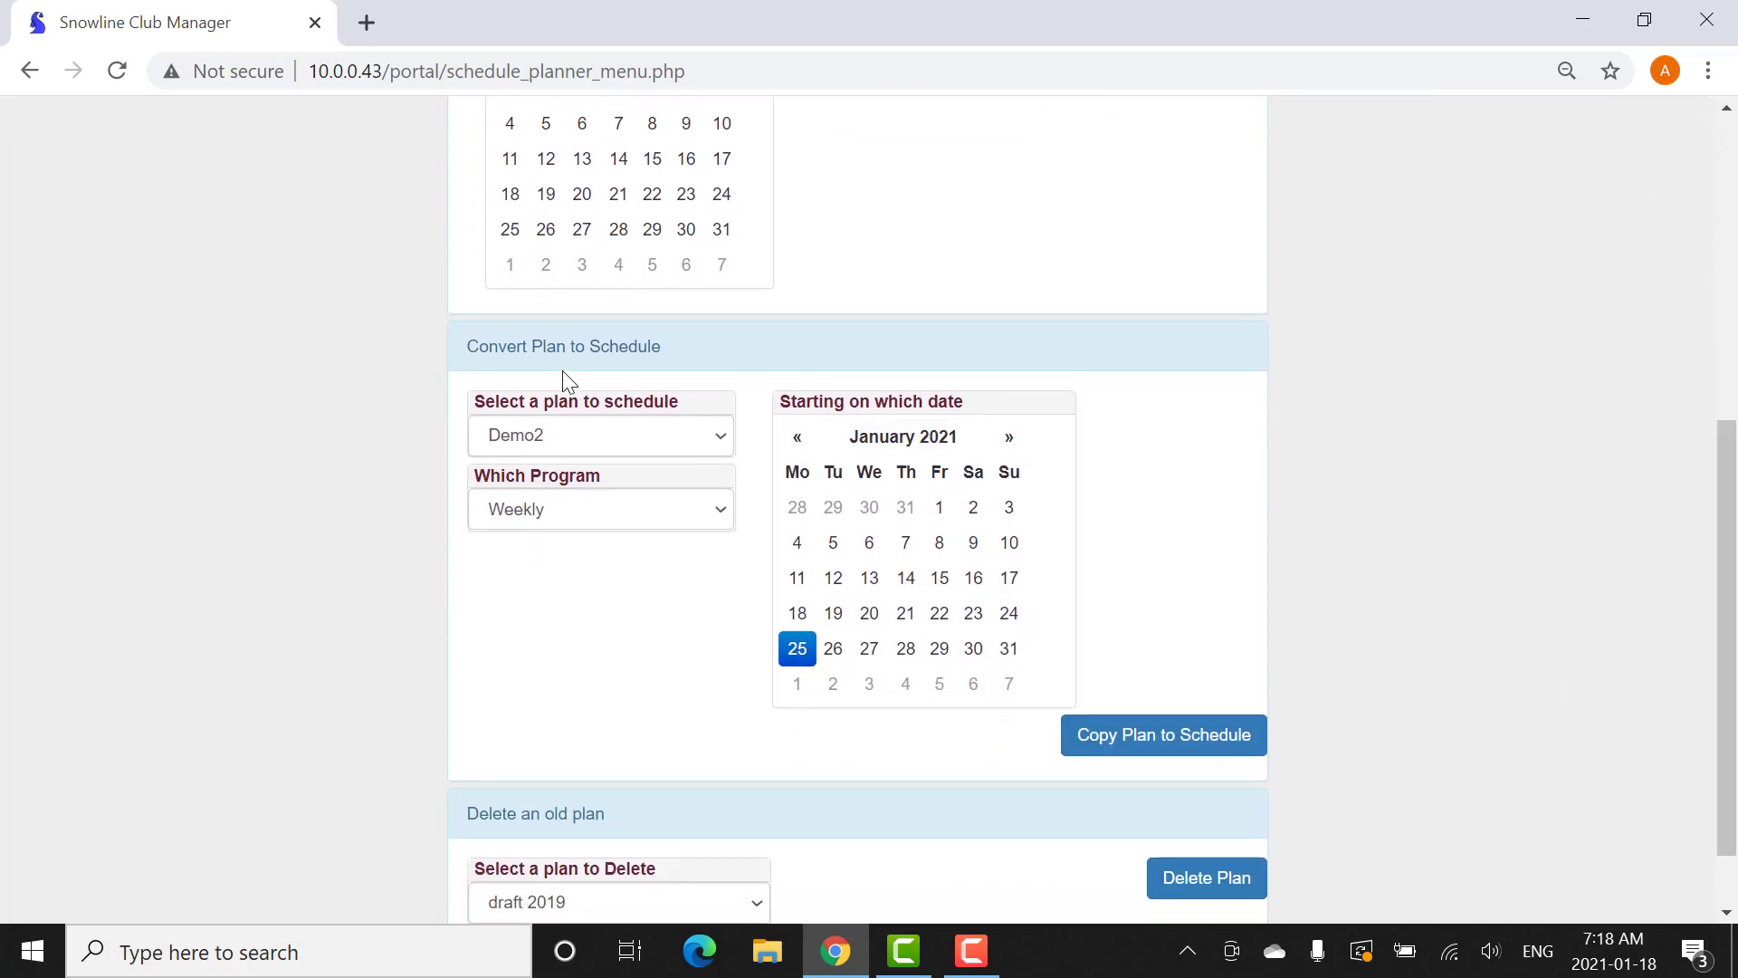
left_click_drag(469, 347, 610, 335)
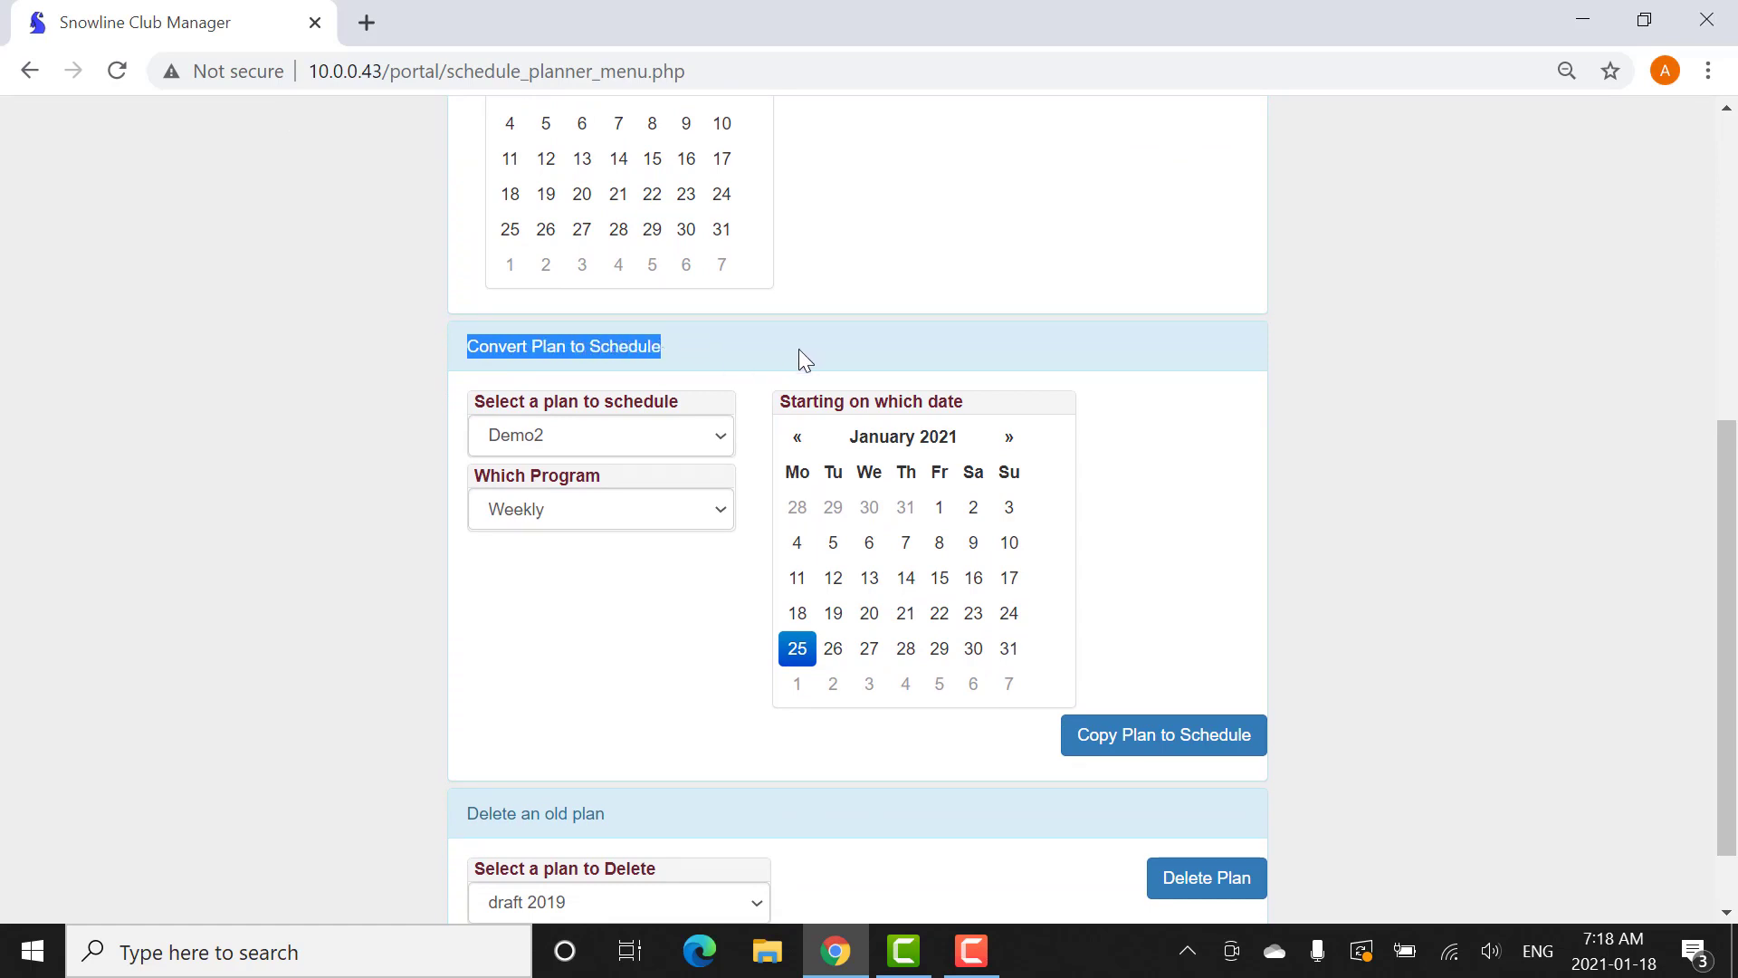
left_click(720, 436)
left_click(583, 570)
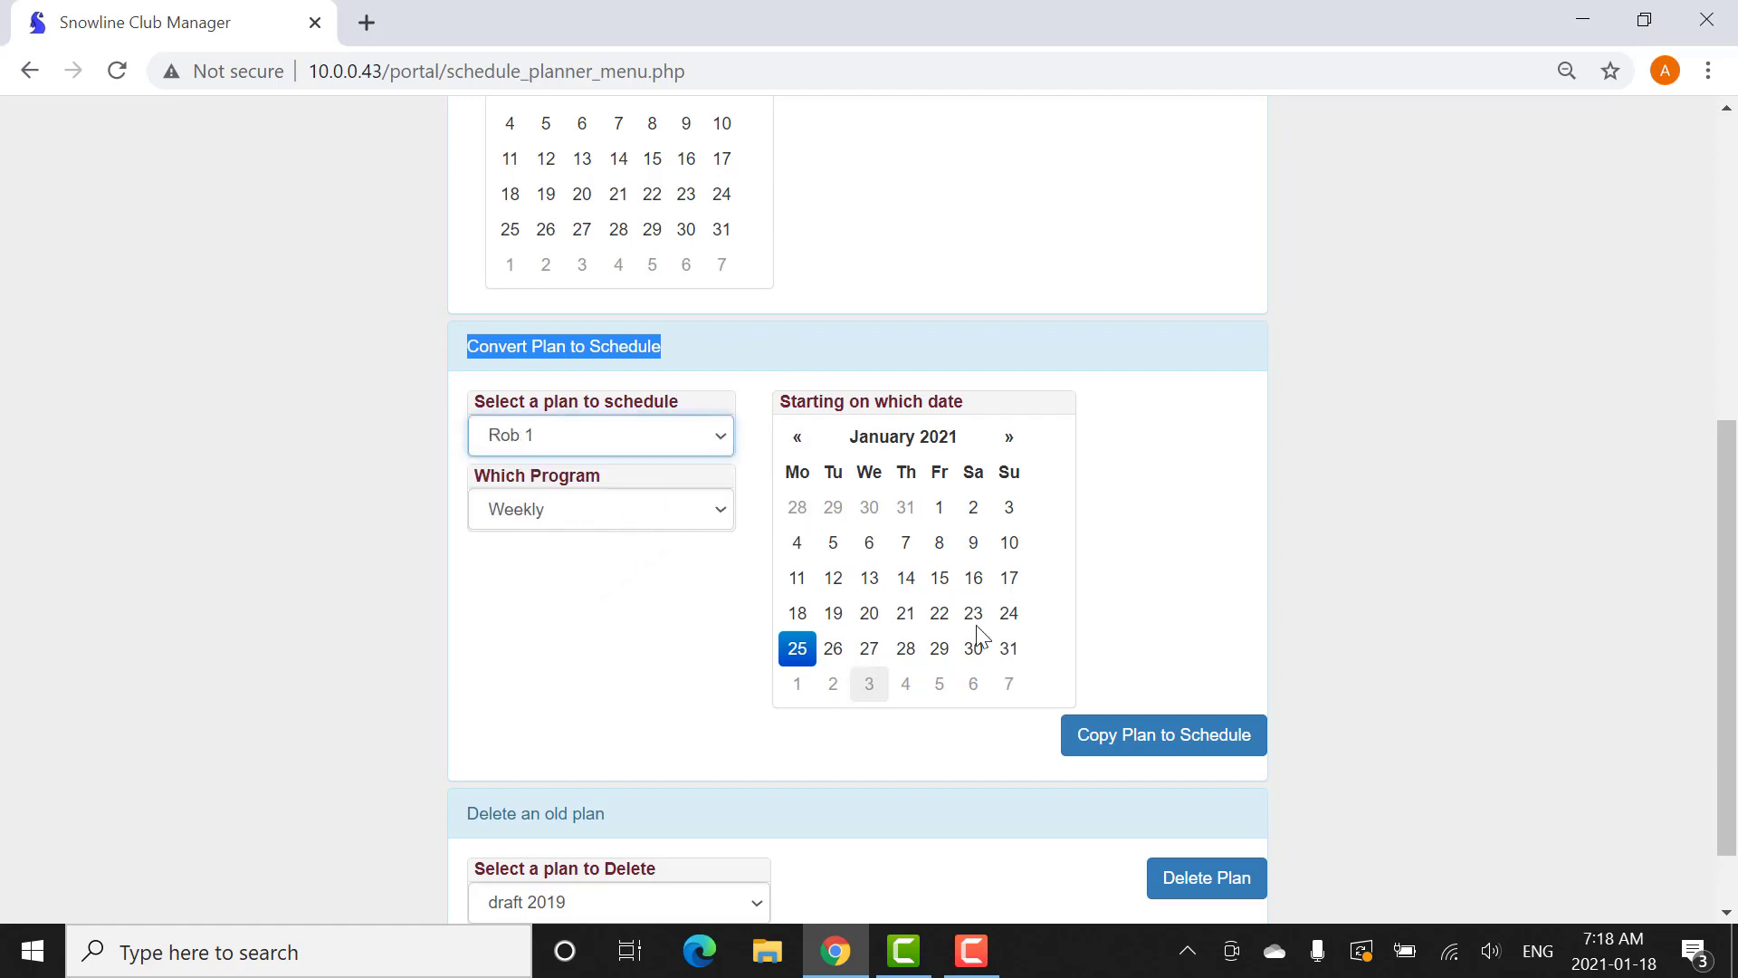
left_click(797, 684)
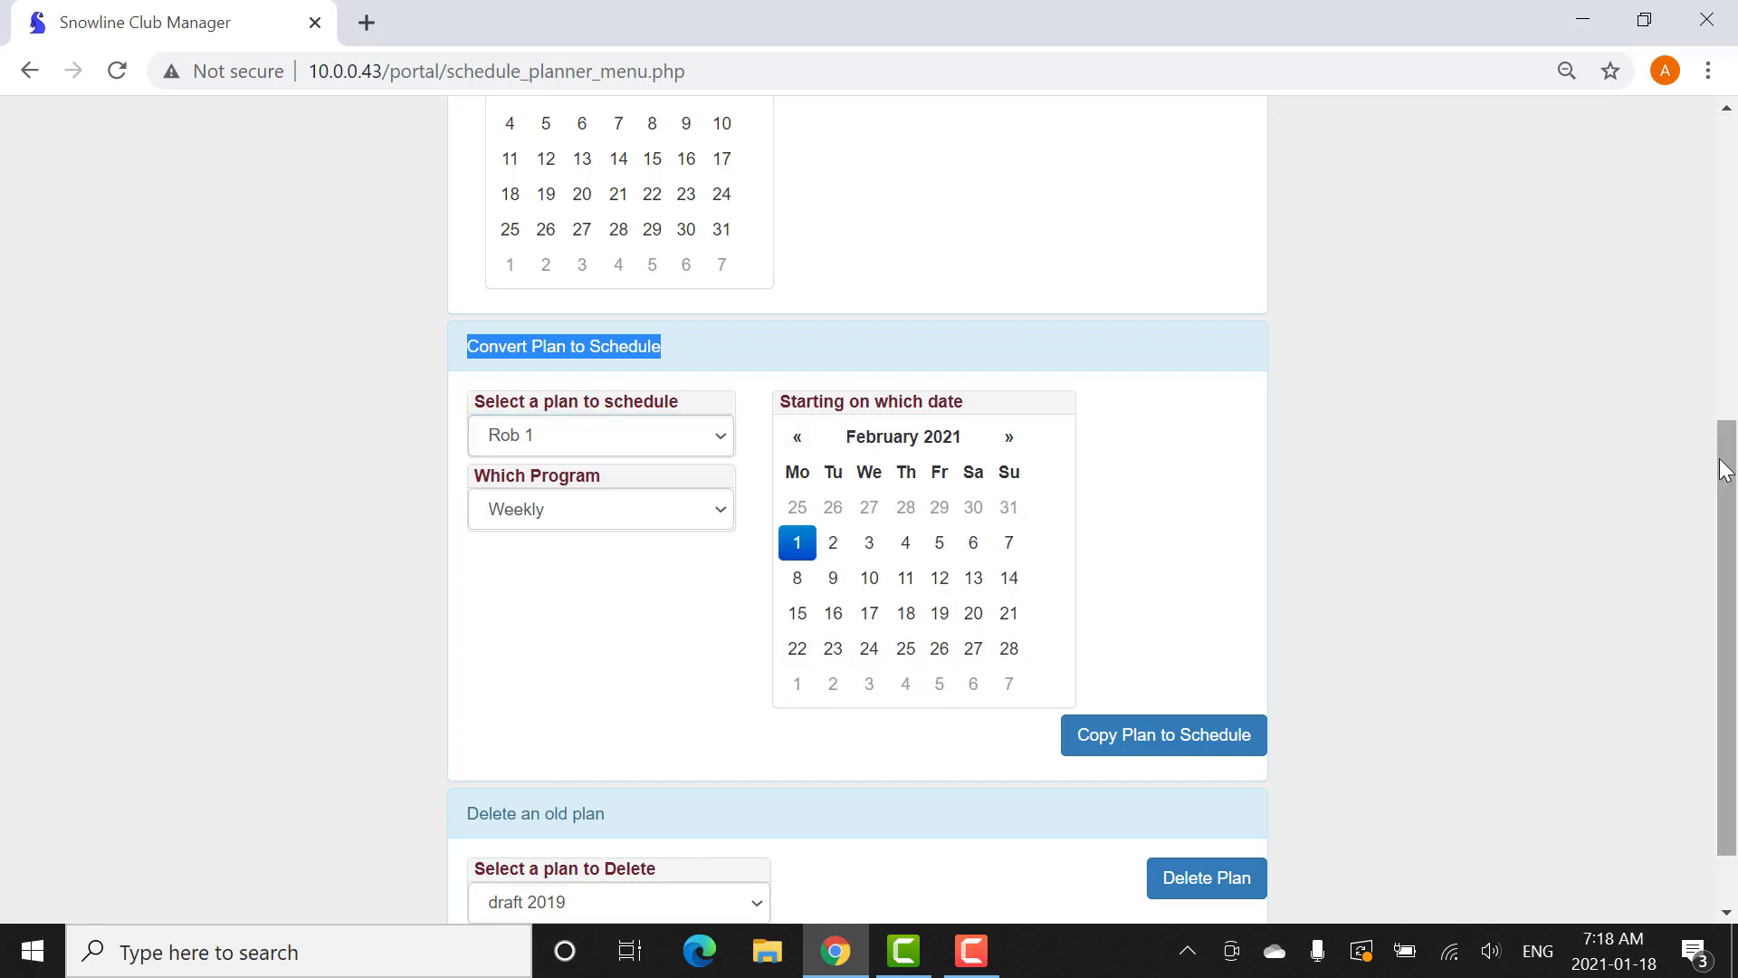
Delete the saved plan Rob 1.
scroll(1727, 580, "down", 1)
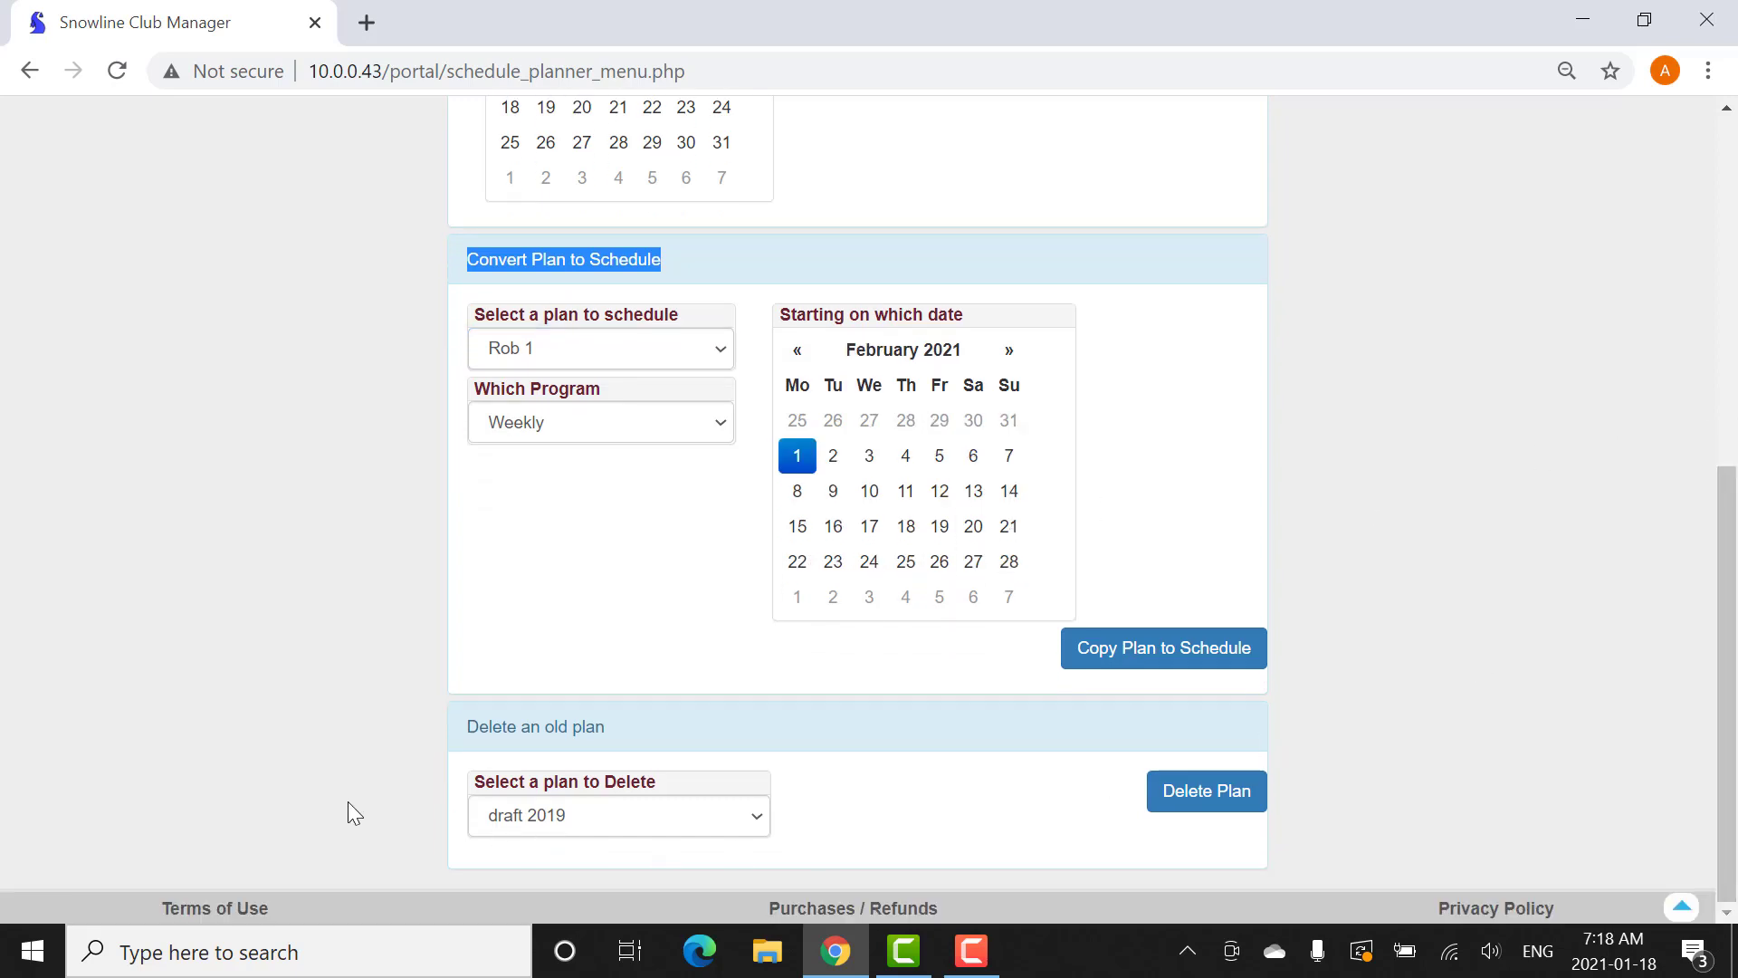
left_click(761, 823)
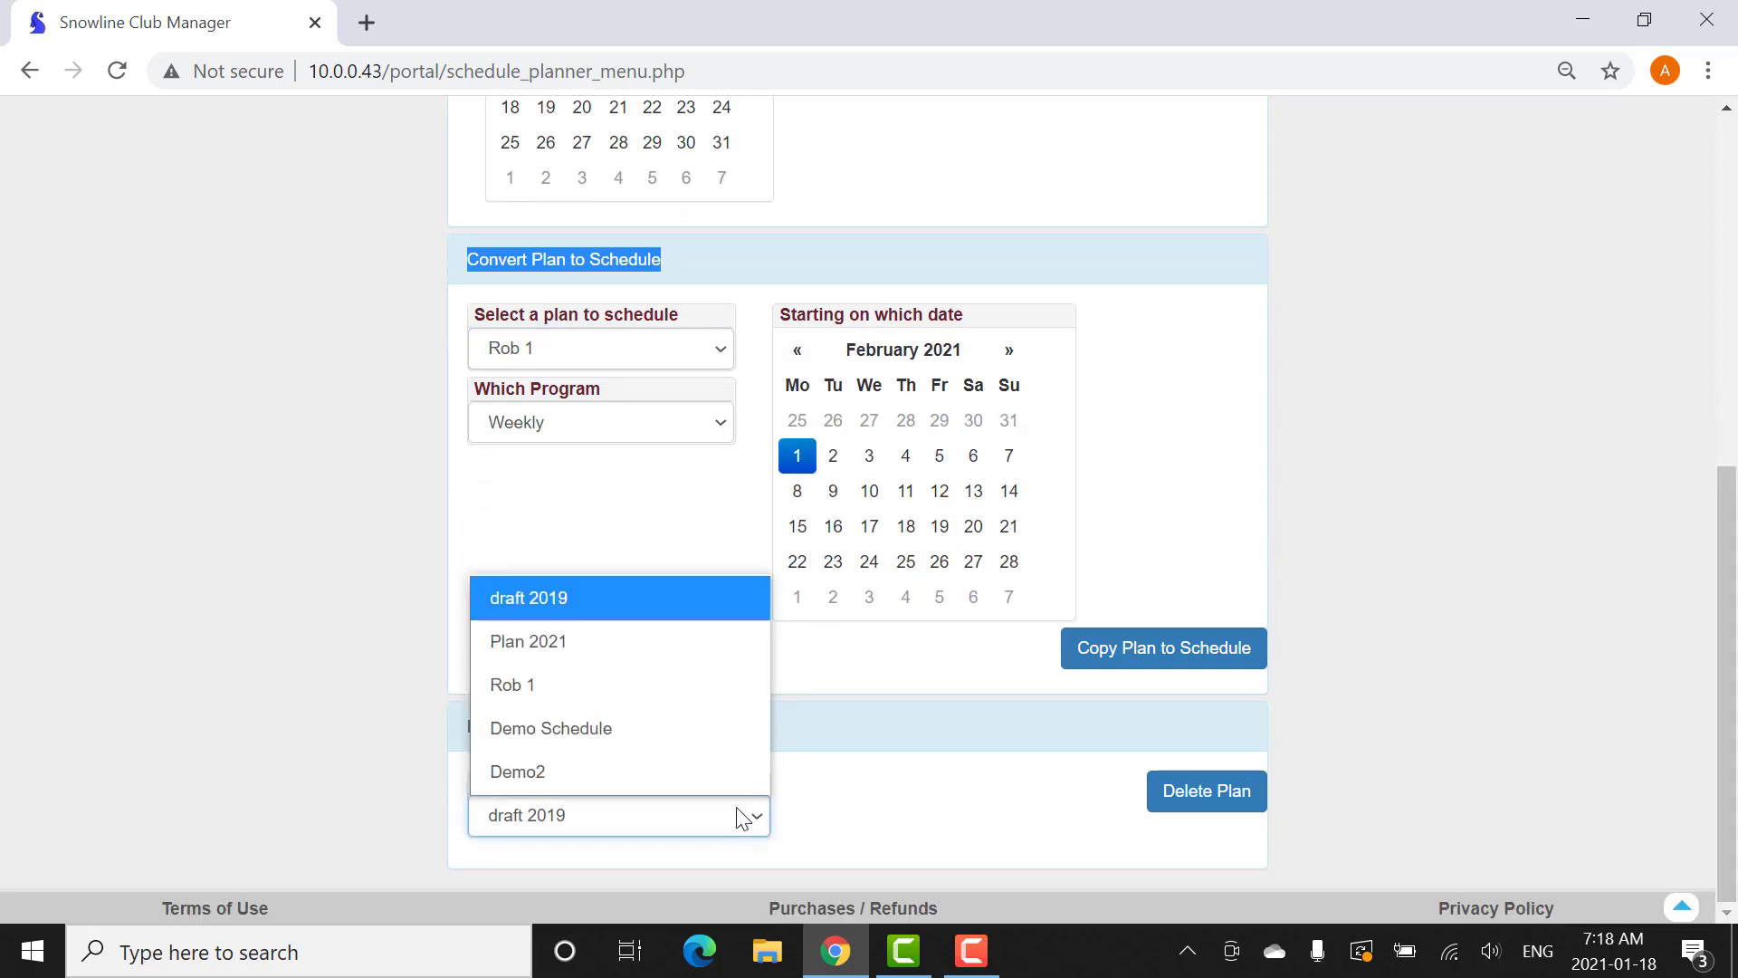
left_click(562, 694)
left_click(1216, 800)
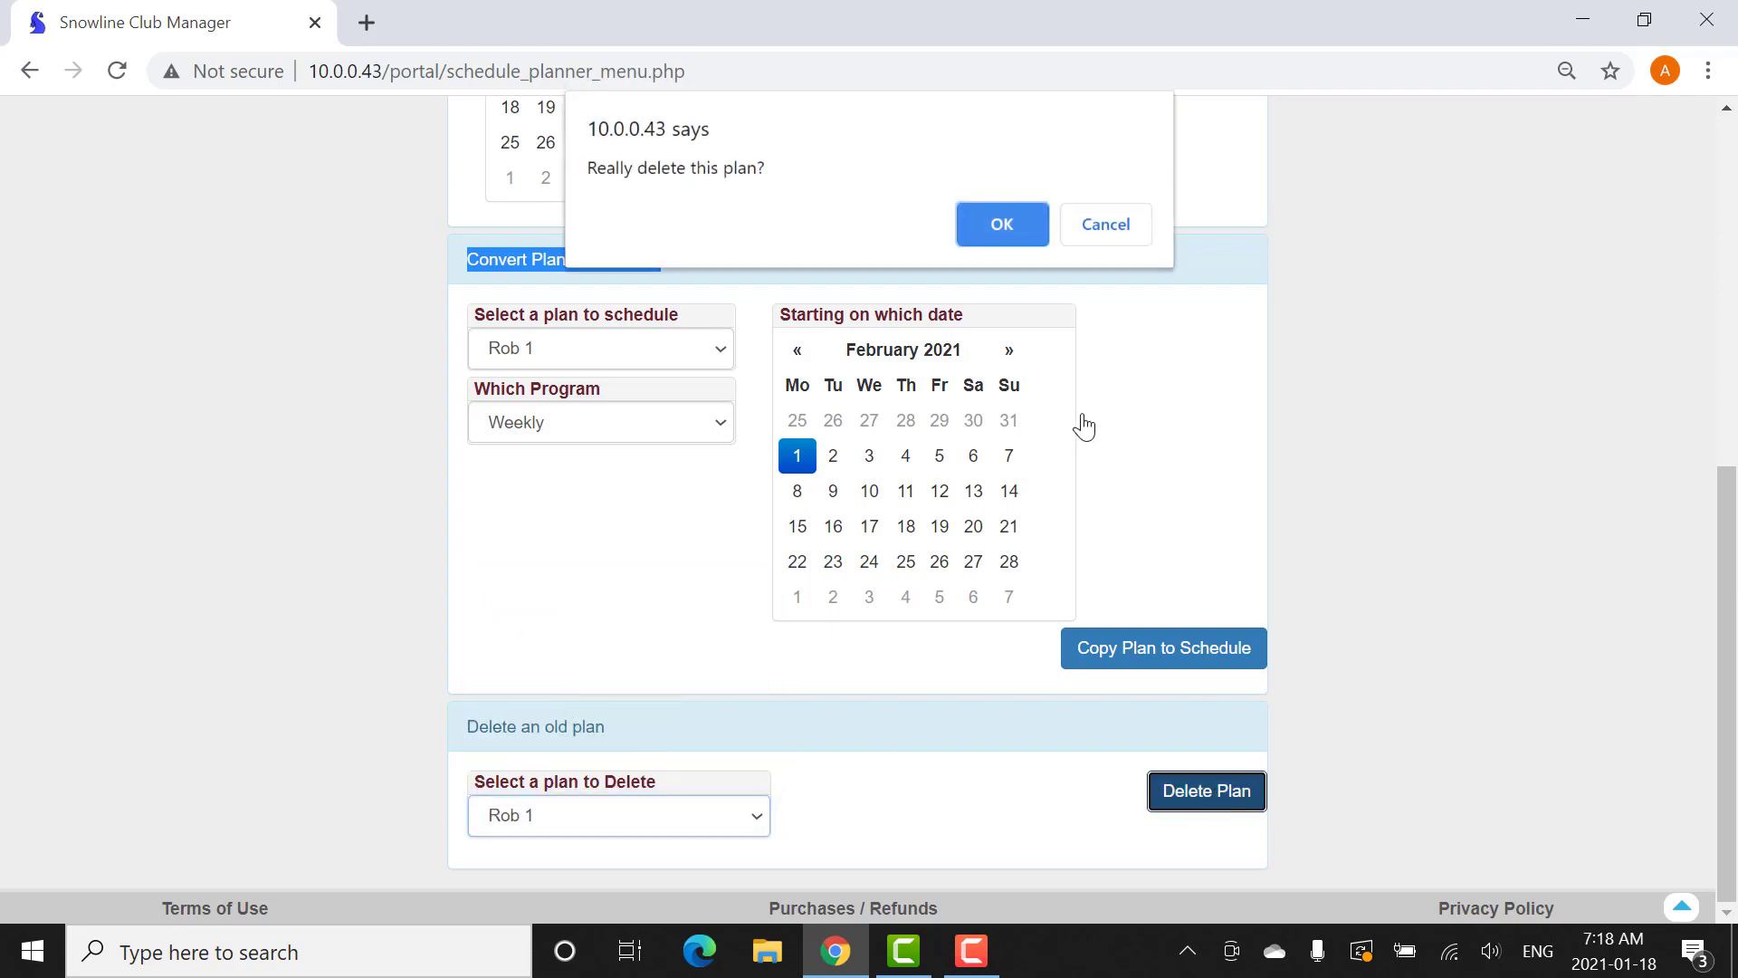
left_click(1014, 219)
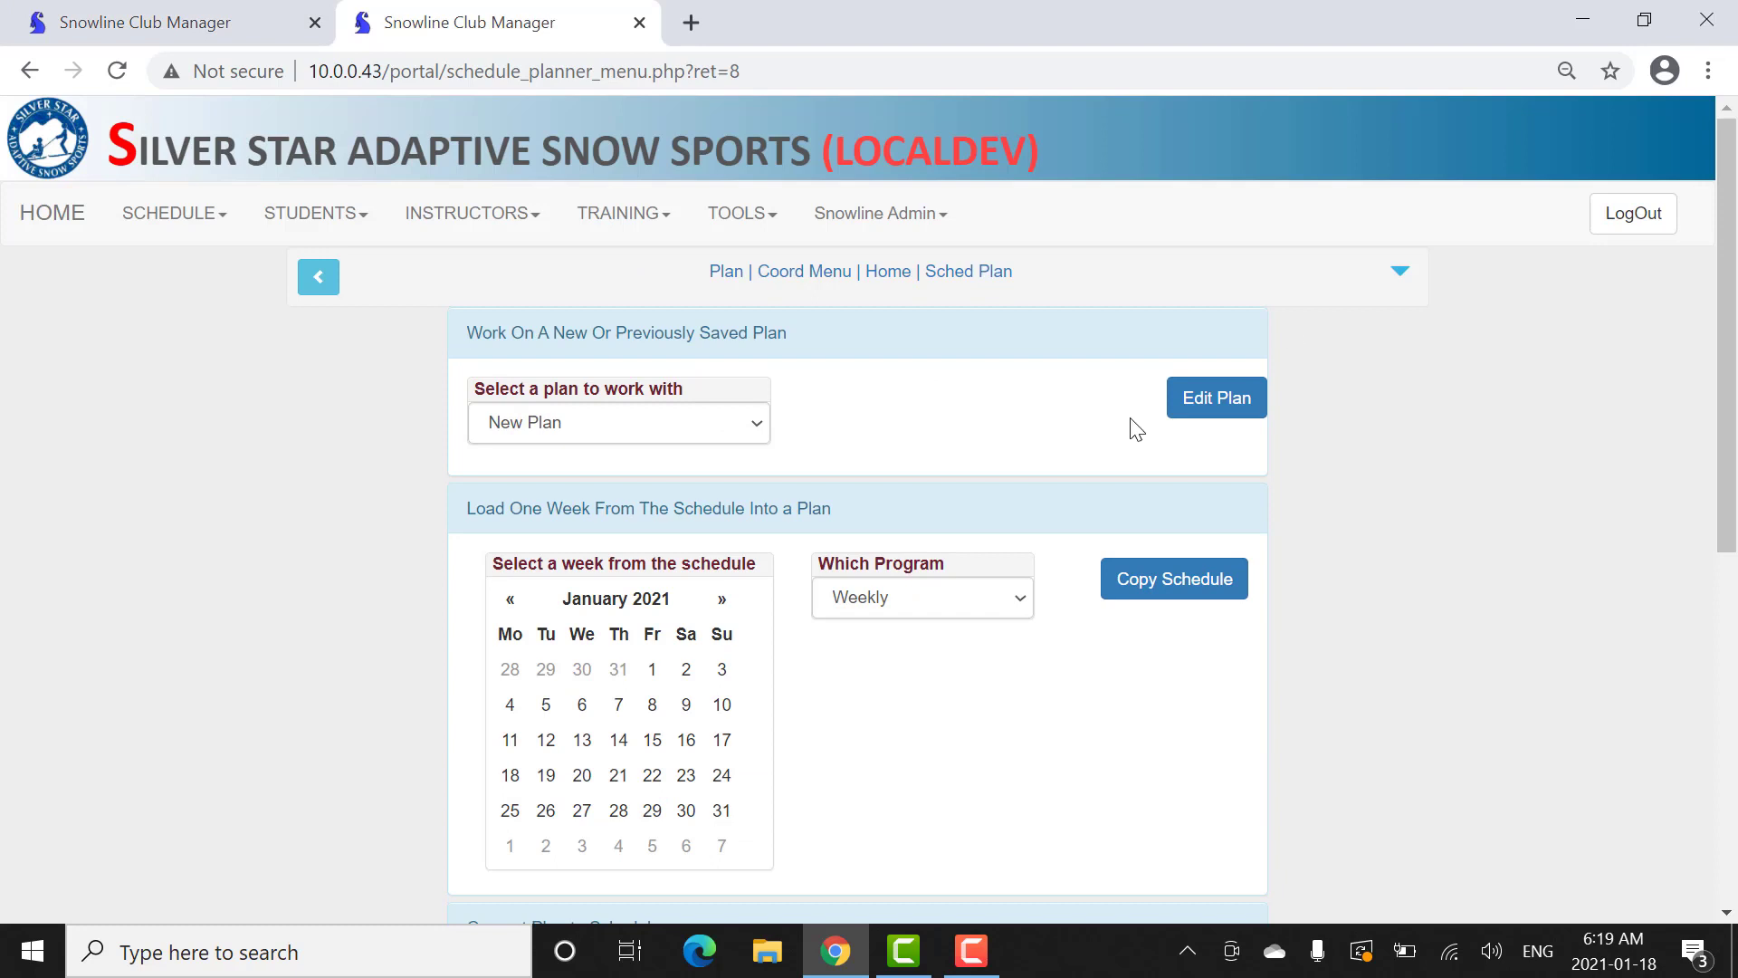
Start editing a new plan for the Weekly program.
left_click(1207, 409)
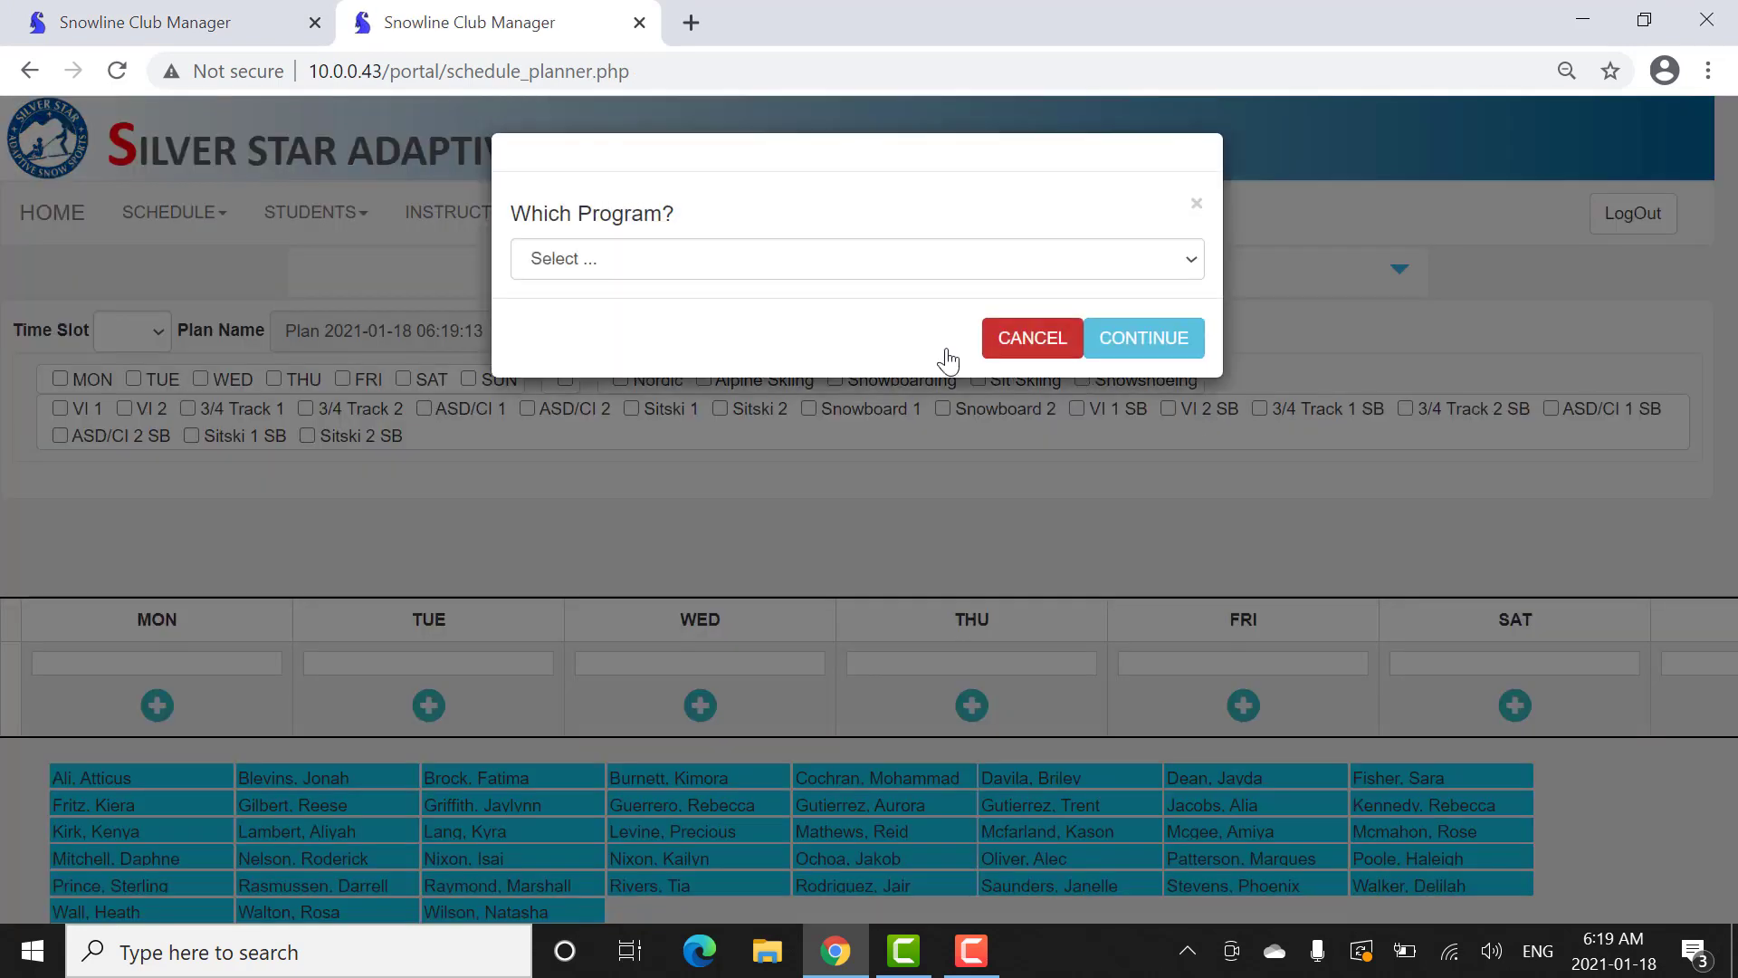
left_click(791, 258)
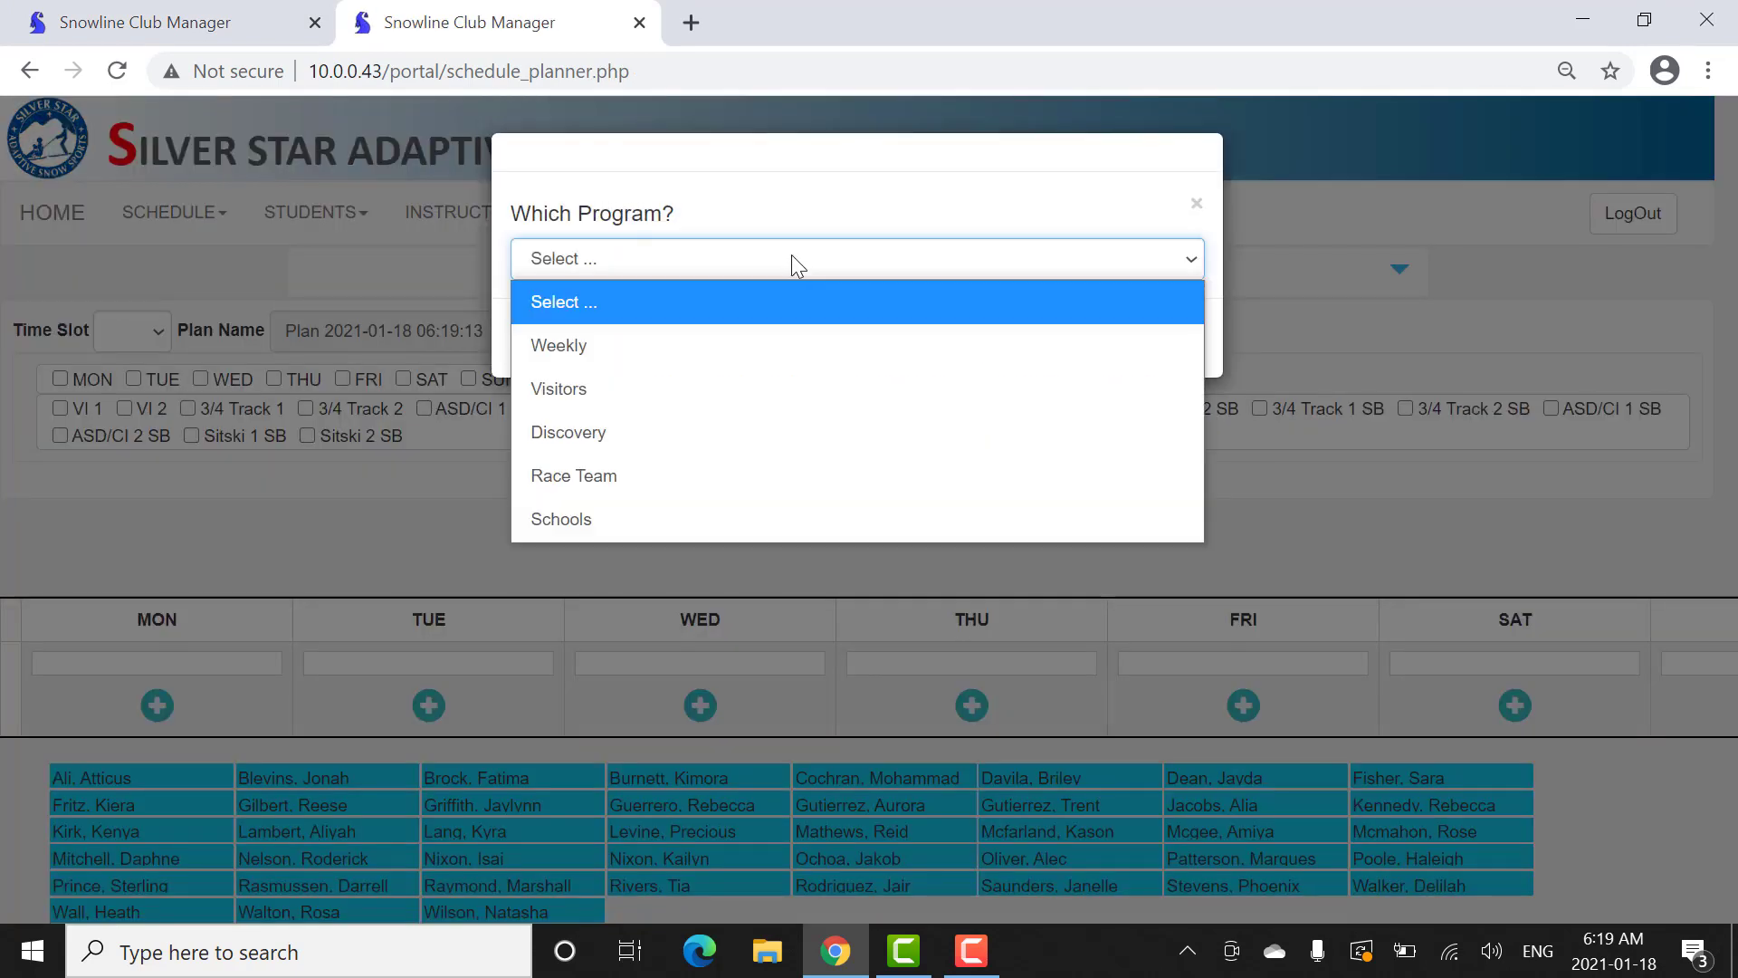
left_click(643, 346)
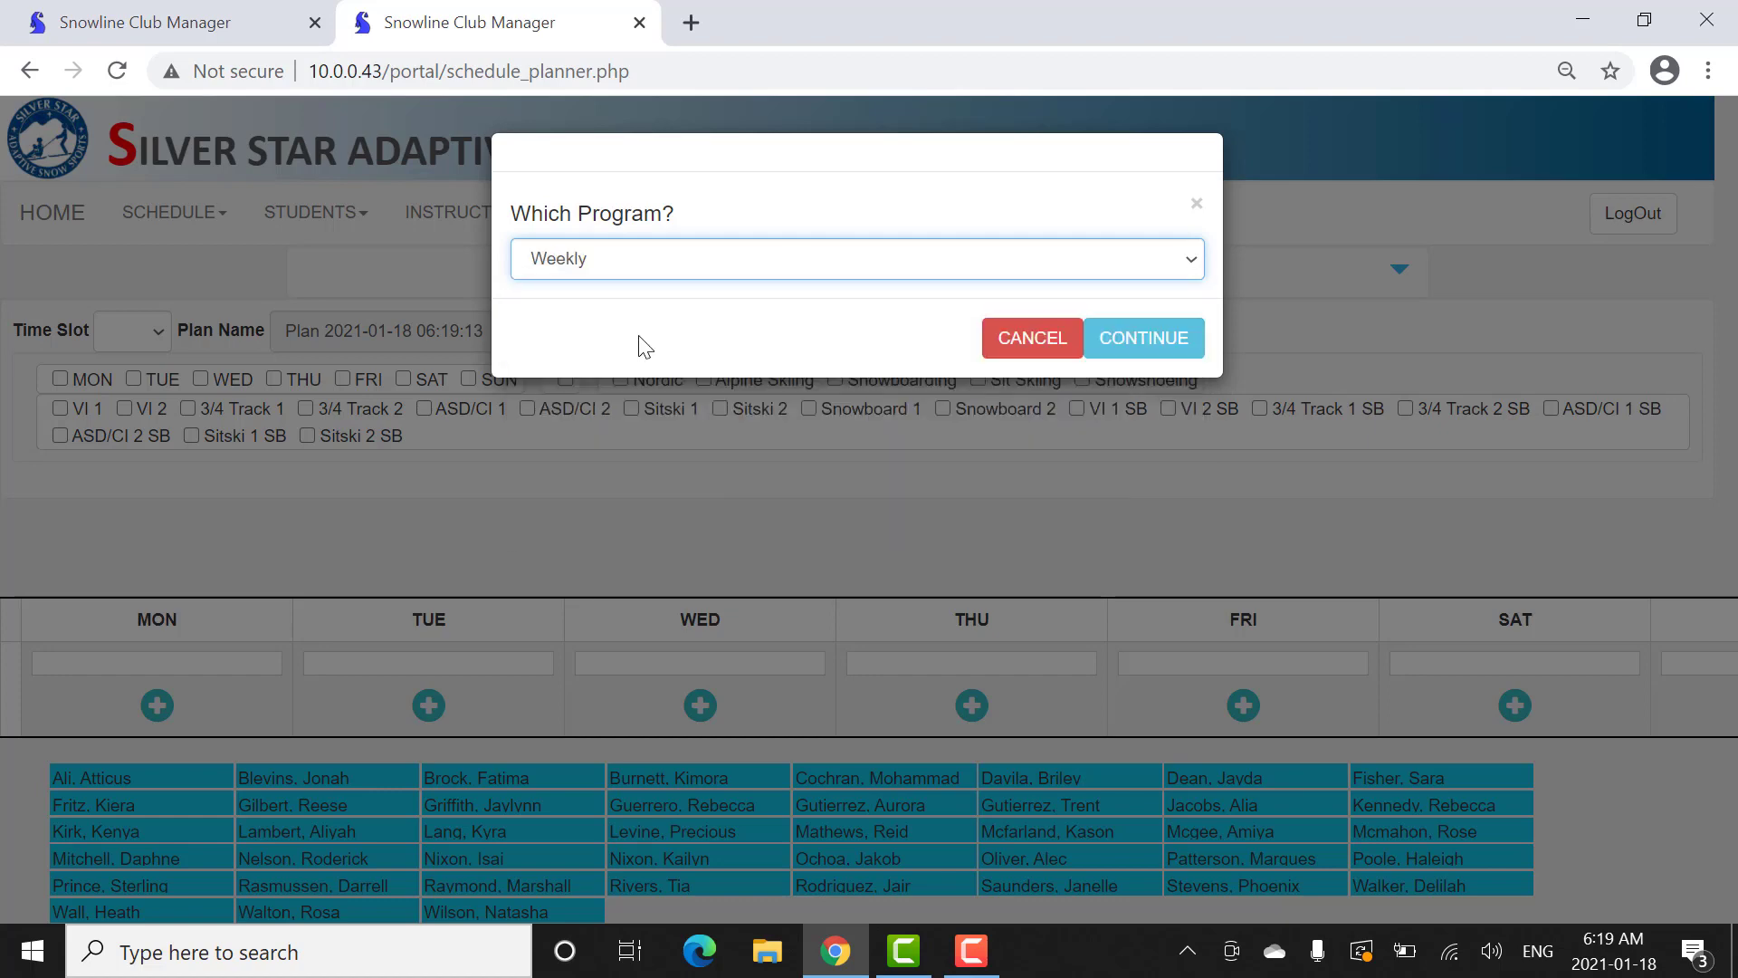
left_click(1157, 345)
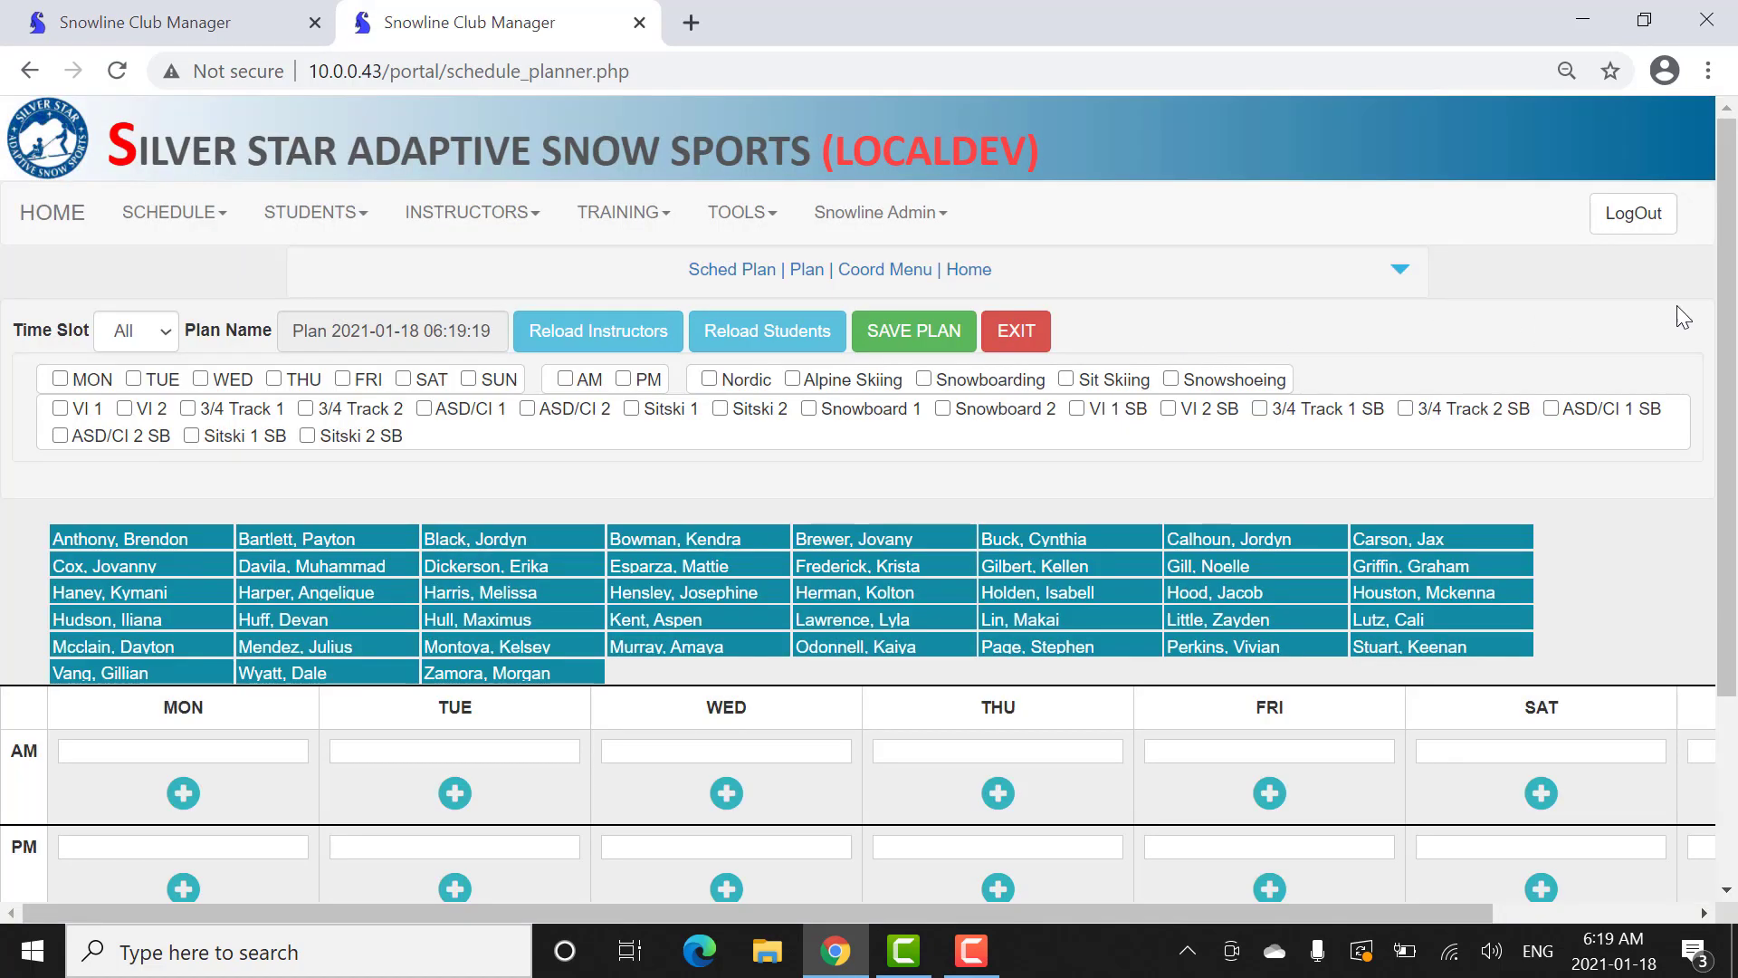
Look over the planner's instructors, weekly grid and students, and limit the grid to the AM time slot.
left_click_drag(1732, 294, 1732, 478)
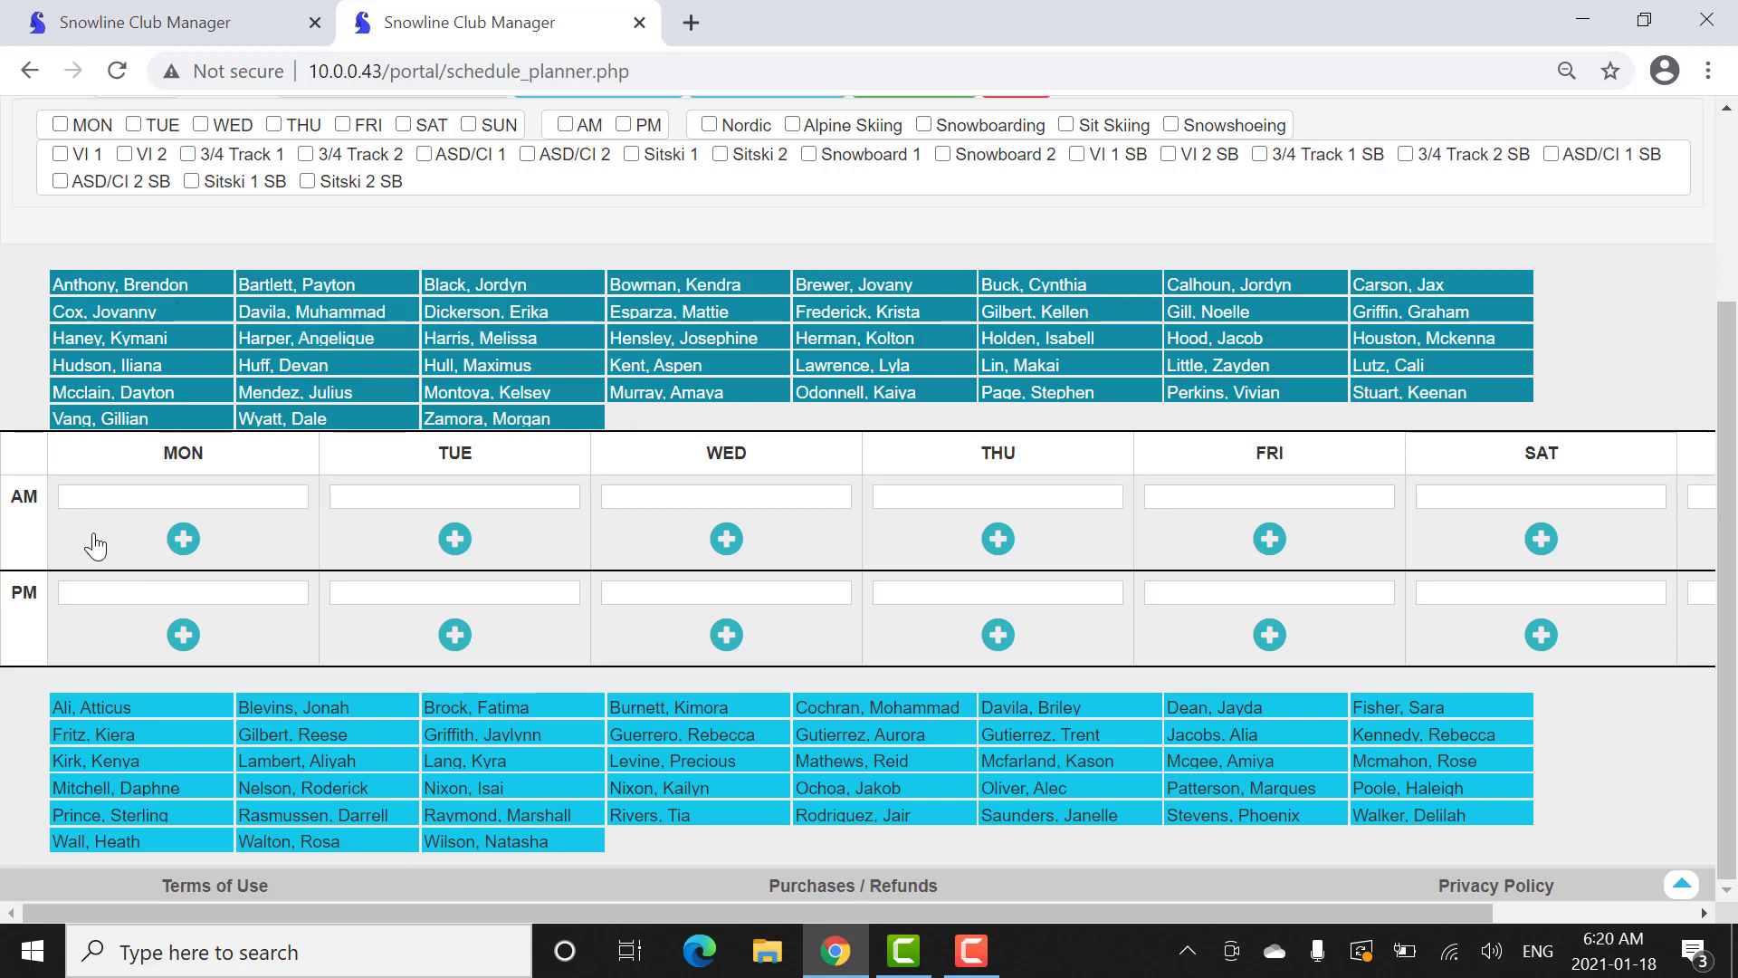
mouse_move(175, 279)
mouse_move(506, 282)
mouse_move(1061, 345)
left_click_drag(1729, 584, 1729, 362)
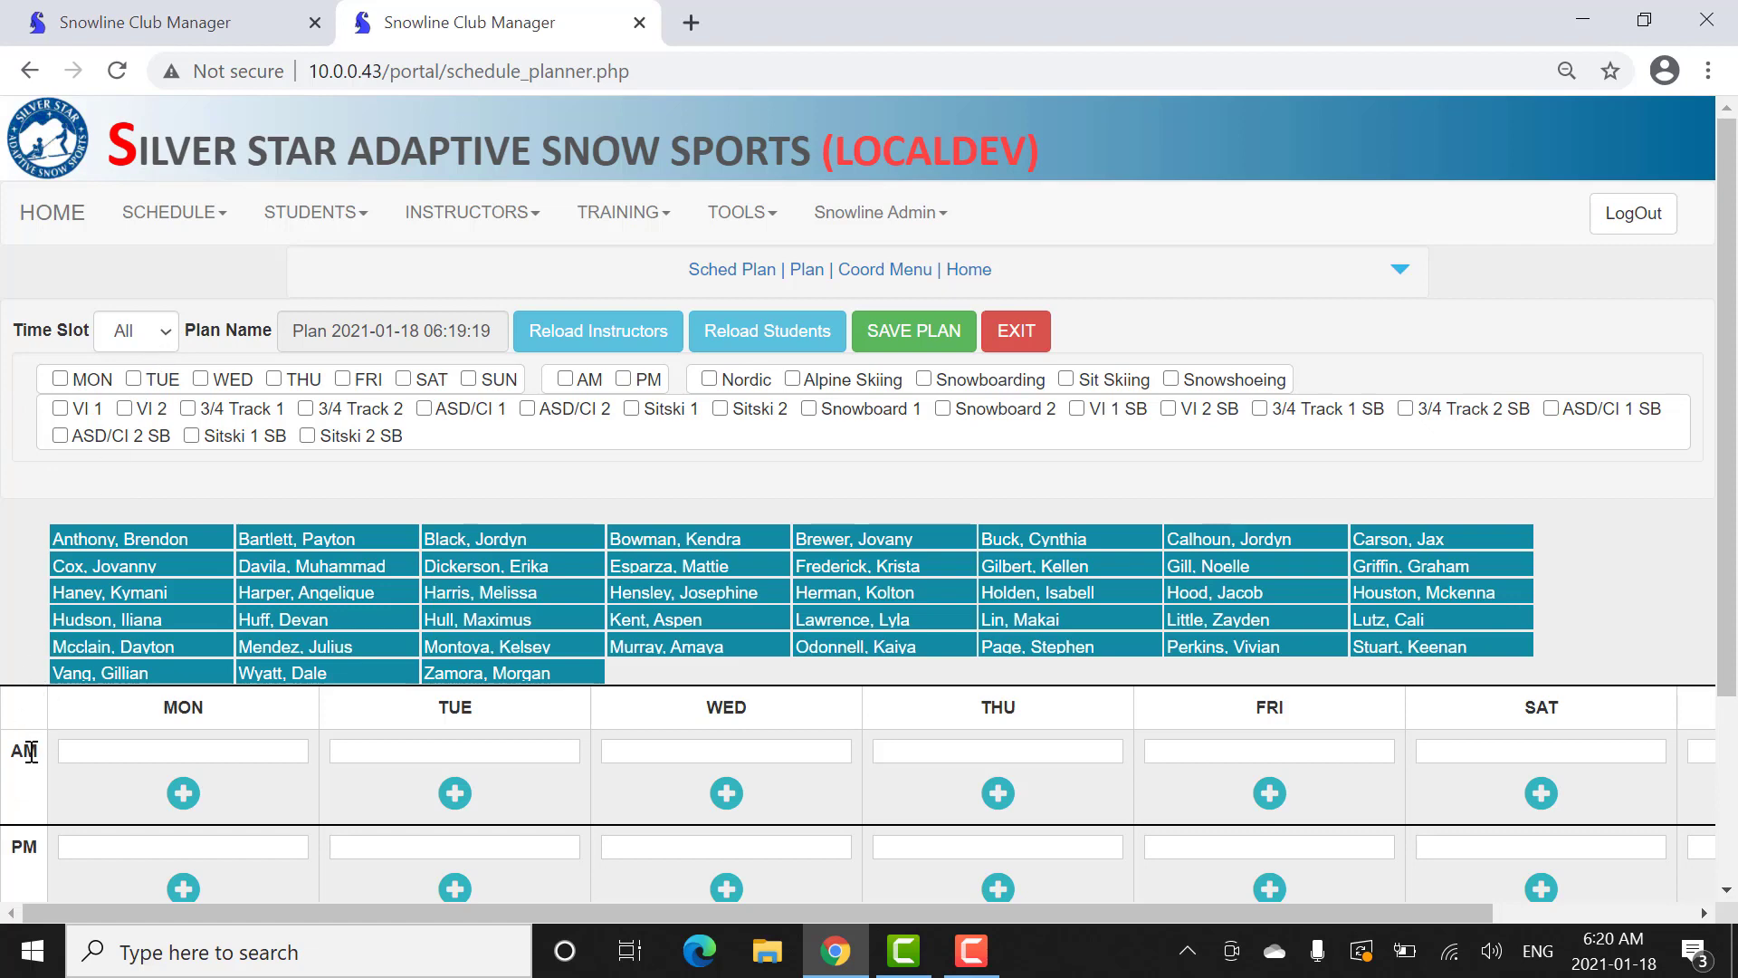
left_click(165, 332)
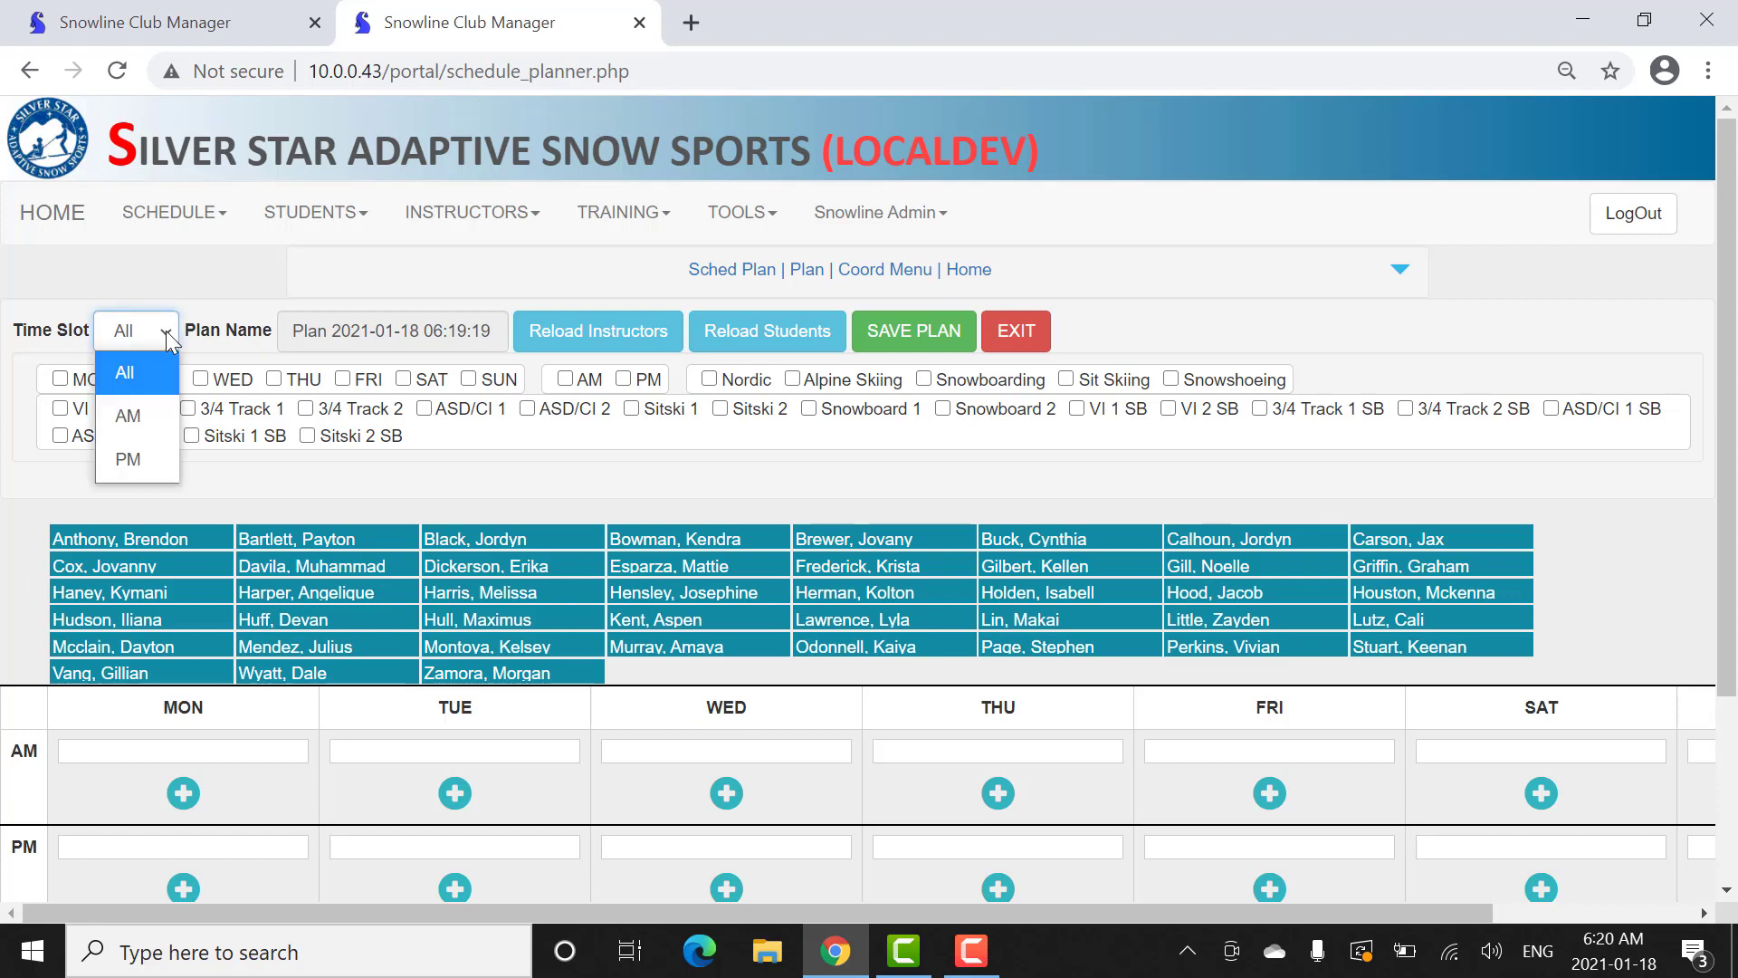
left_click(129, 418)
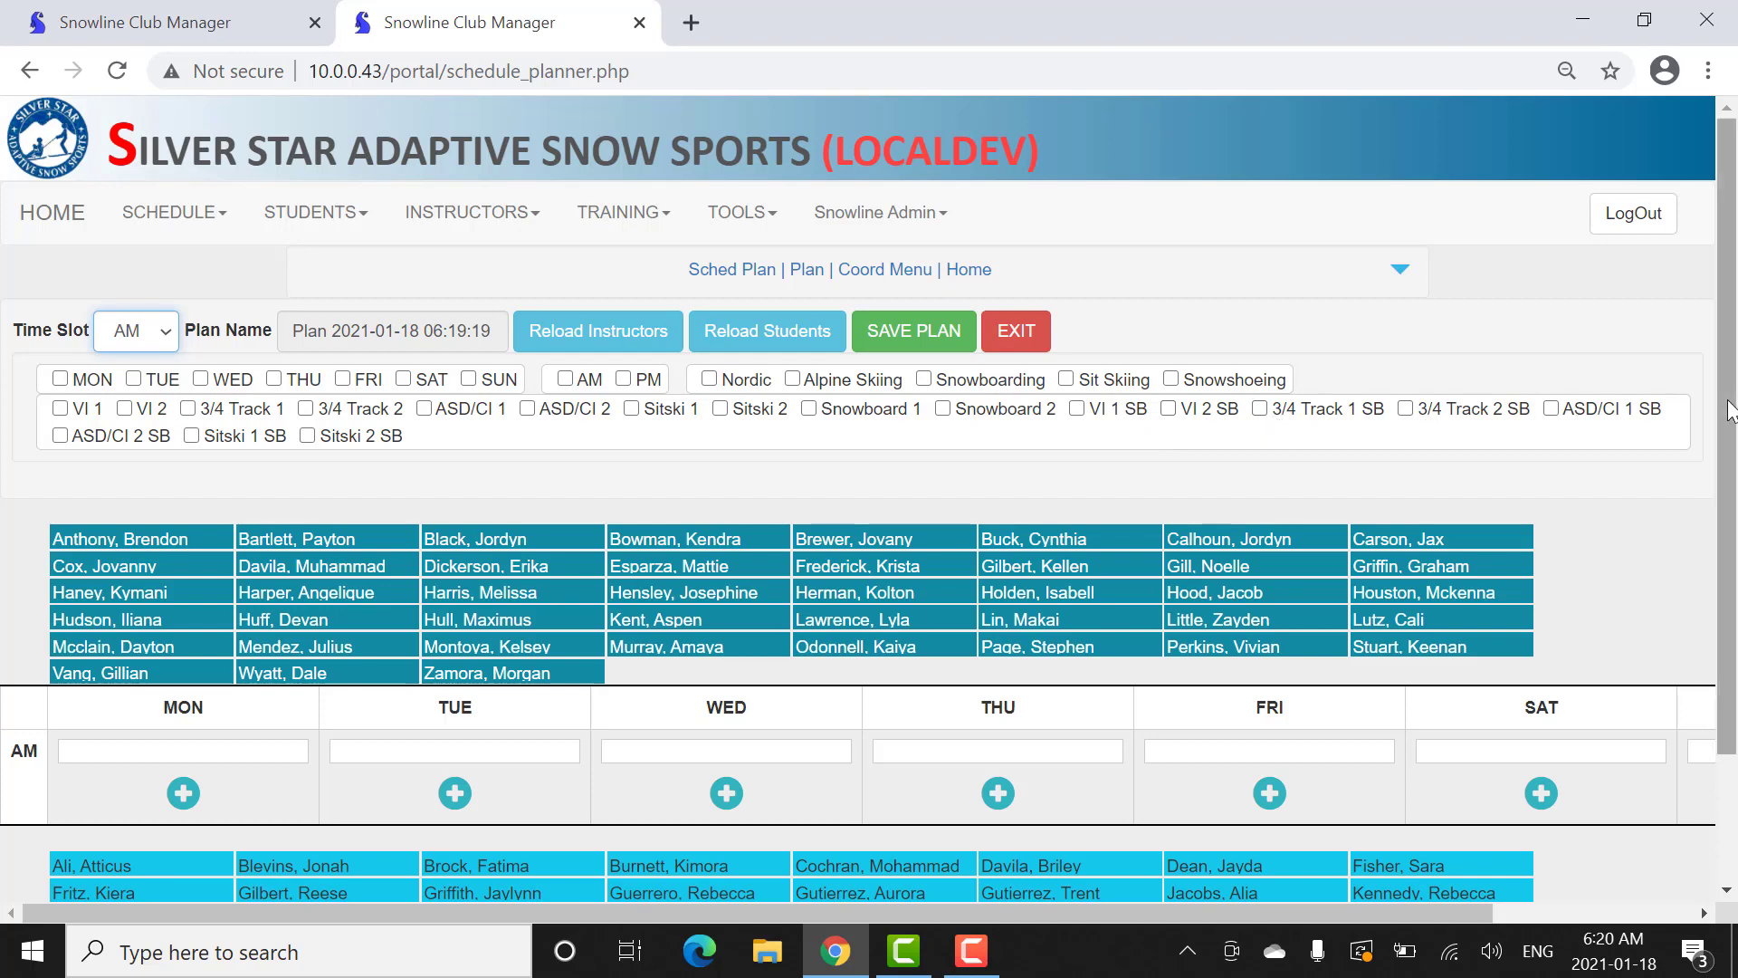
Highlight the instructors and students matching Monday and the ASD/CI 1 qualification.
left_click_drag(1731, 411, 1735, 547)
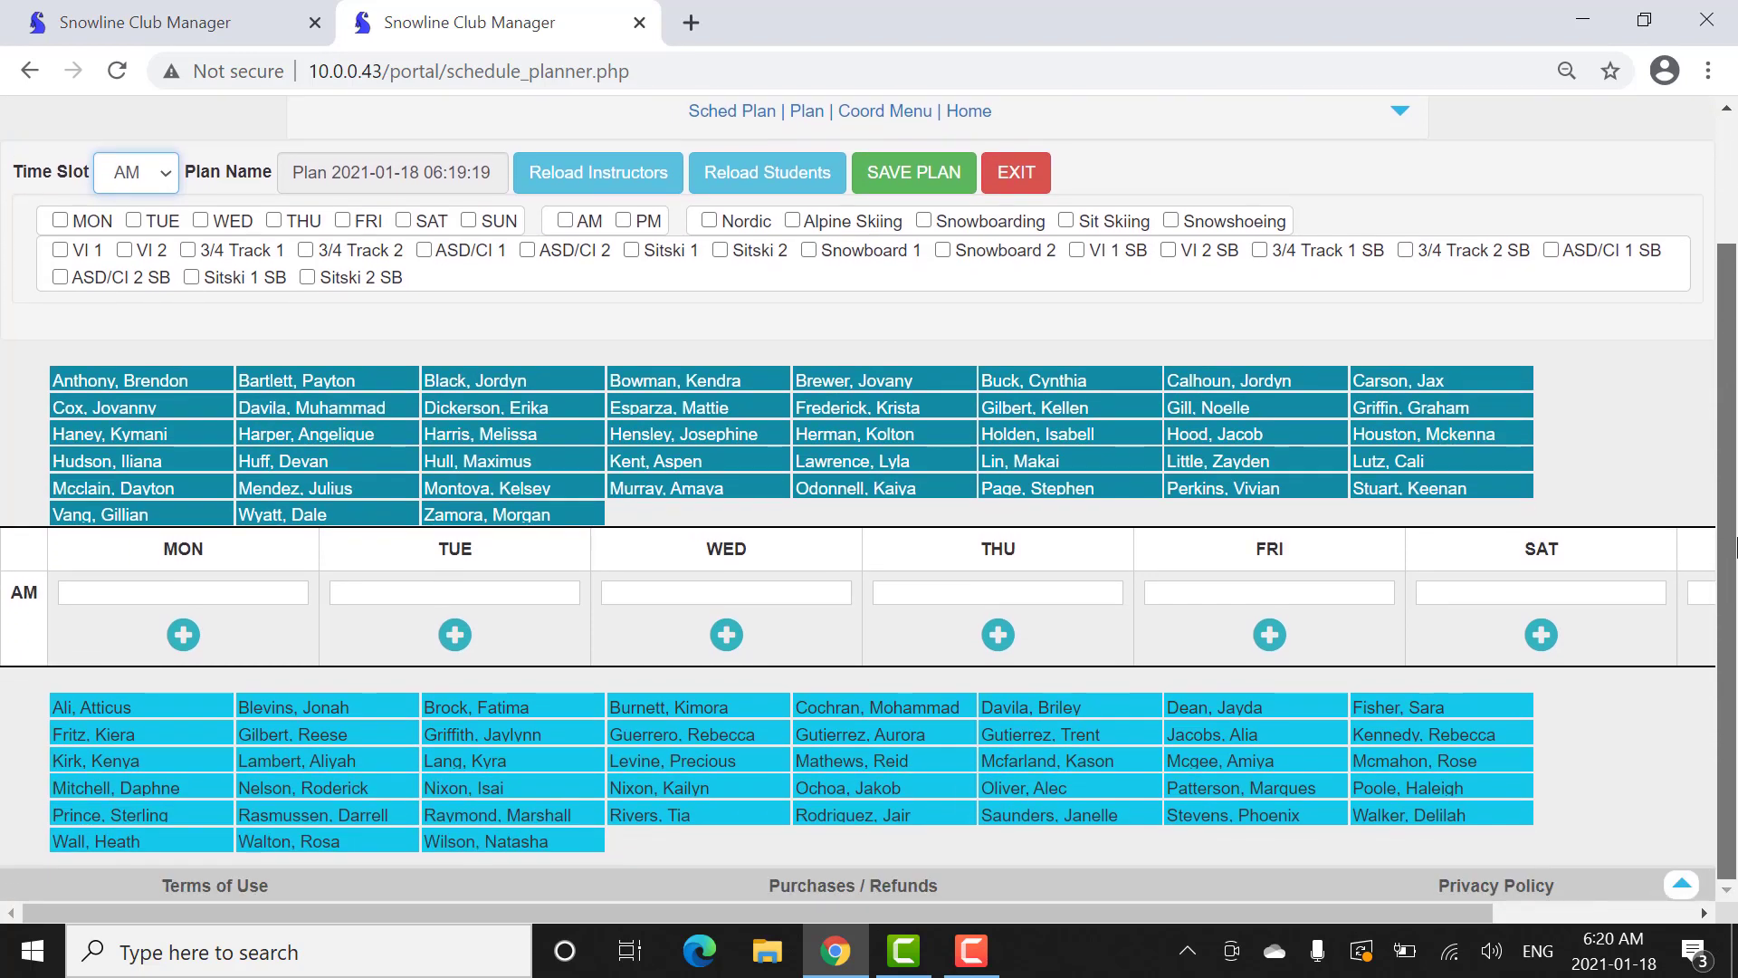
left_click(60, 221)
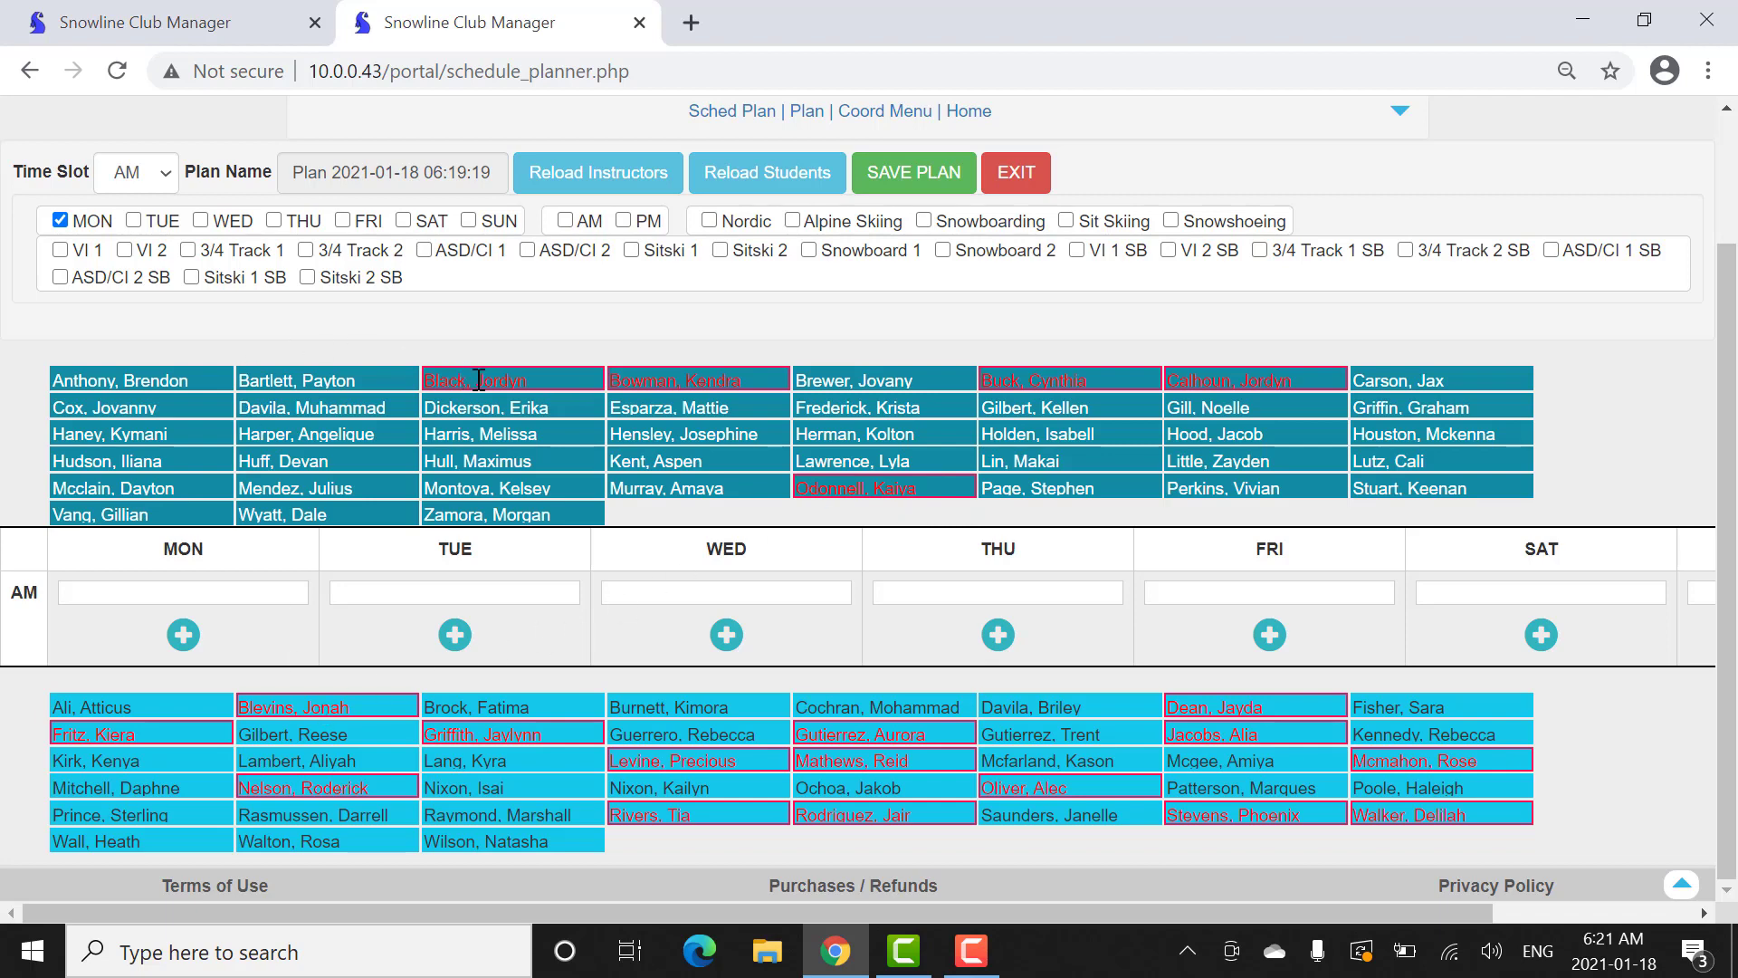
mouse_move(479, 380)
left_click(425, 250)
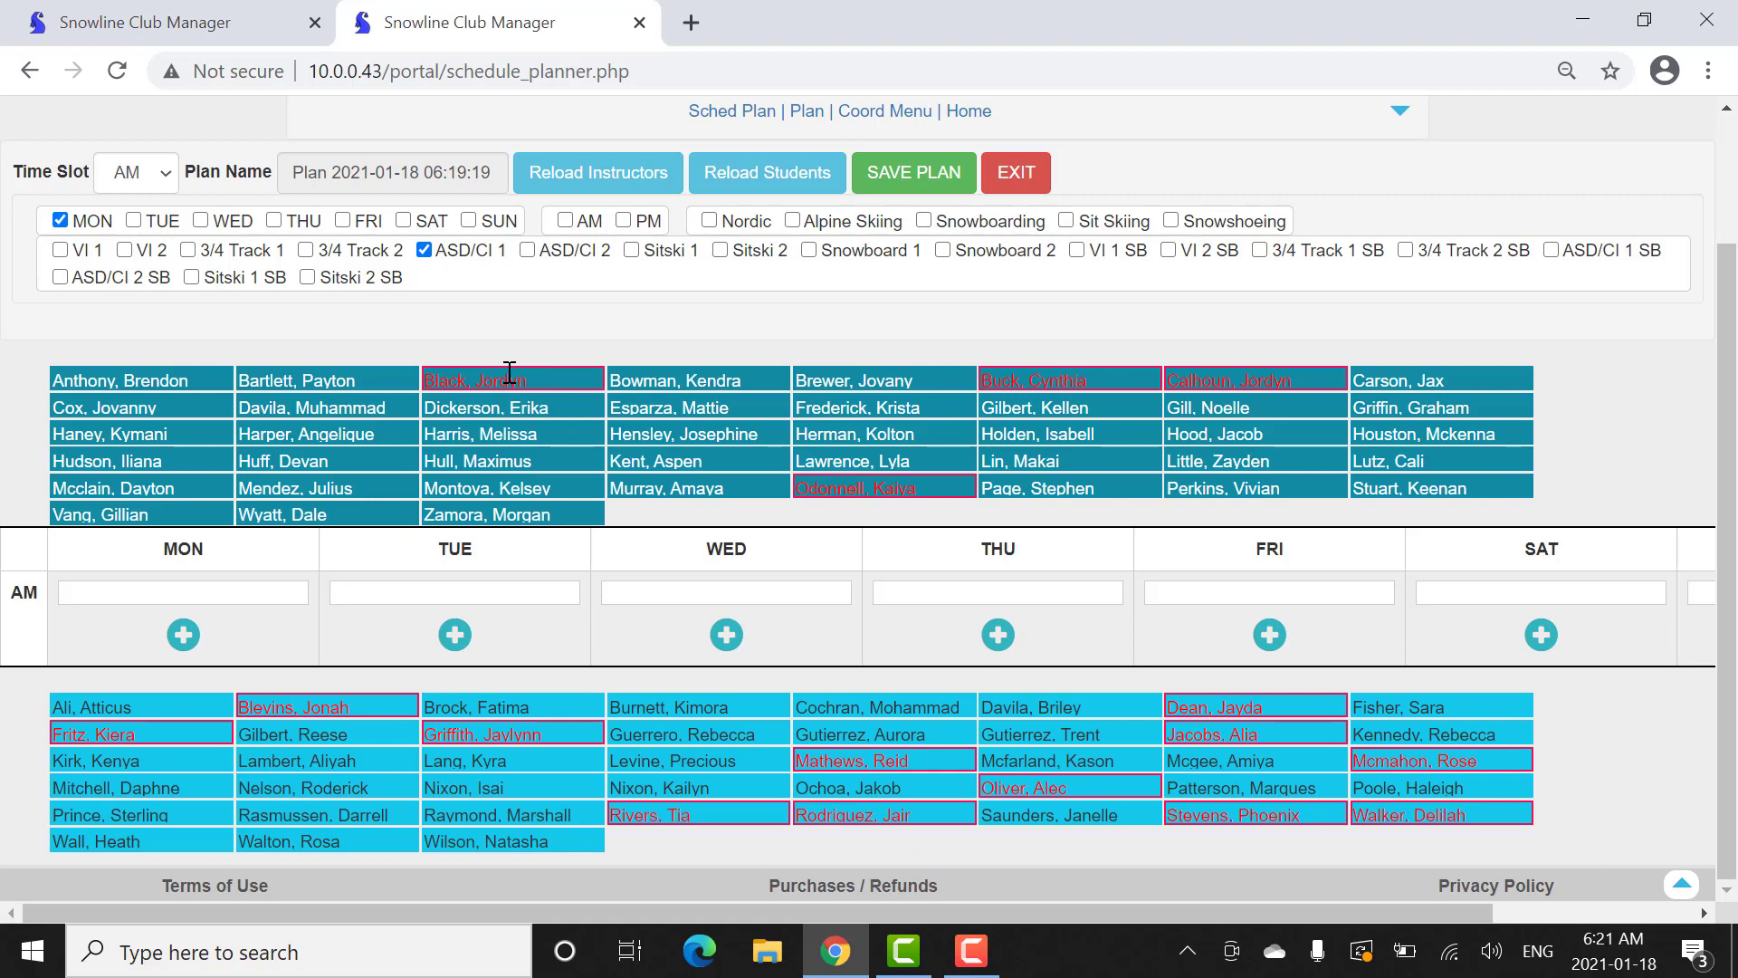
Fill two Monday AM lessons, adding the second one, with one highlighted instructor and one highlighted student in each.
left_click_drag(509, 378, 193, 588)
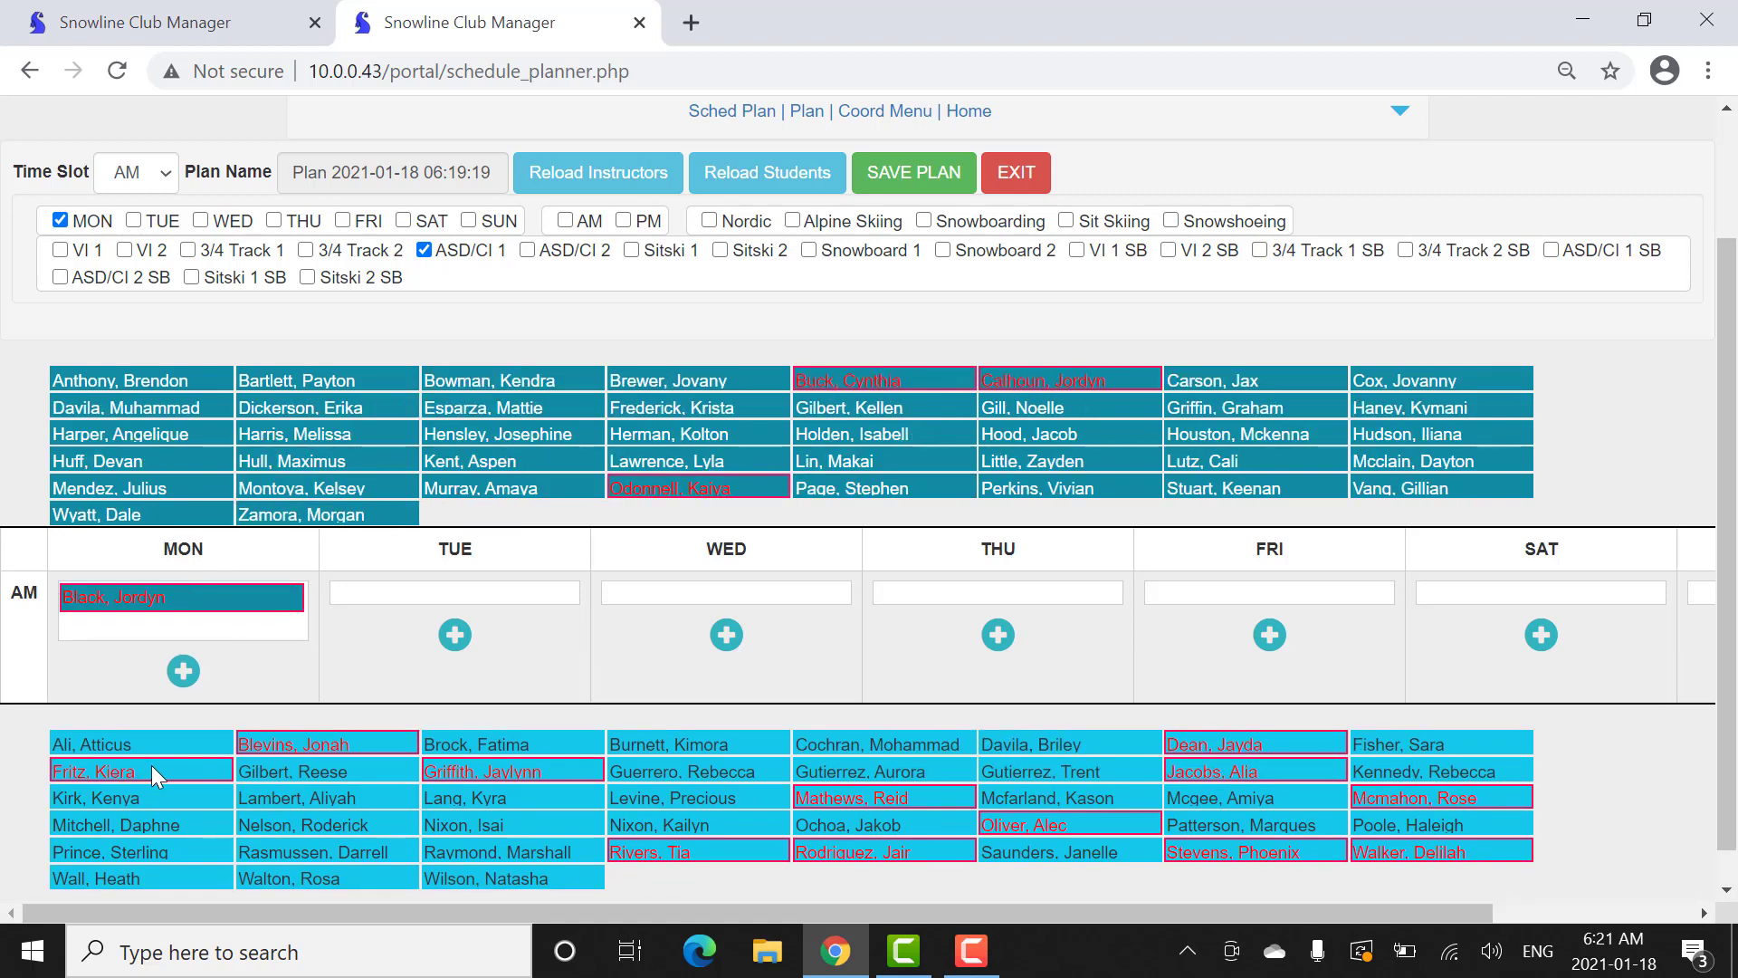
left_click_drag(304, 742, 138, 623)
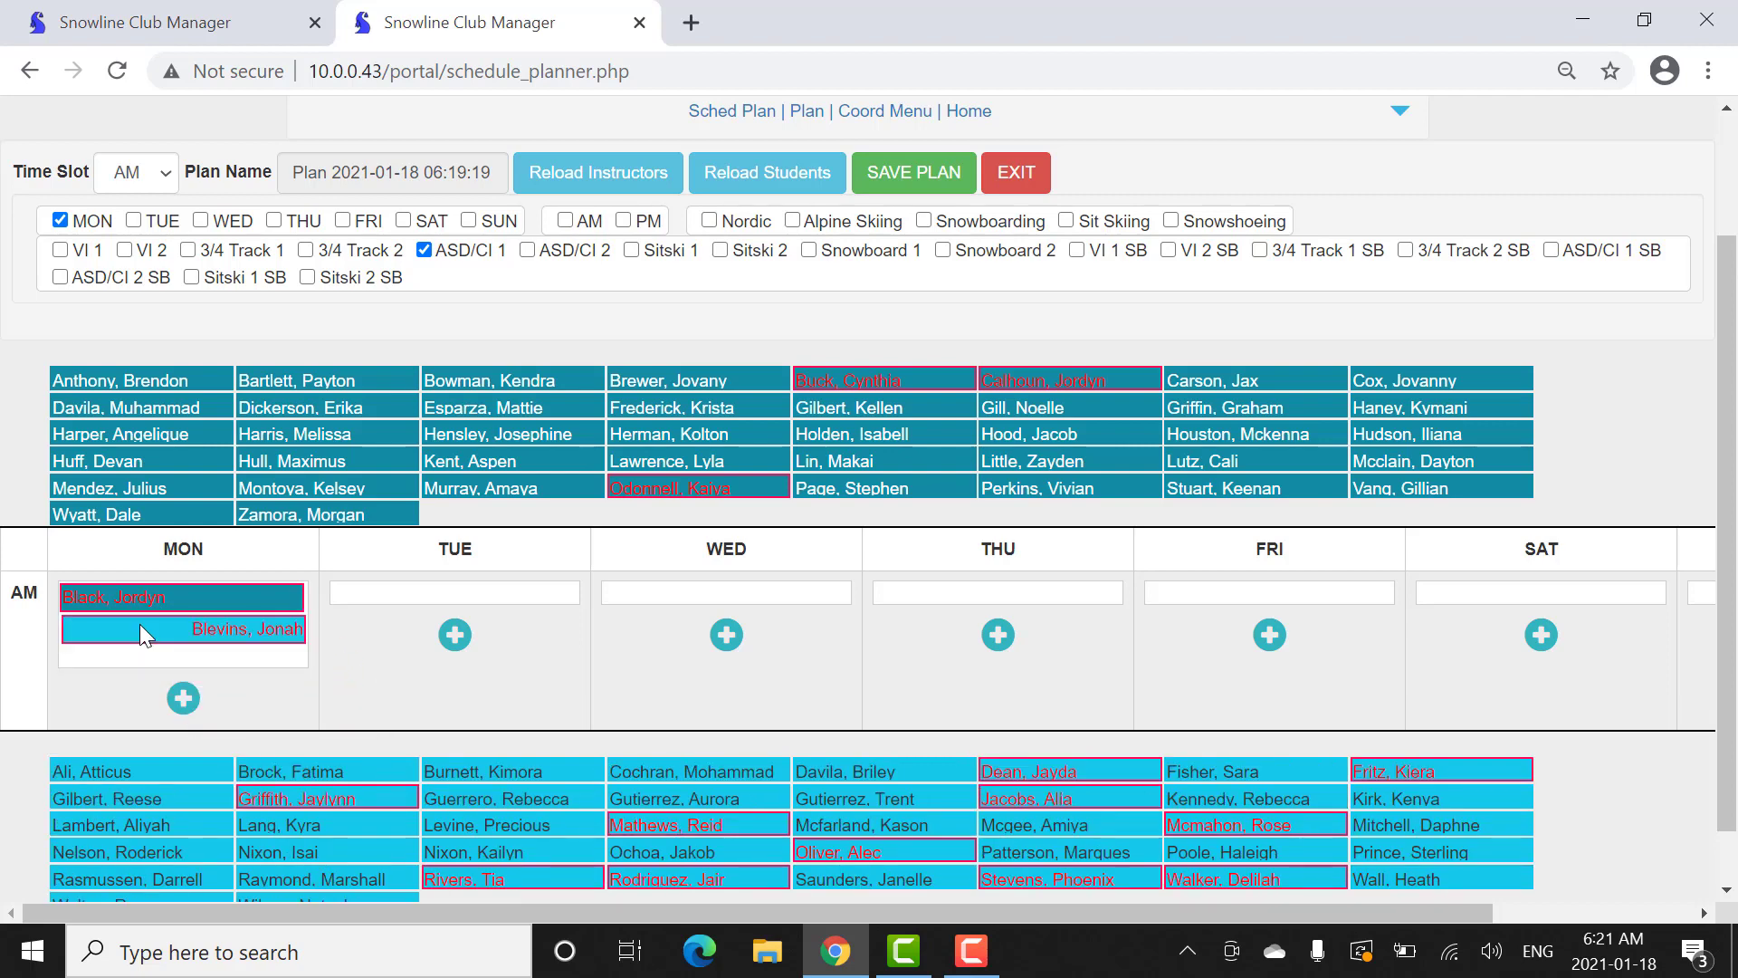
left_click(184, 699)
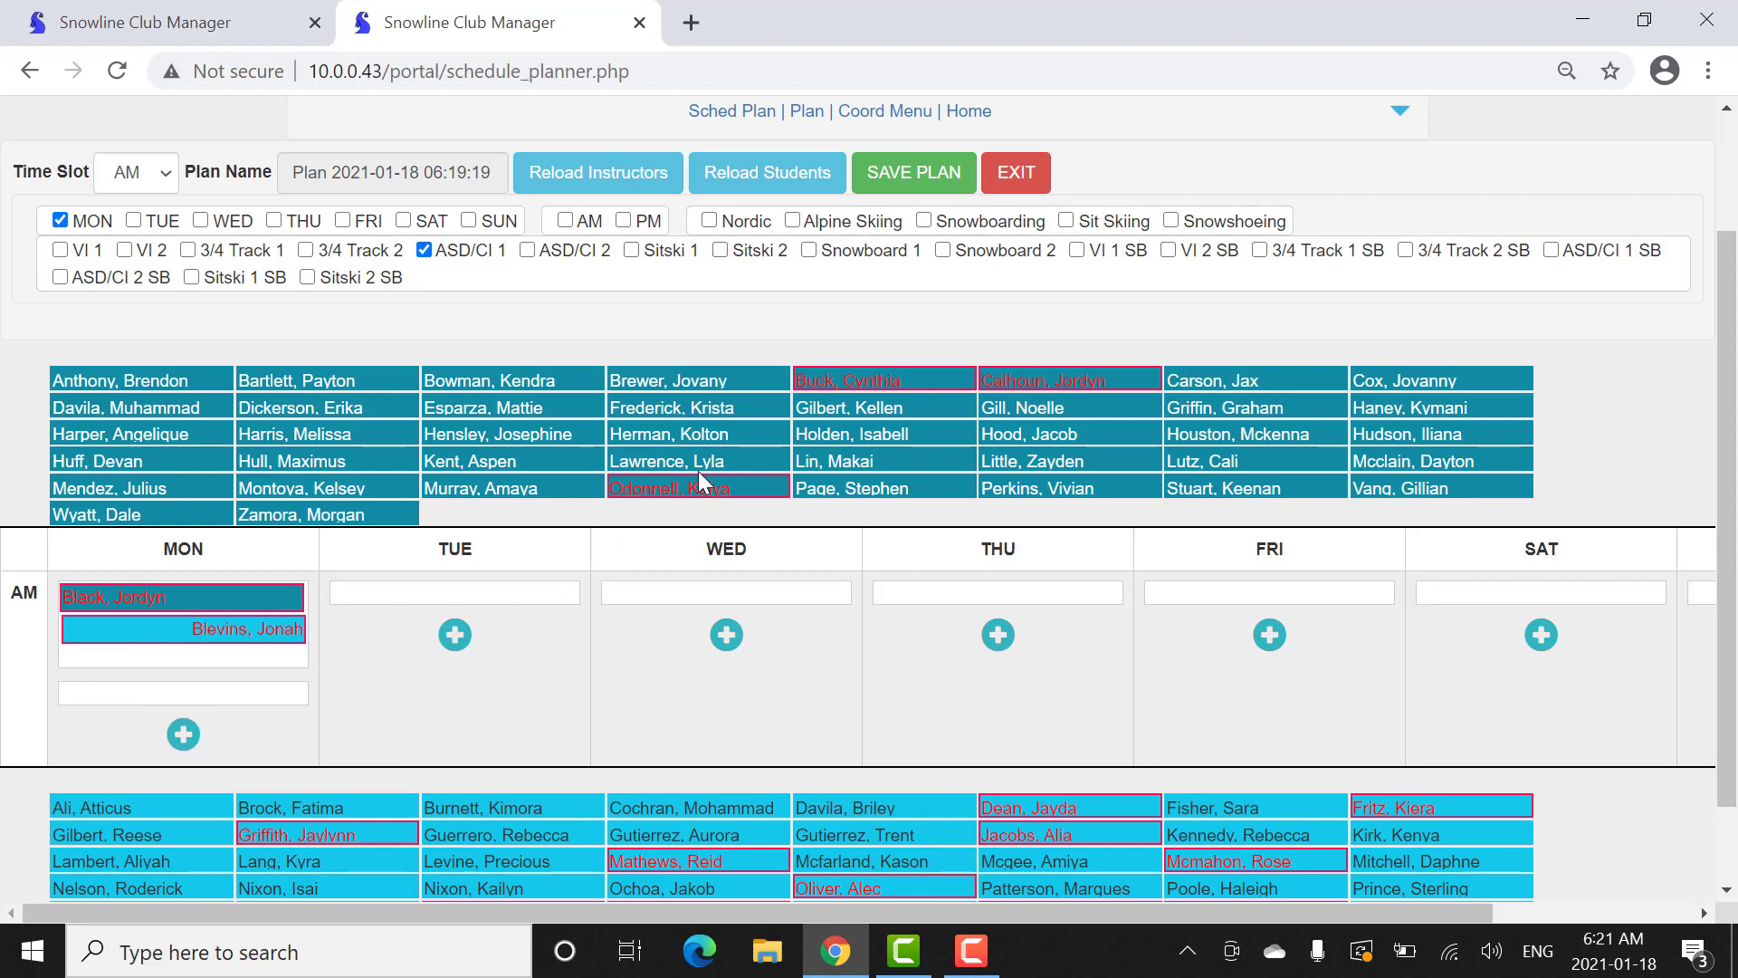
left_click_drag(670, 490, 121, 703)
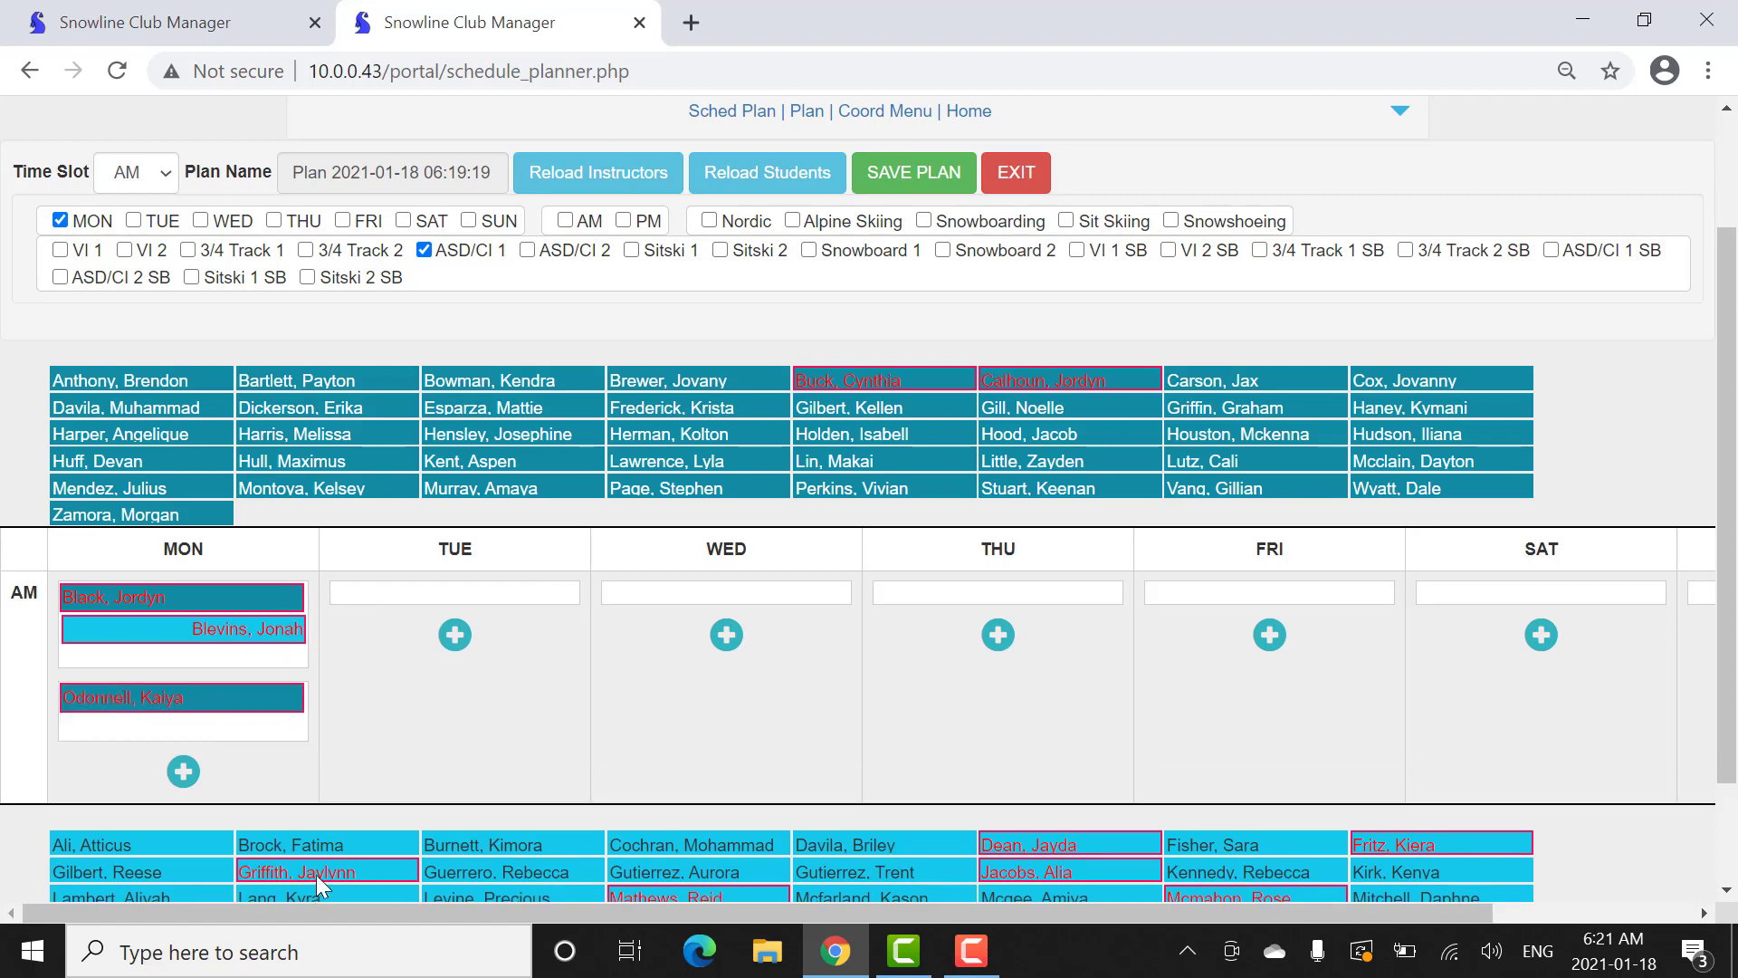
left_click_drag(296, 869, 243, 760)
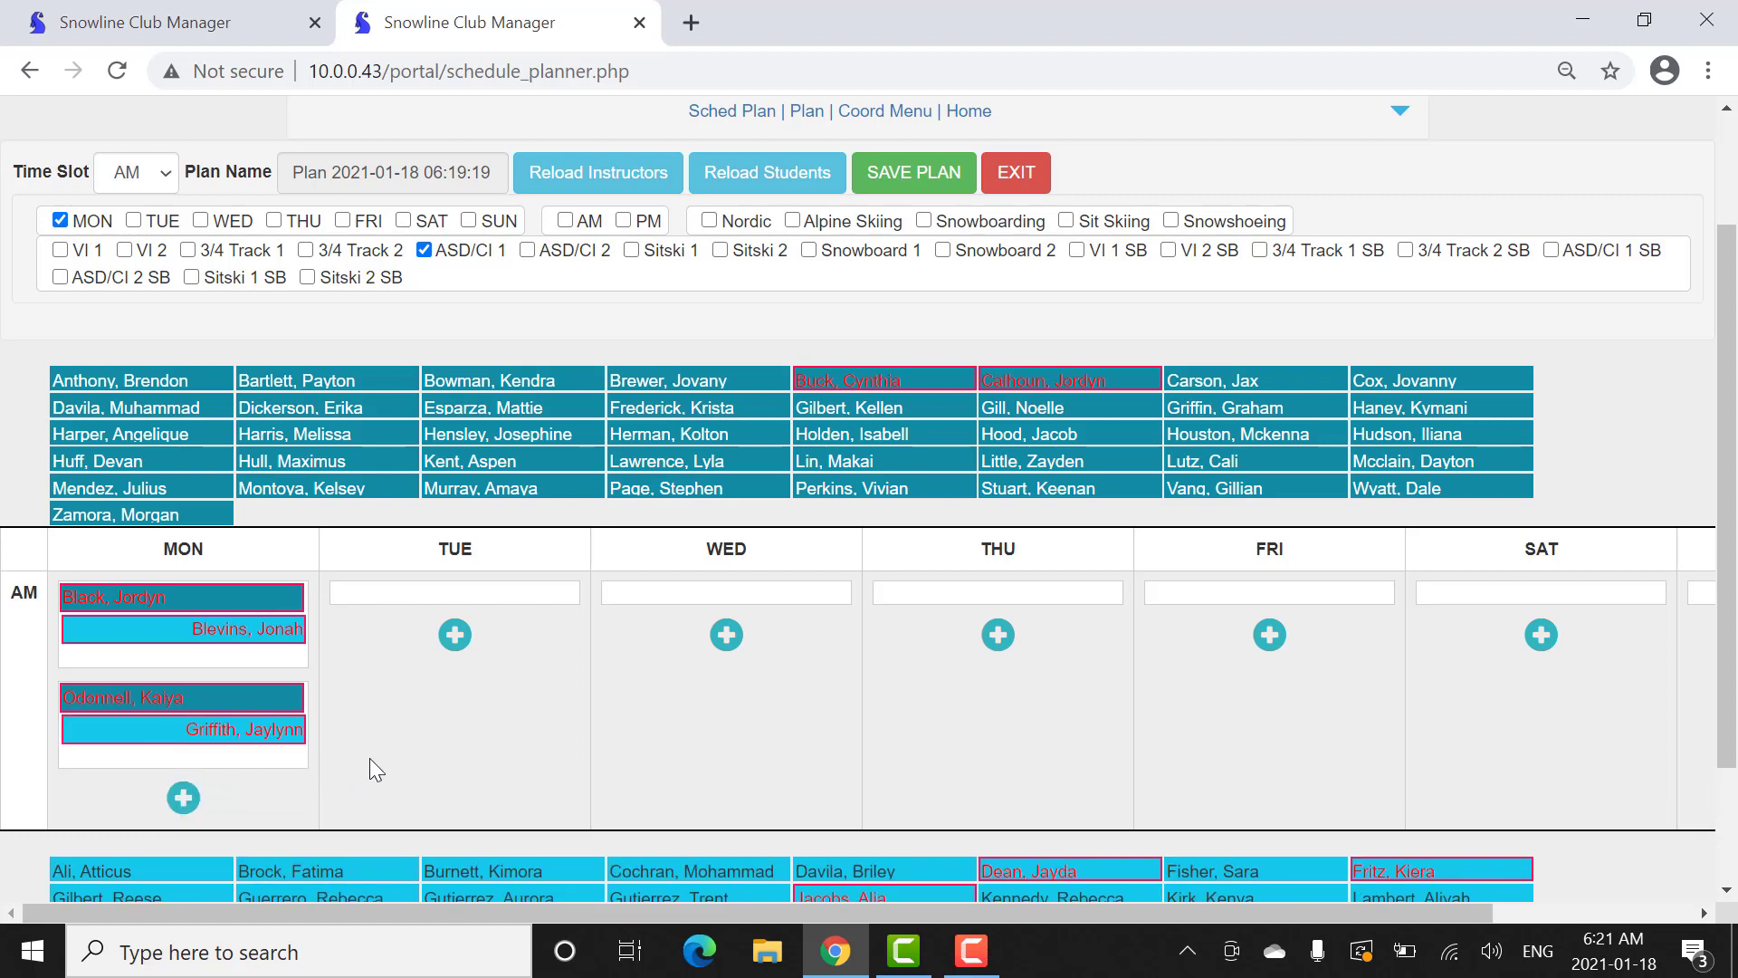
Switch the highlighting from Monday to Tuesday and fill the Tuesday AM lesson with one highlighted instructor and two highlighted students.
left_click(60, 220)
left_click(133, 220)
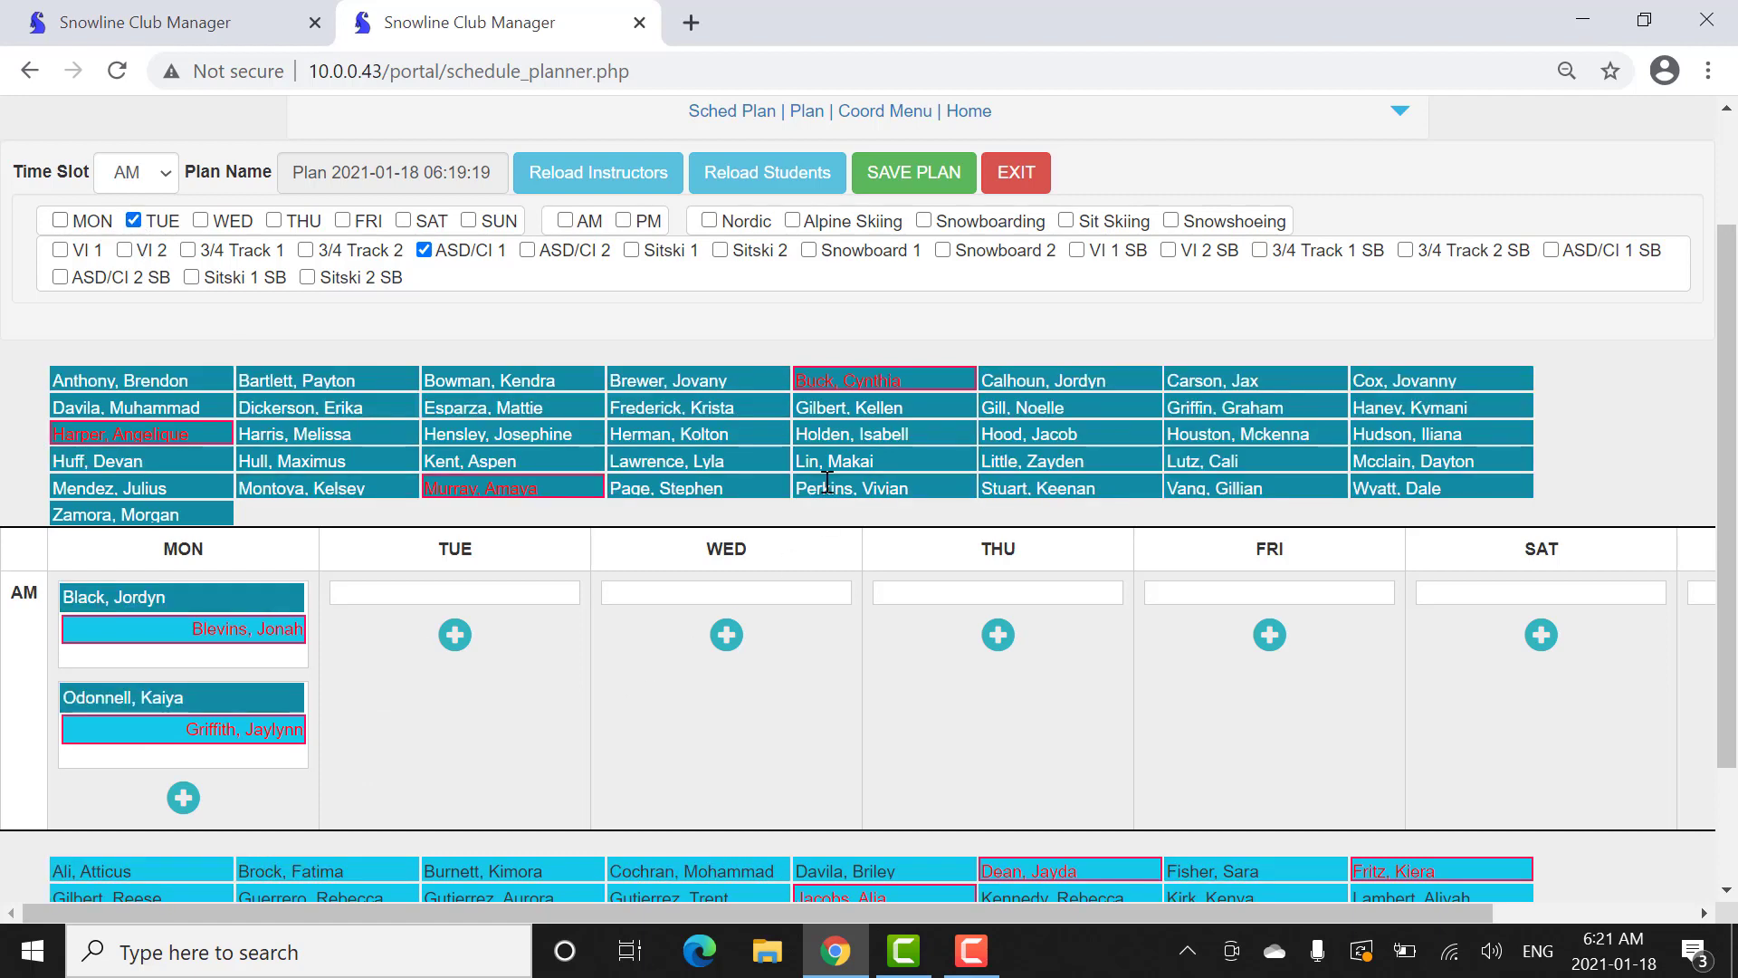
left_click_drag(882, 380, 451, 572)
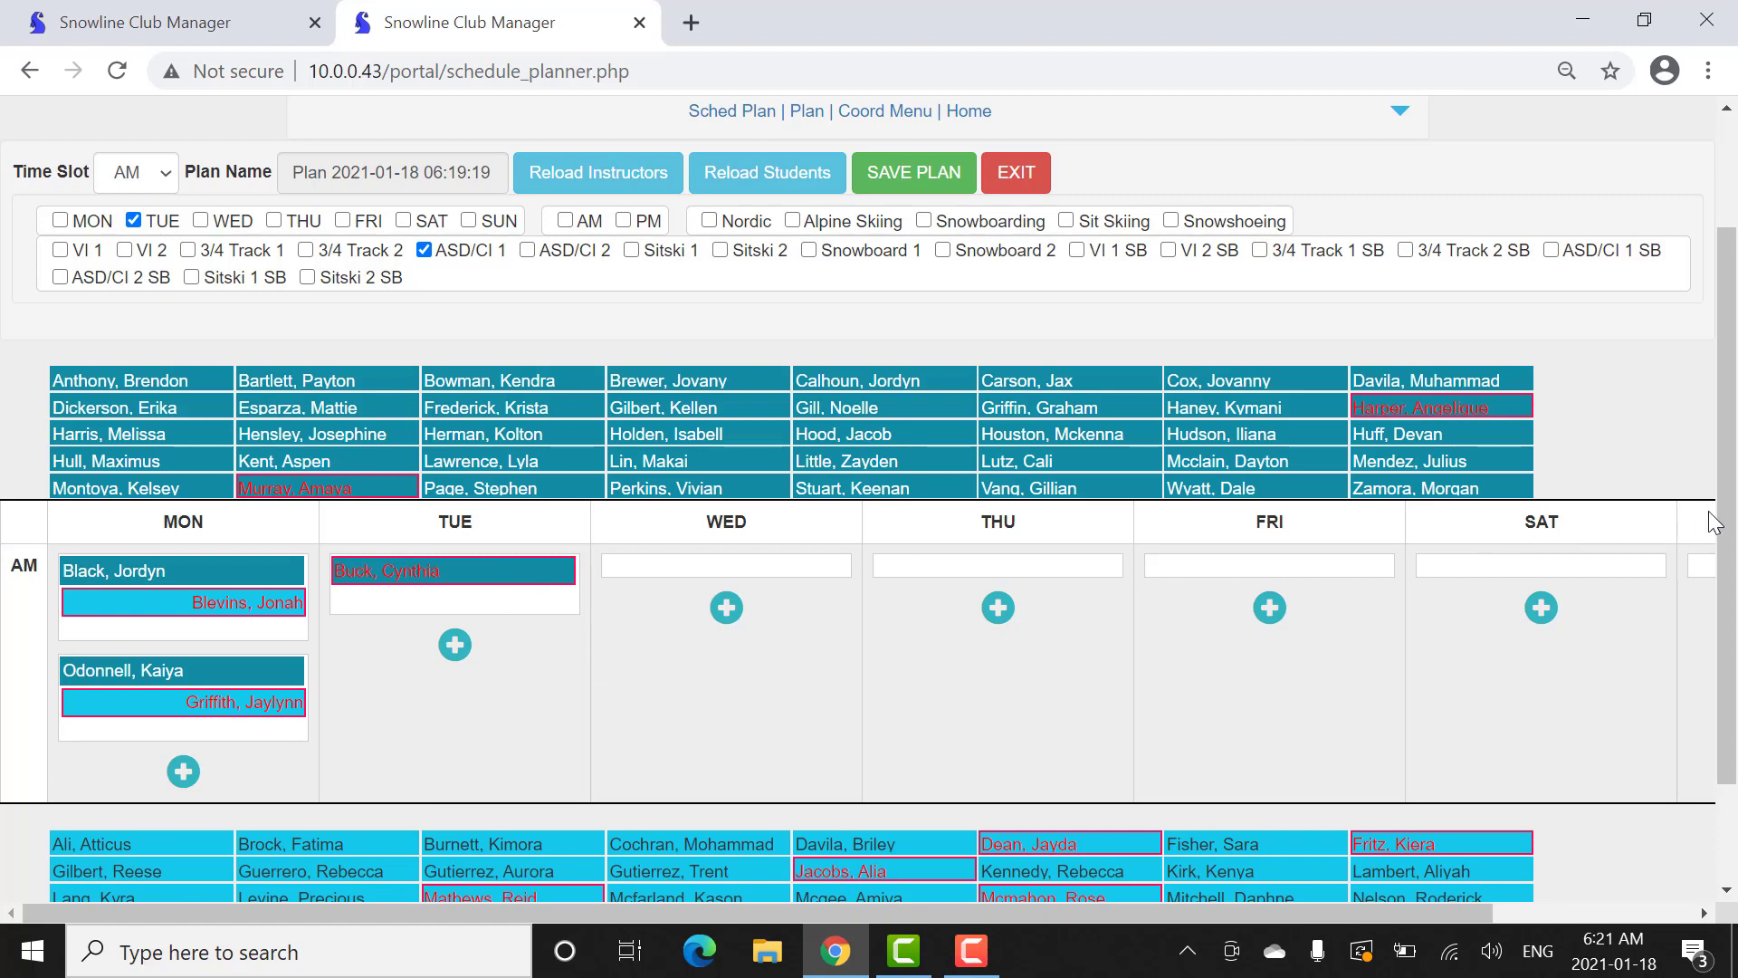
left_click_drag(1727, 528, 1727, 624)
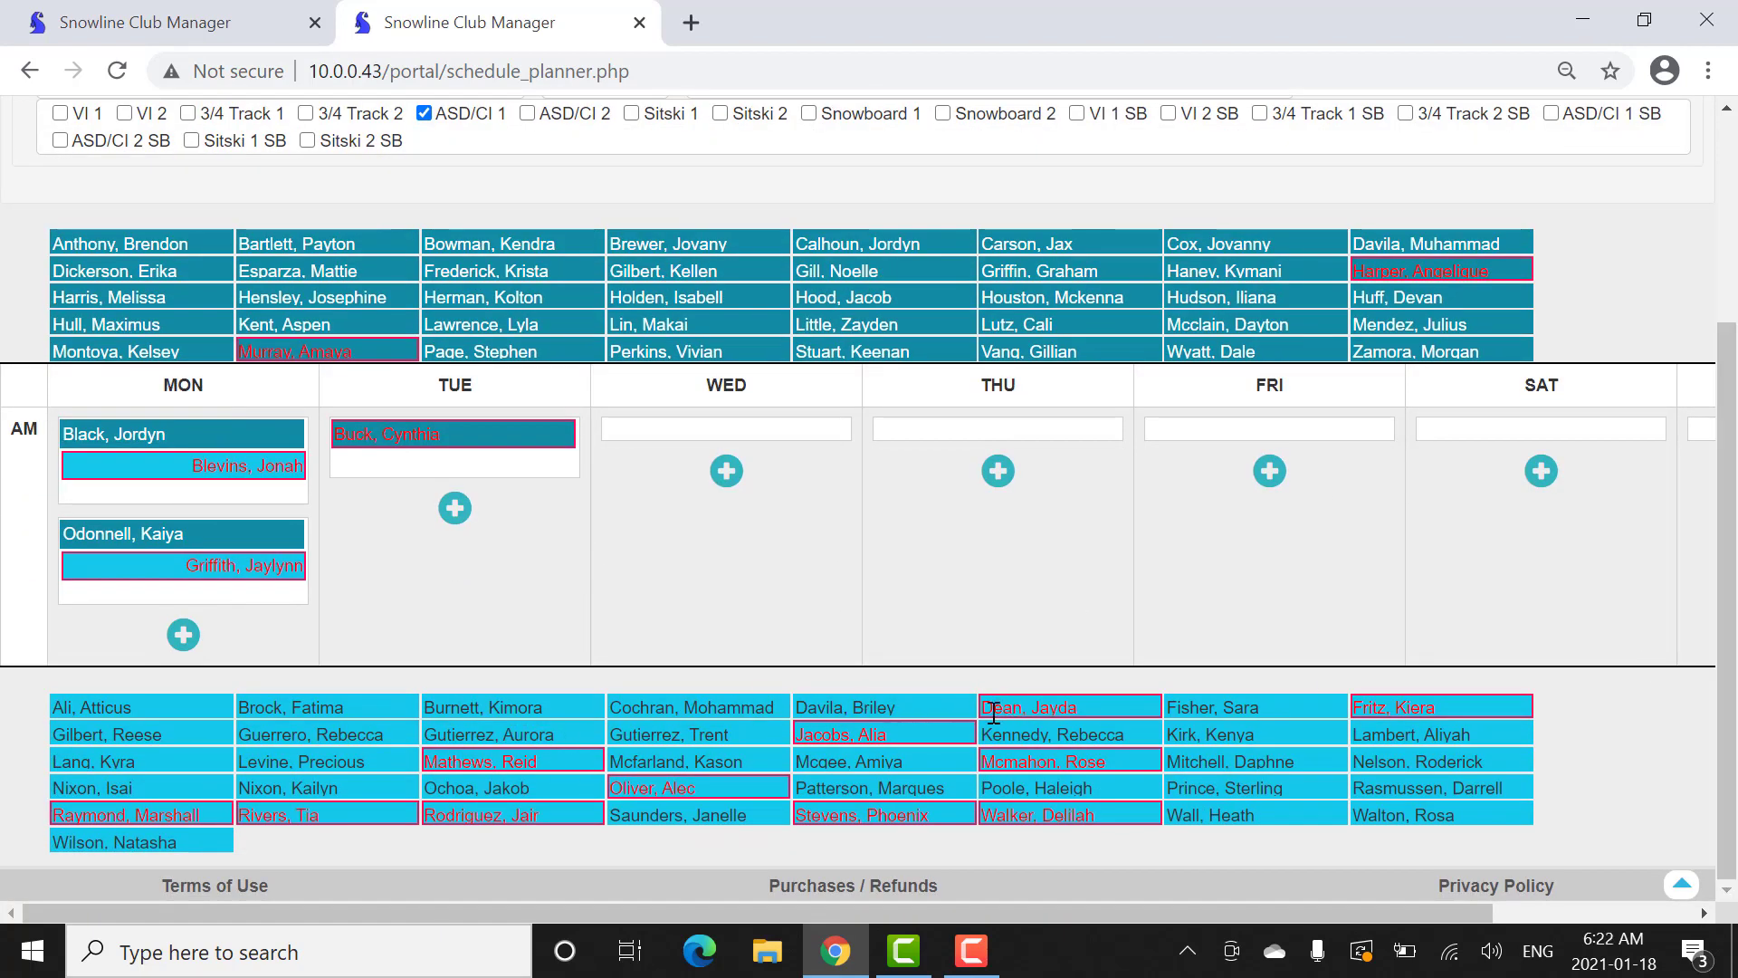
left_click_drag(511, 759, 431, 454)
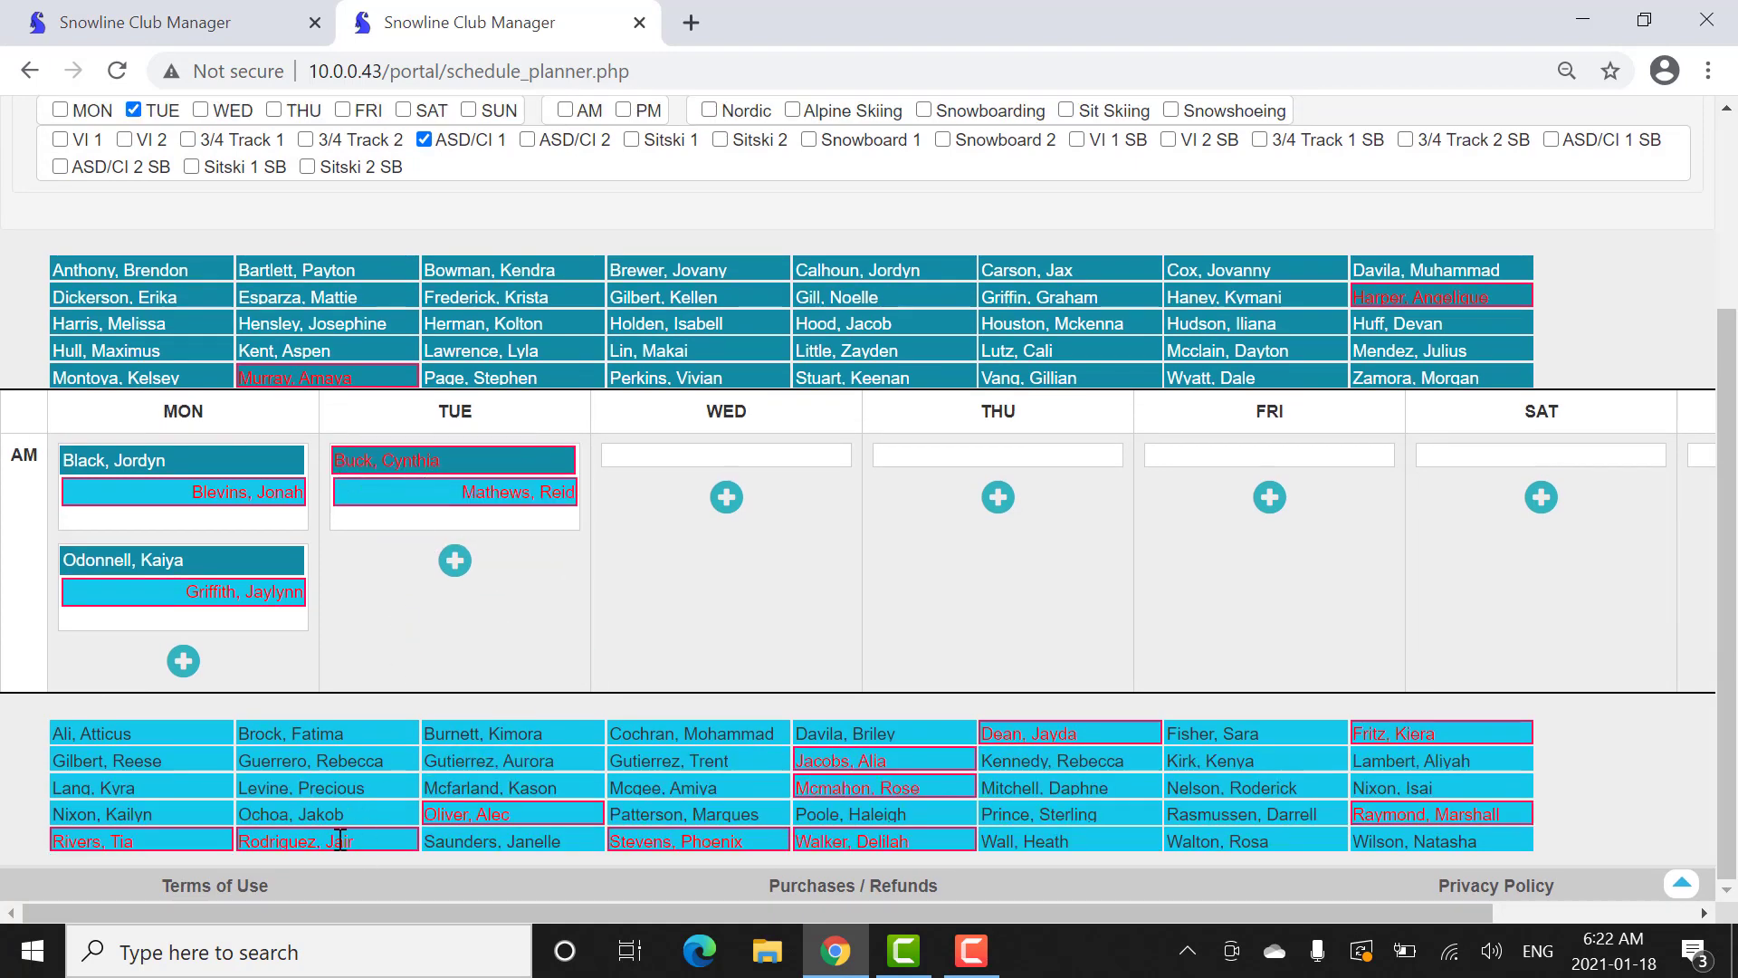
left_click_drag(341, 837, 427, 518)
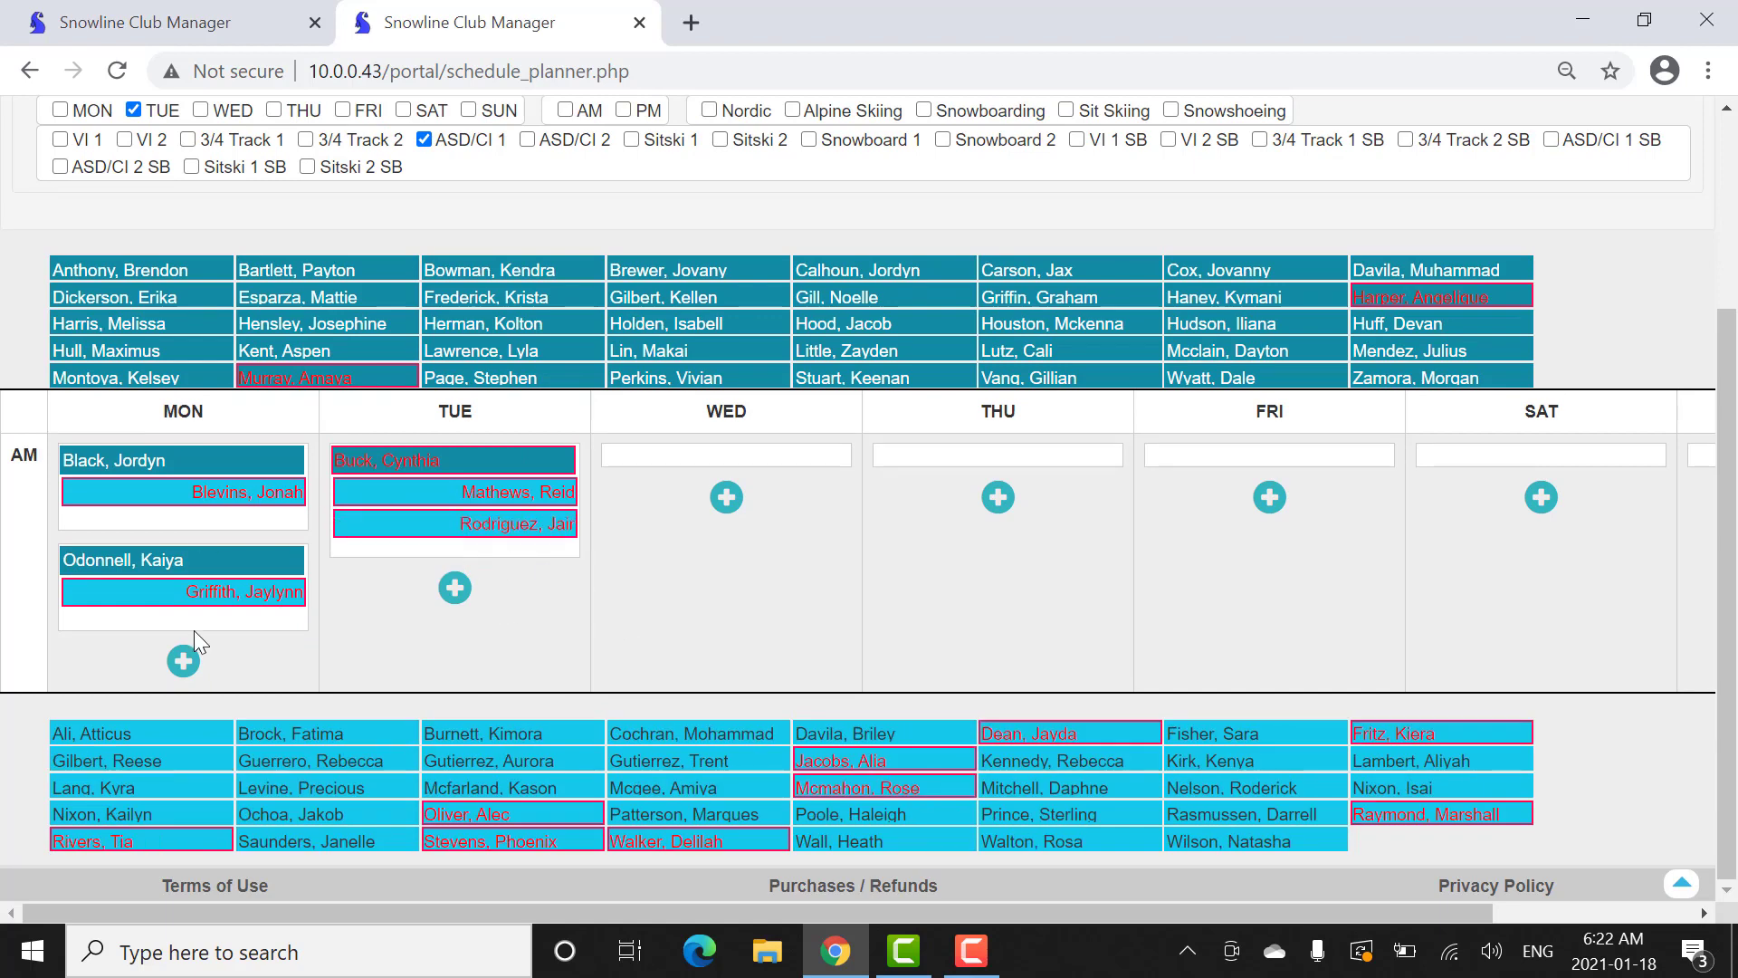
Save the plan under the name Demo2.
scroll(1728, 453, "up", 3)
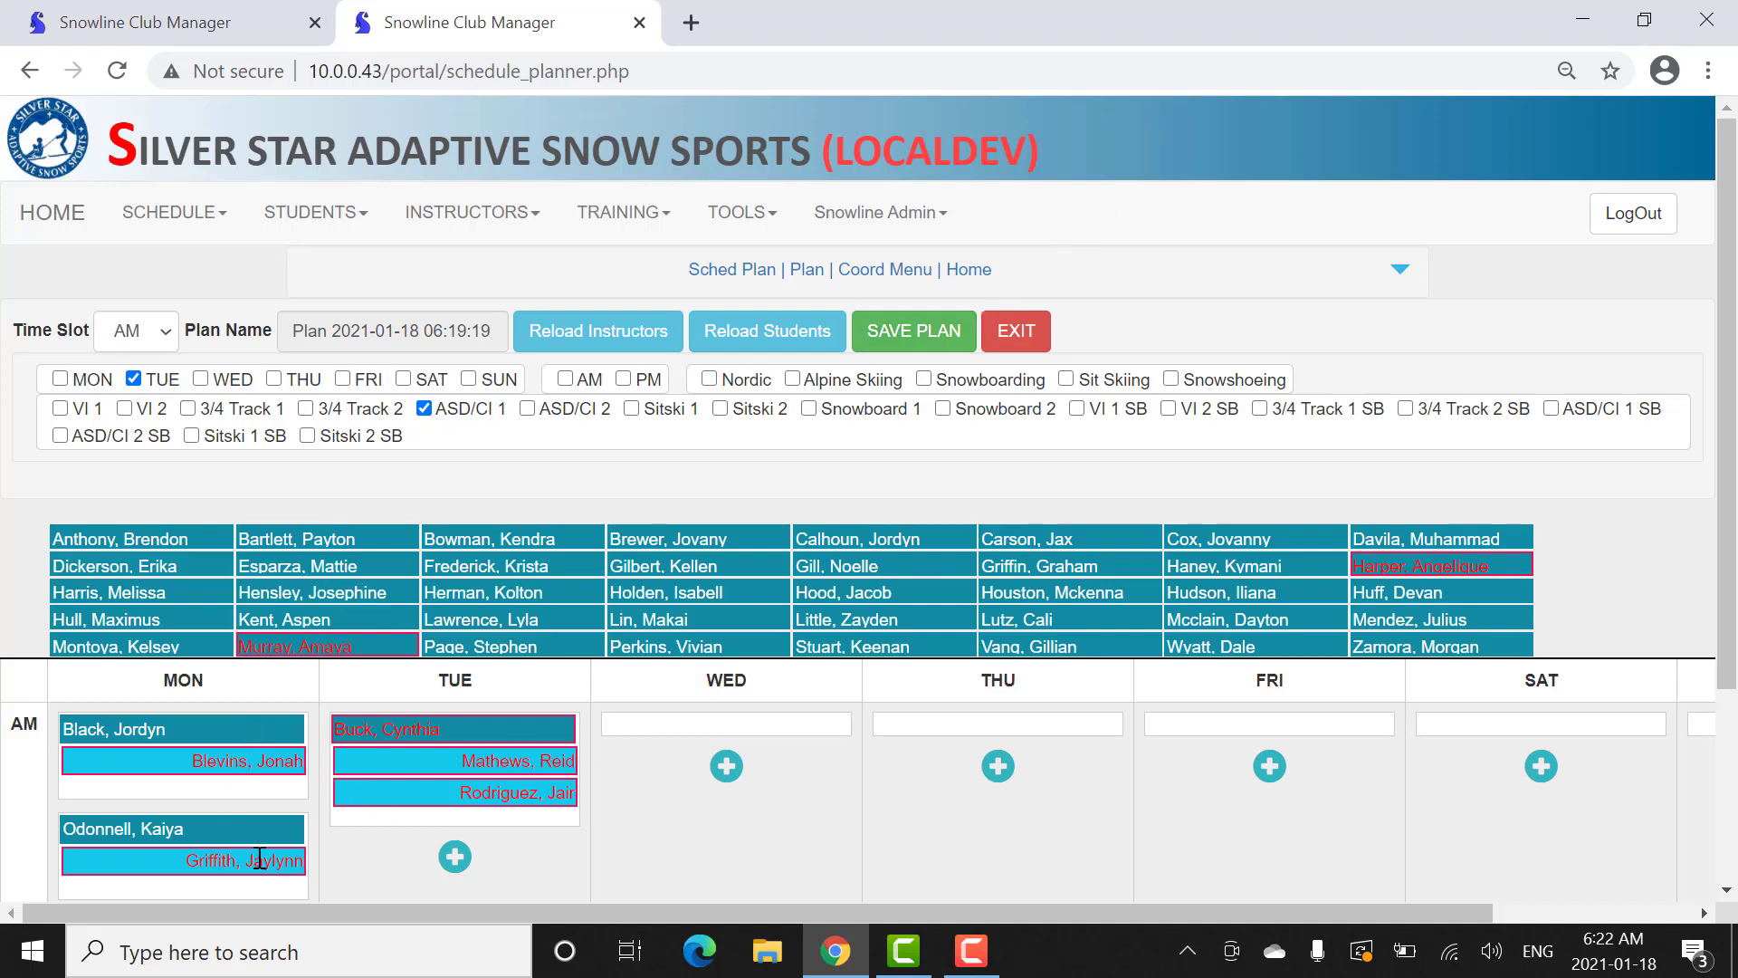
left_click(909, 335)
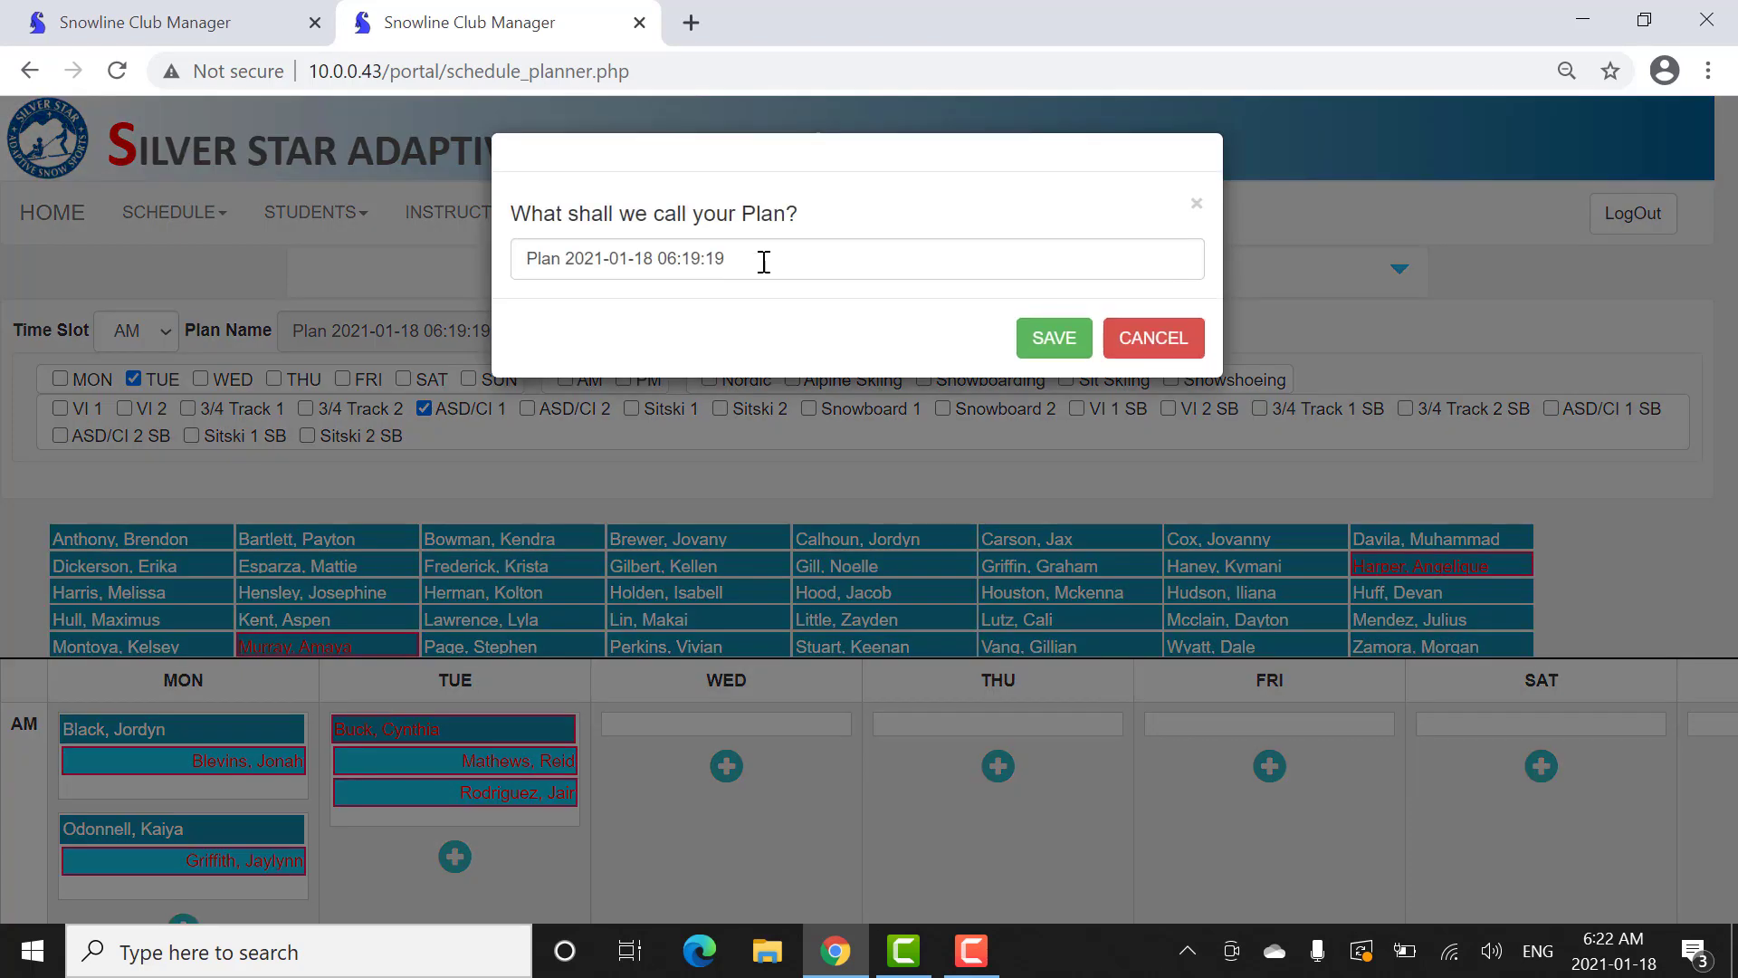
left_click_drag(764, 262, 464, 288)
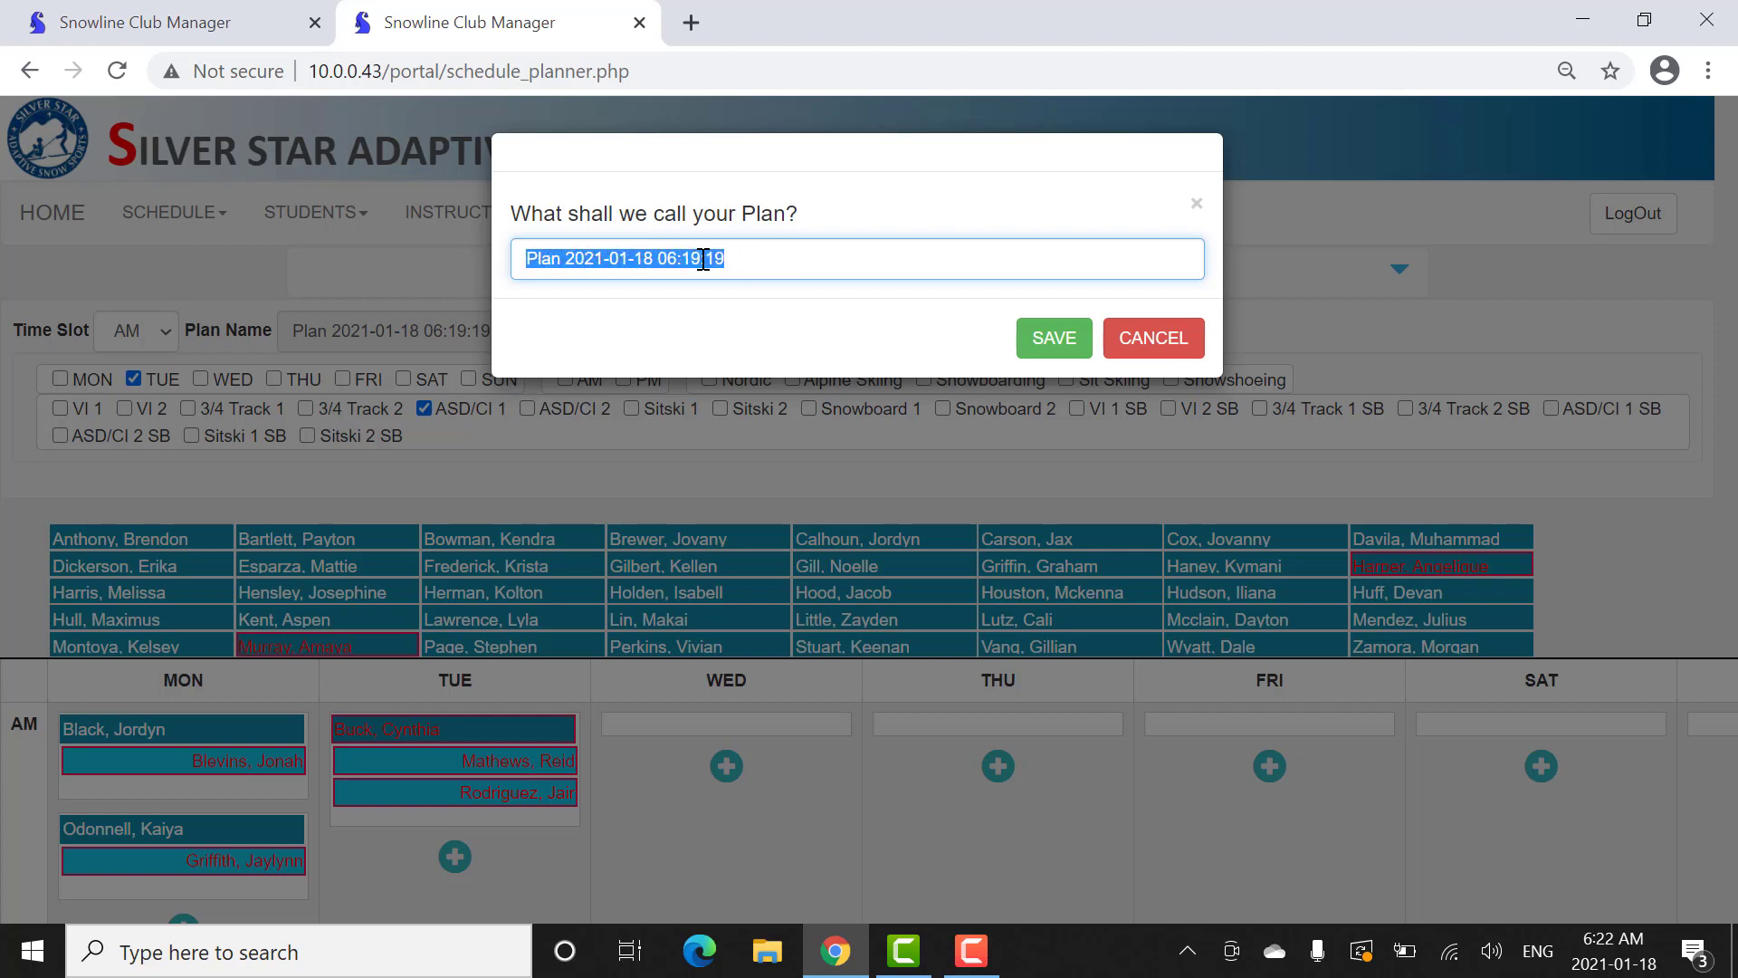
key("BackSpace")
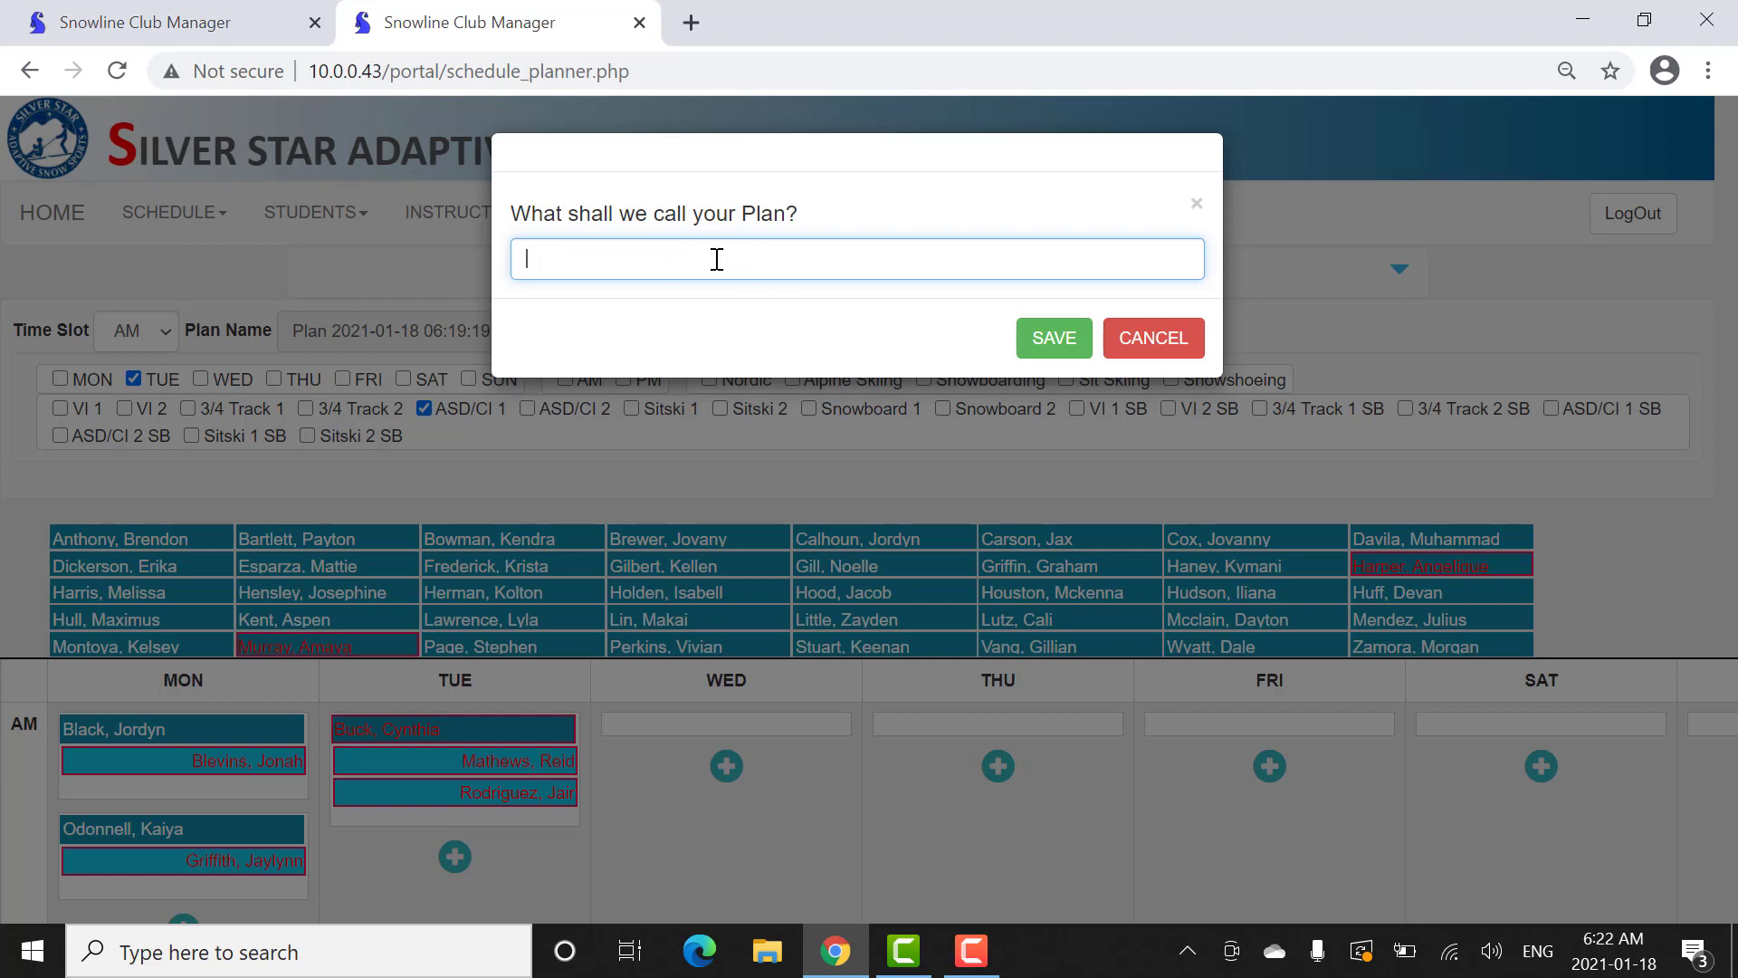
type("Demo2")
left_click(1050, 338)
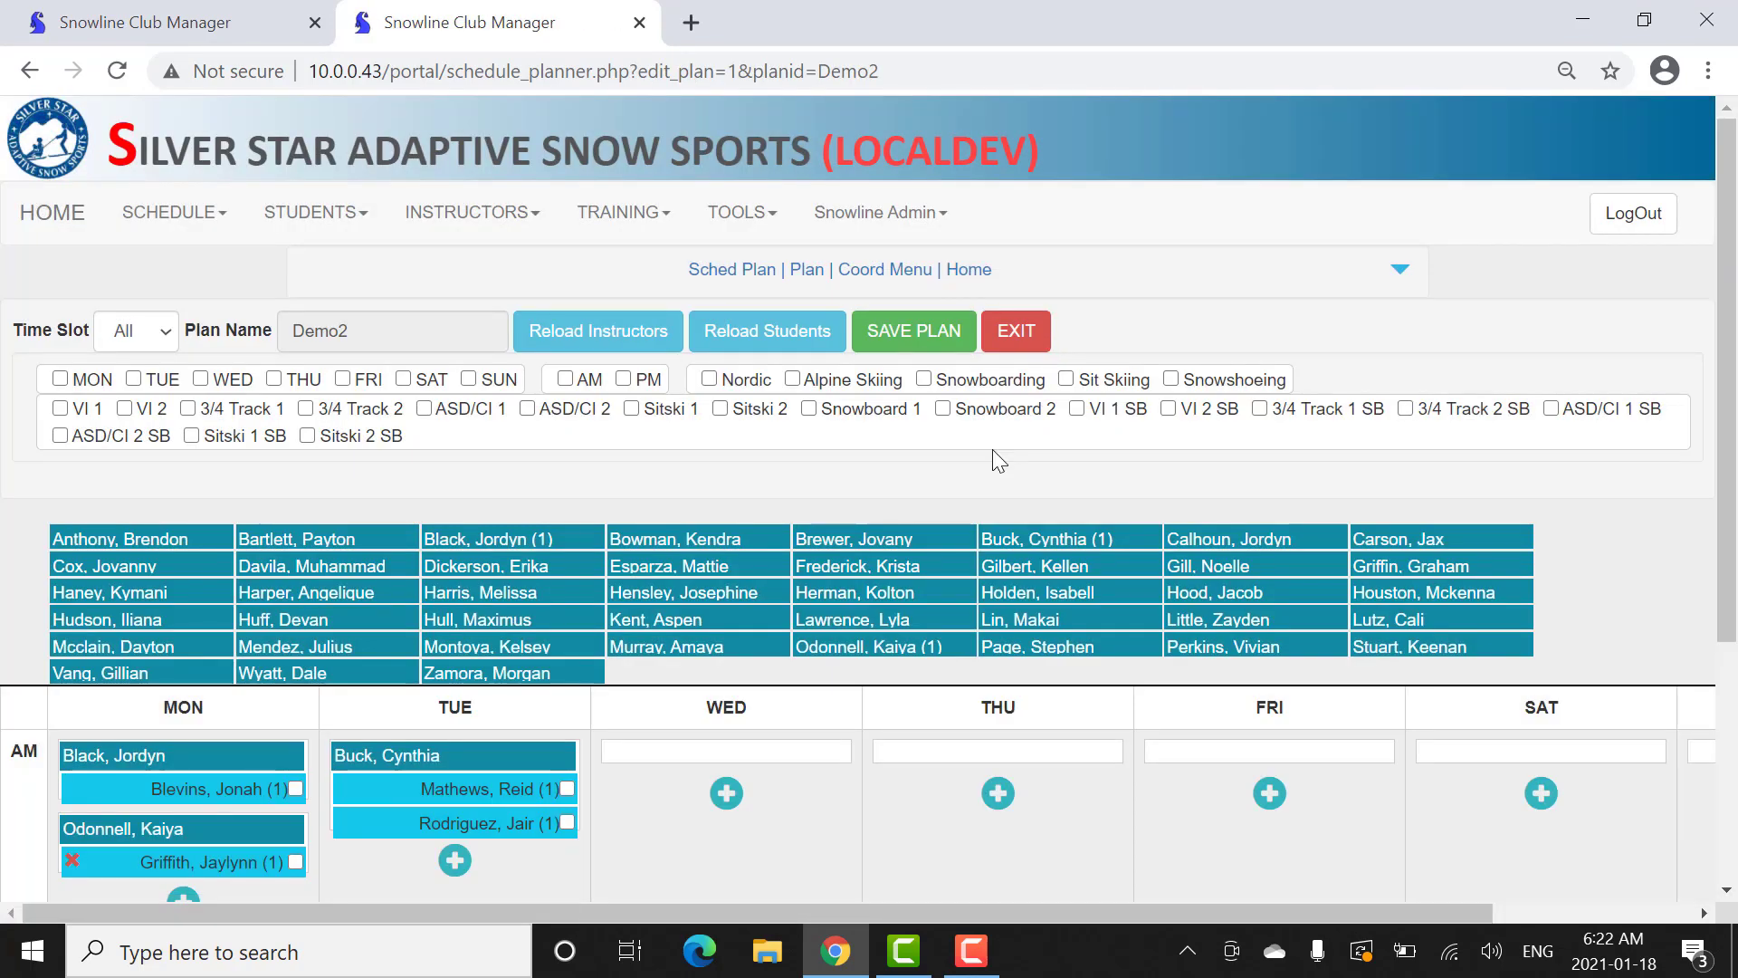
Remove the student flagged with a red X from the second Monday AM lesson by returning them to the student pool.
left_click_drag(1728, 387, 1727, 507)
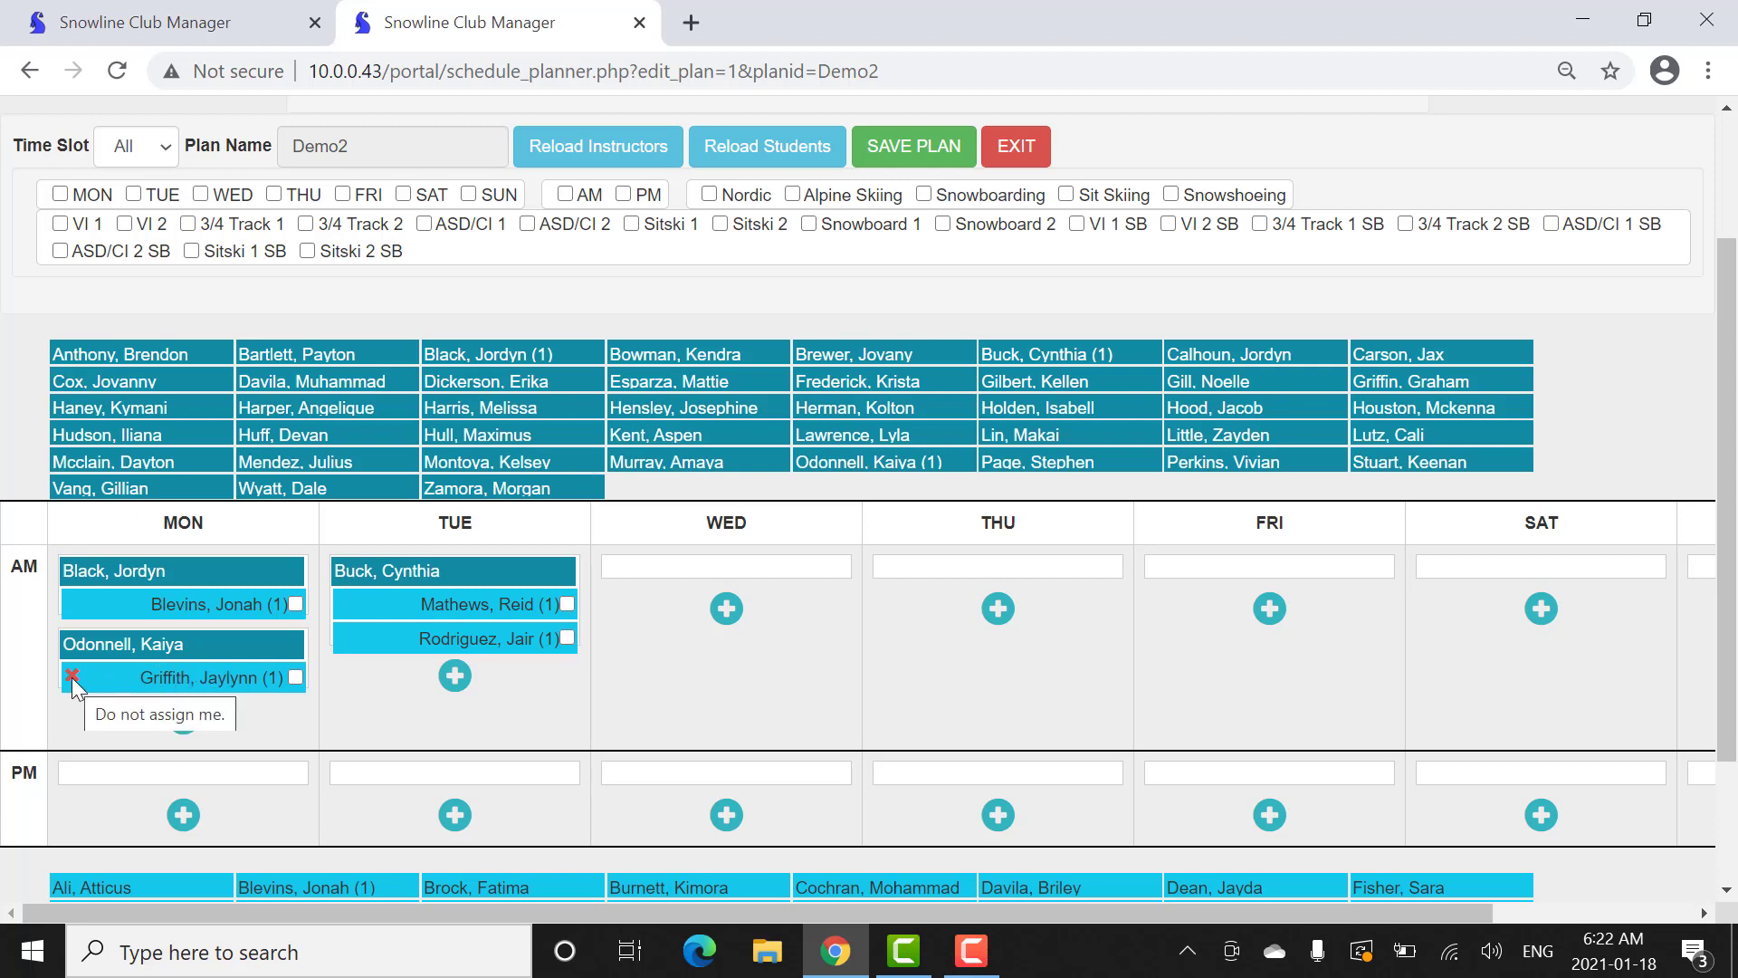
scroll(1449, 584, "down", 2)
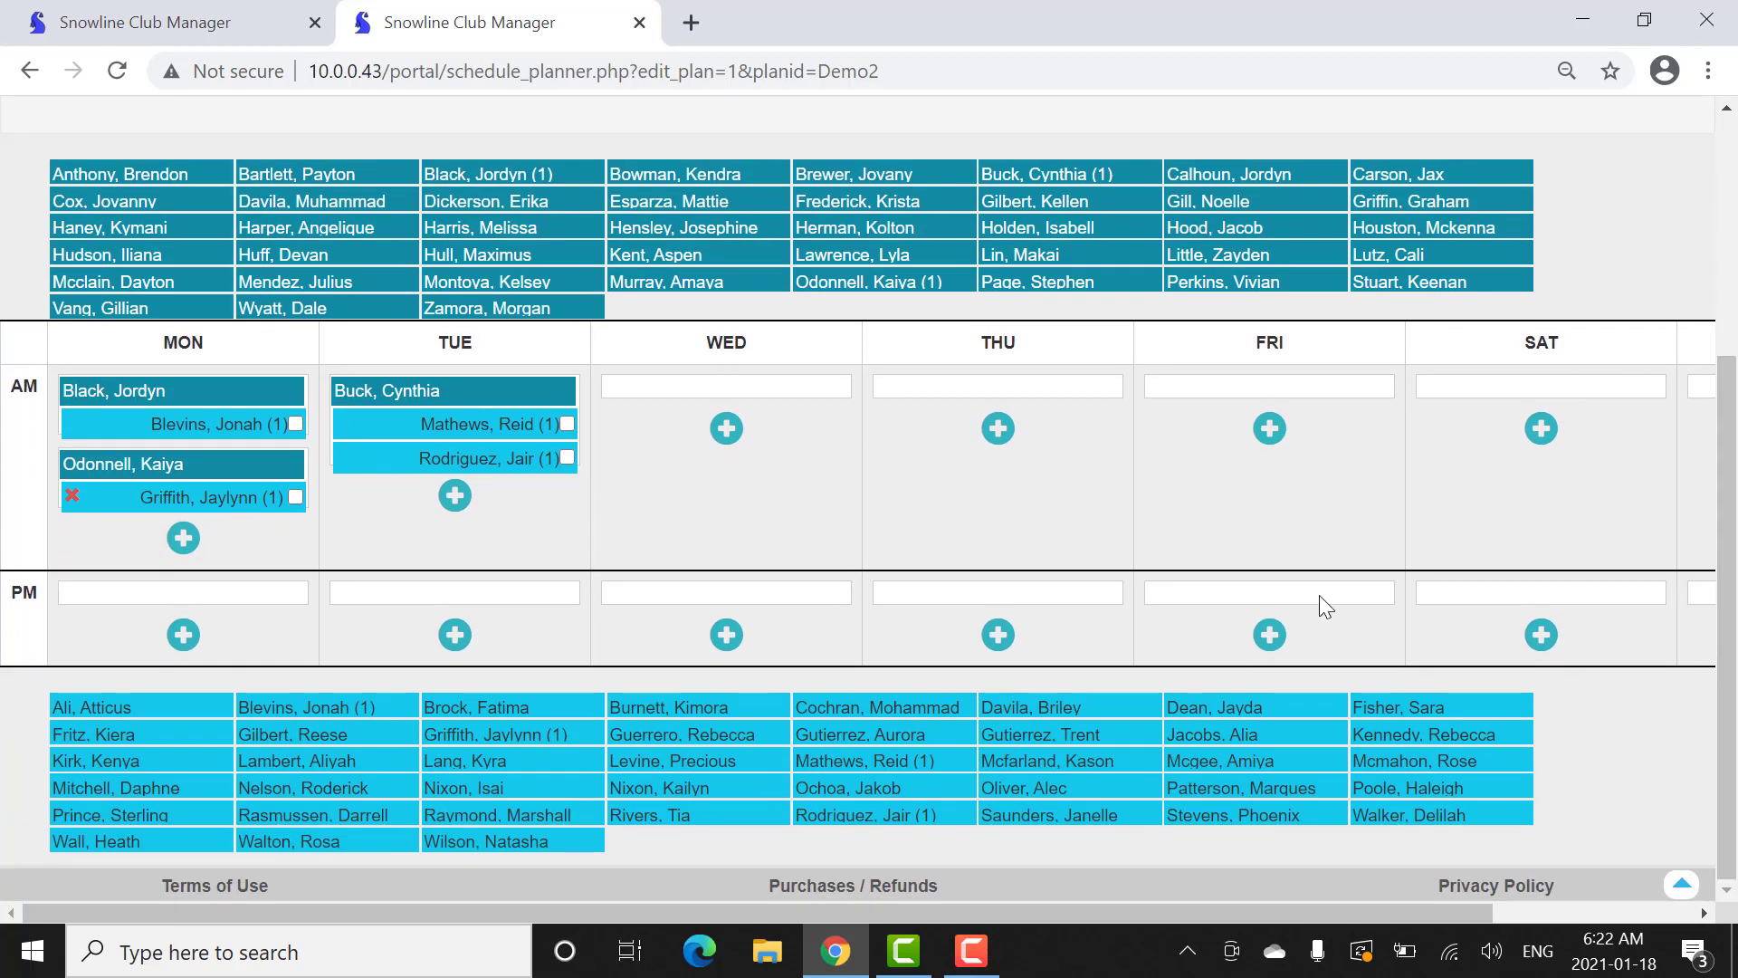
left_click_drag(226, 497, 760, 831)
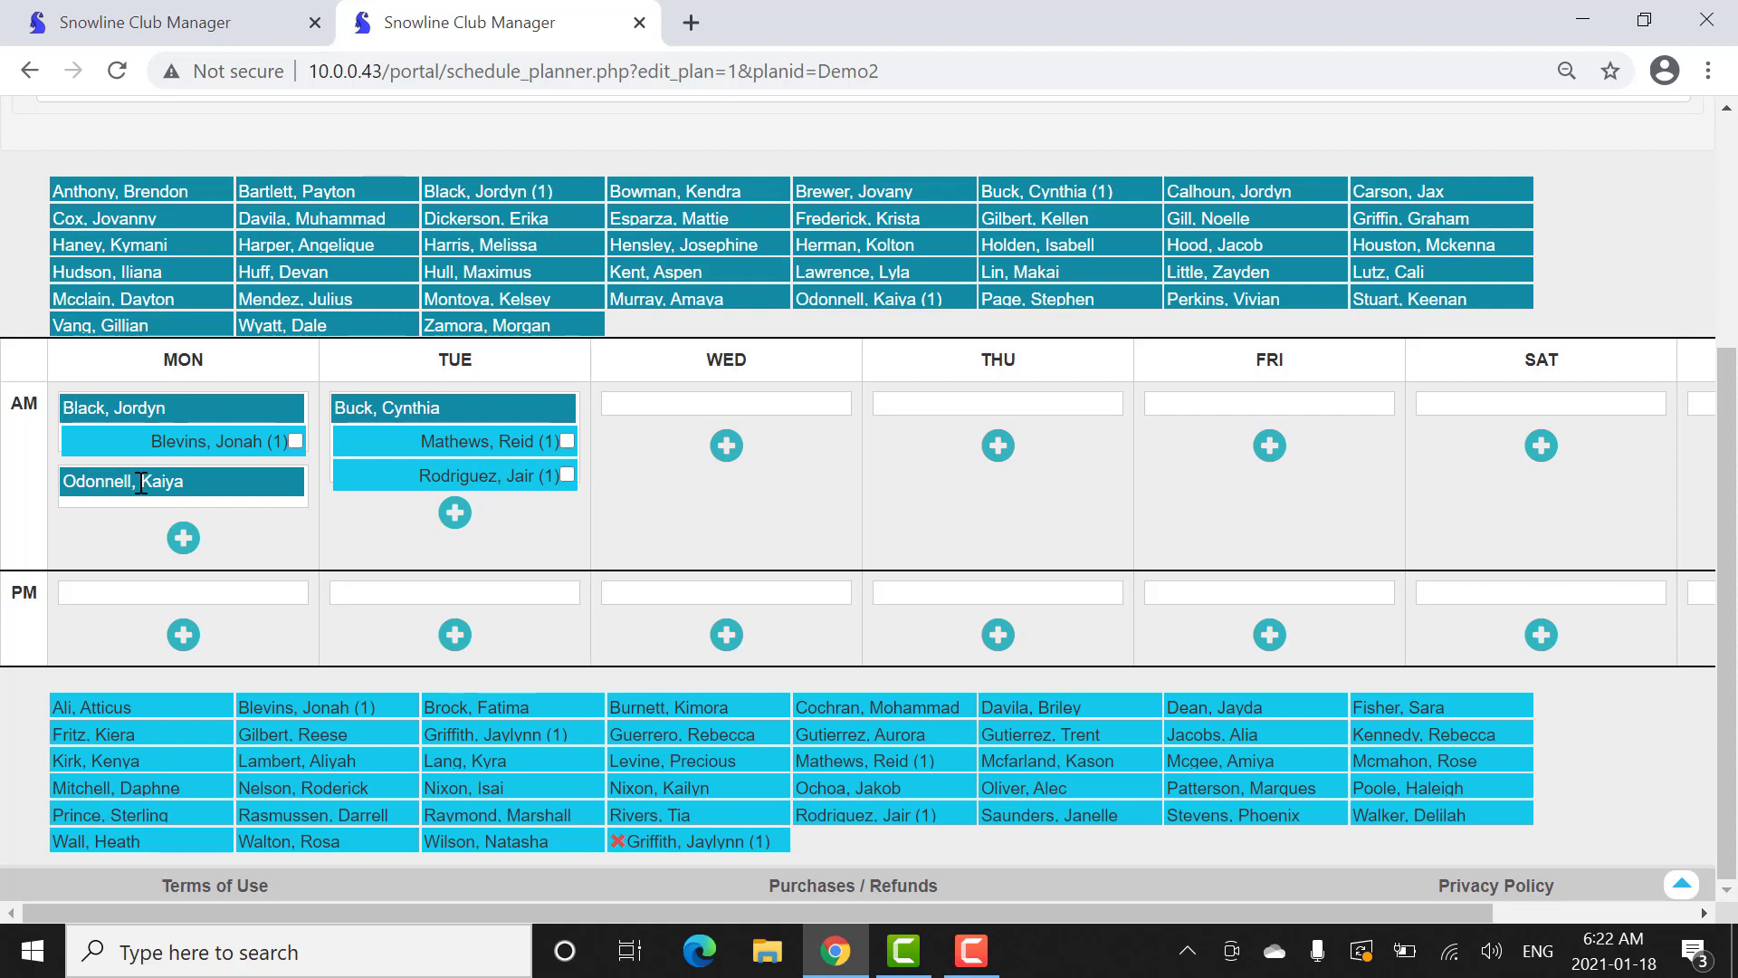
Highlight the matches for Monday and ASD/CI 1, and assign a highlighted unassigned student to the second Monday AM lesson.
scroll(118, 543, "up", 3)
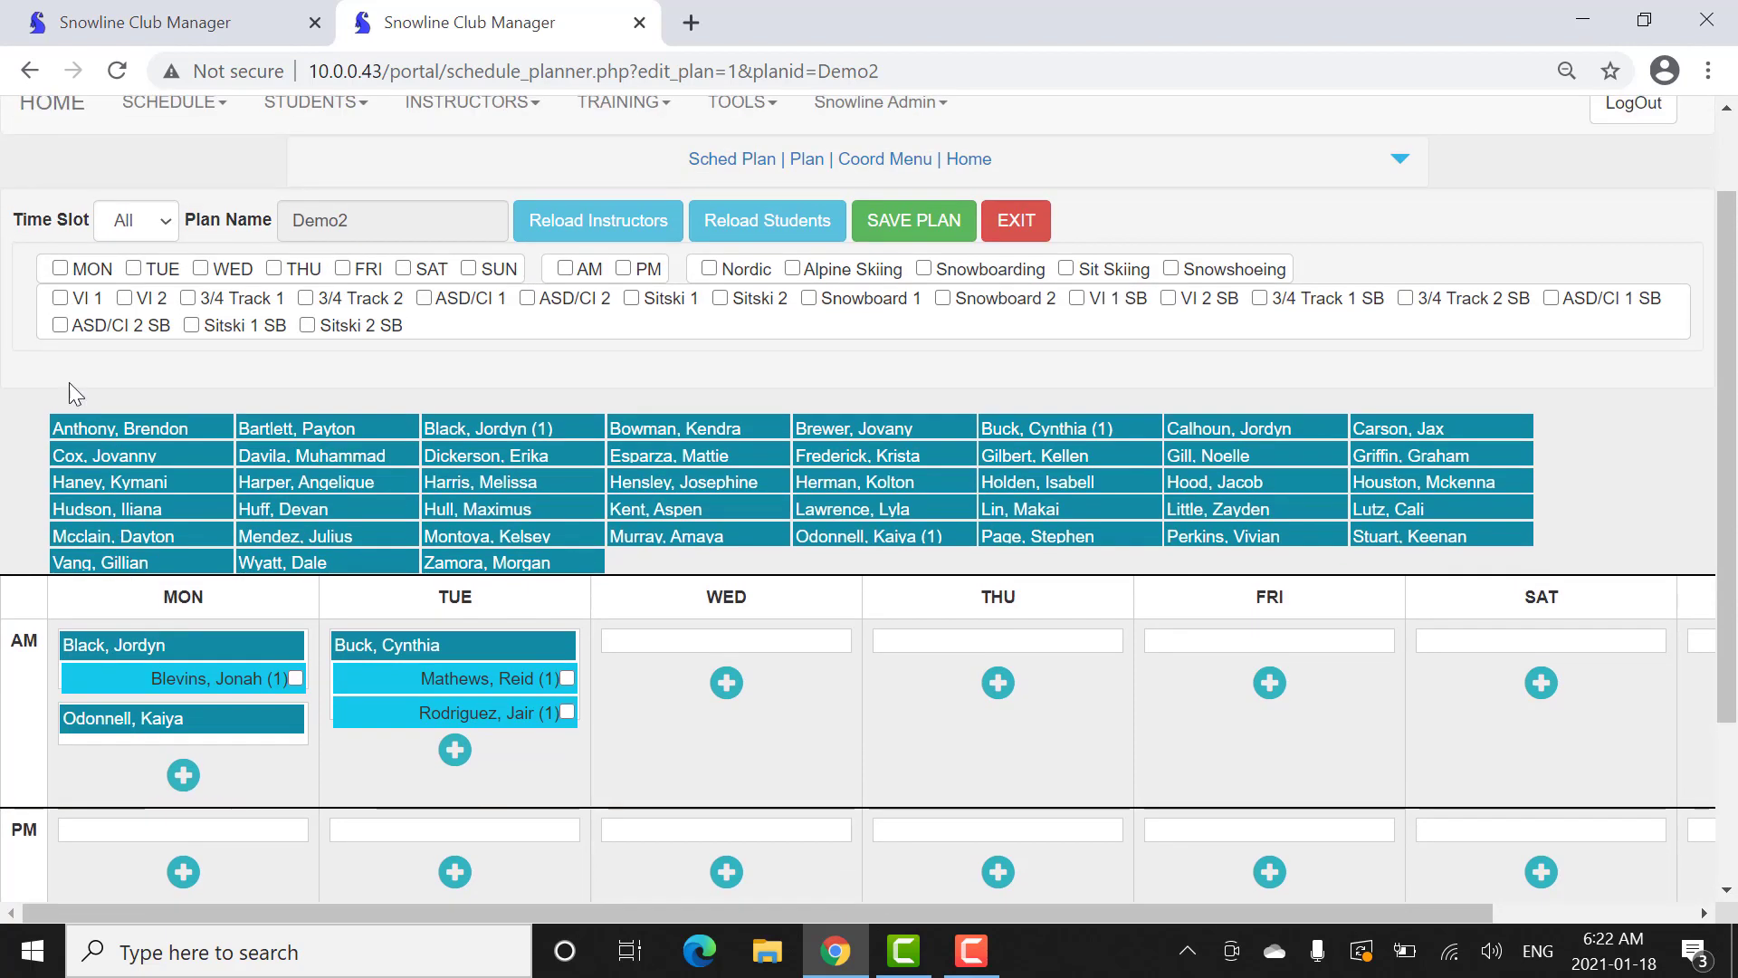
left_click(60, 269)
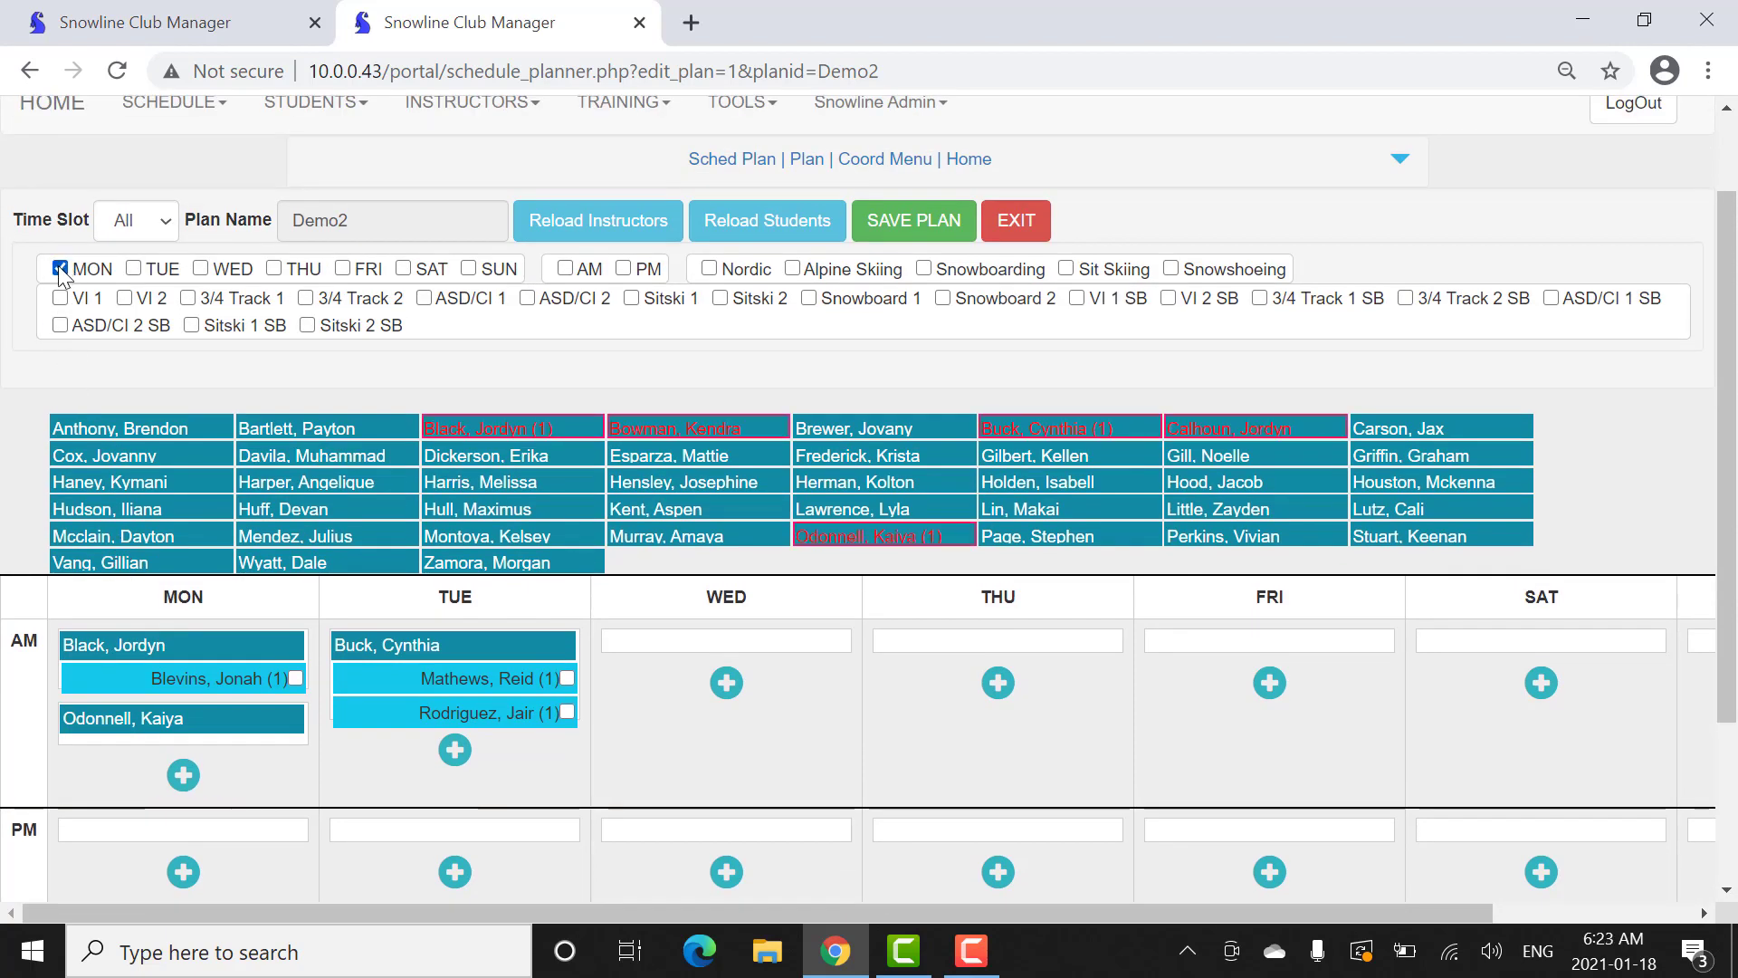
left_click(426, 299)
left_click_drag(1725, 453, 1725, 610)
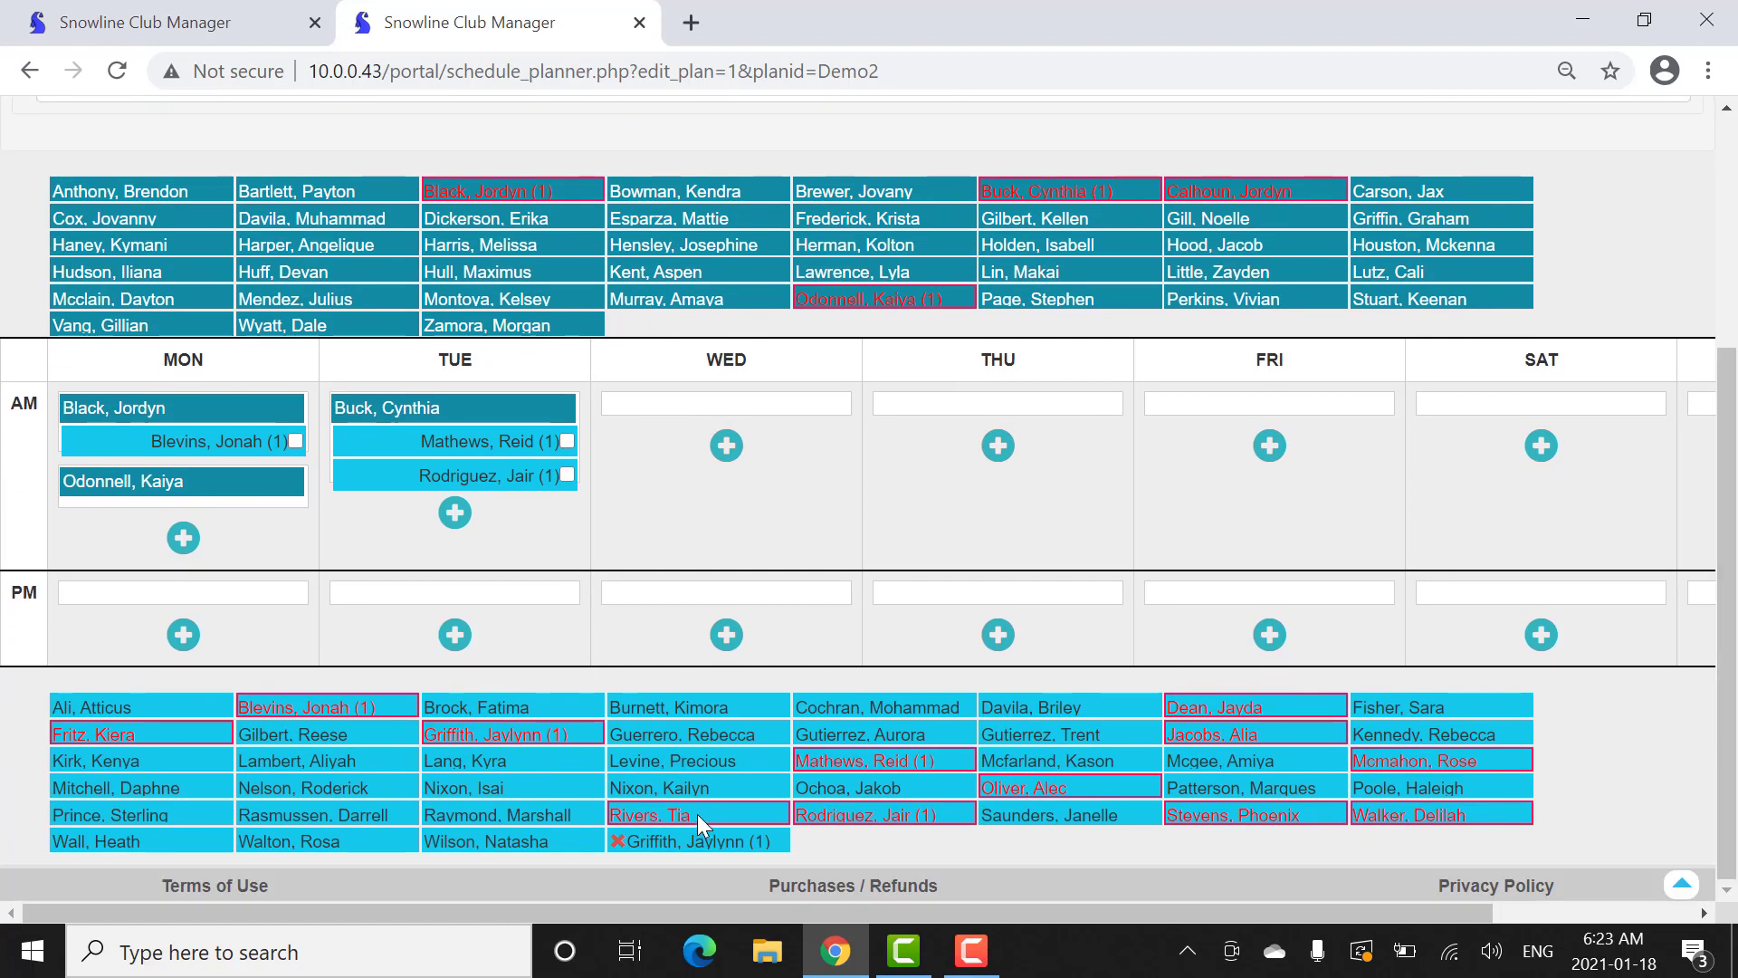
left_click_drag(697, 814, 148, 516)
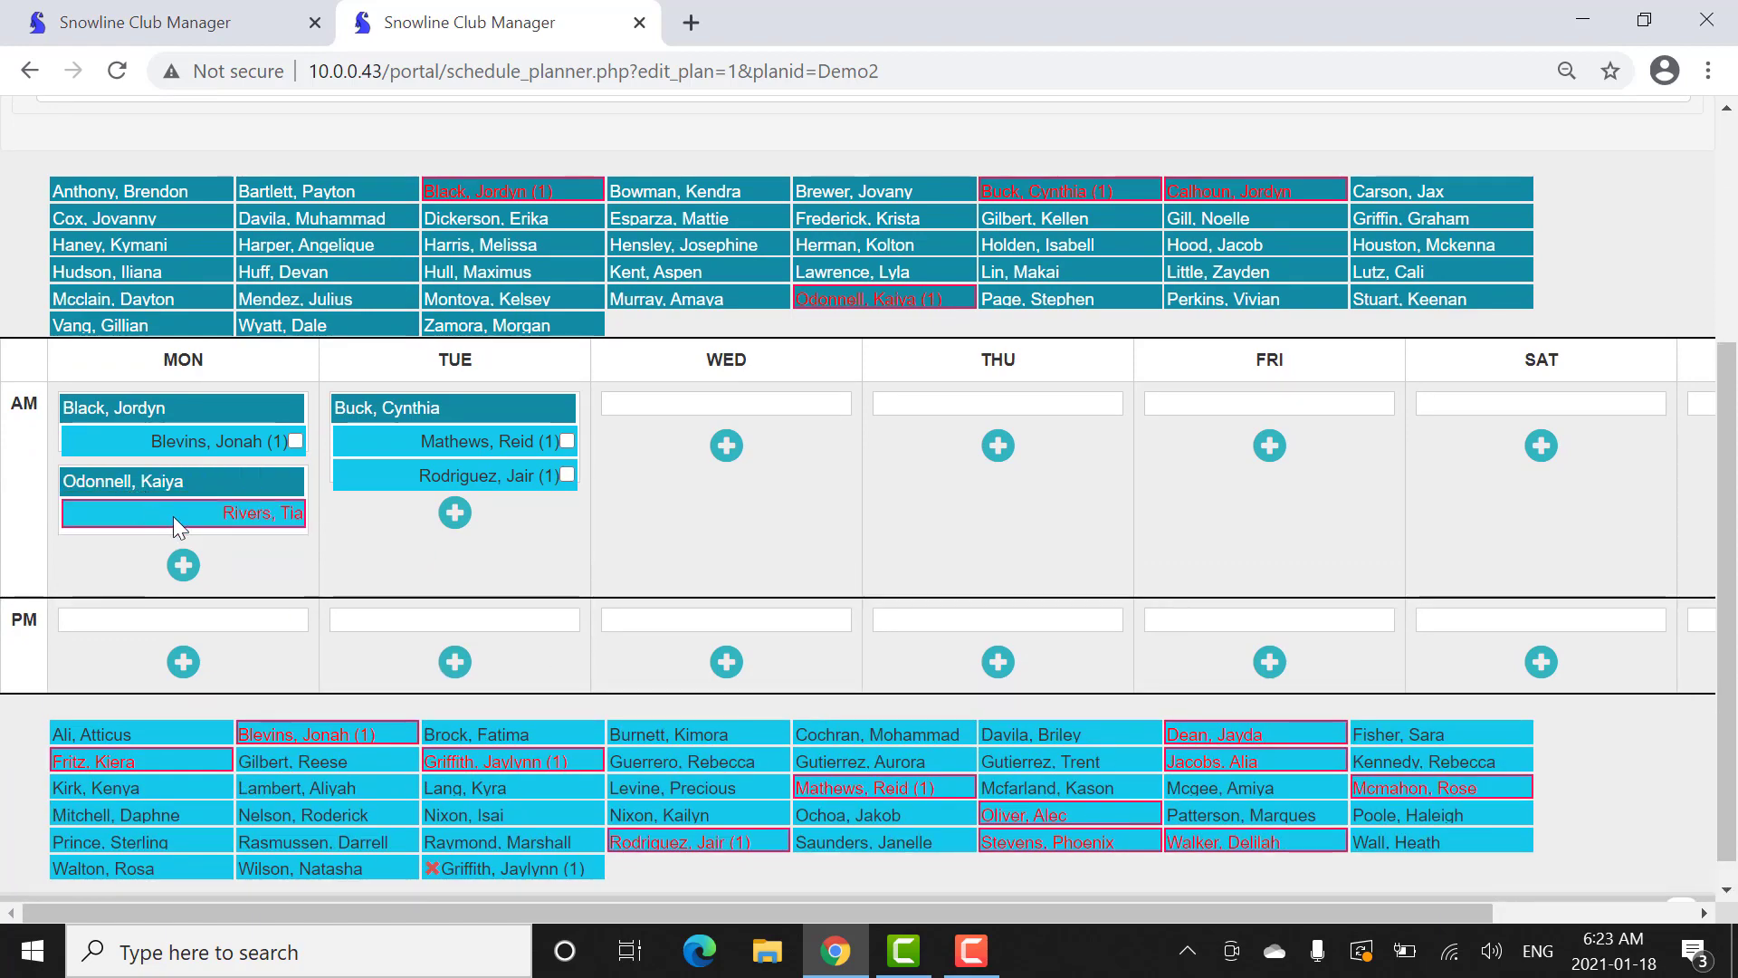
Save the revised Monday assignments under the existing plan name Demo2.
left_click_drag(1726, 453, 1726, 227)
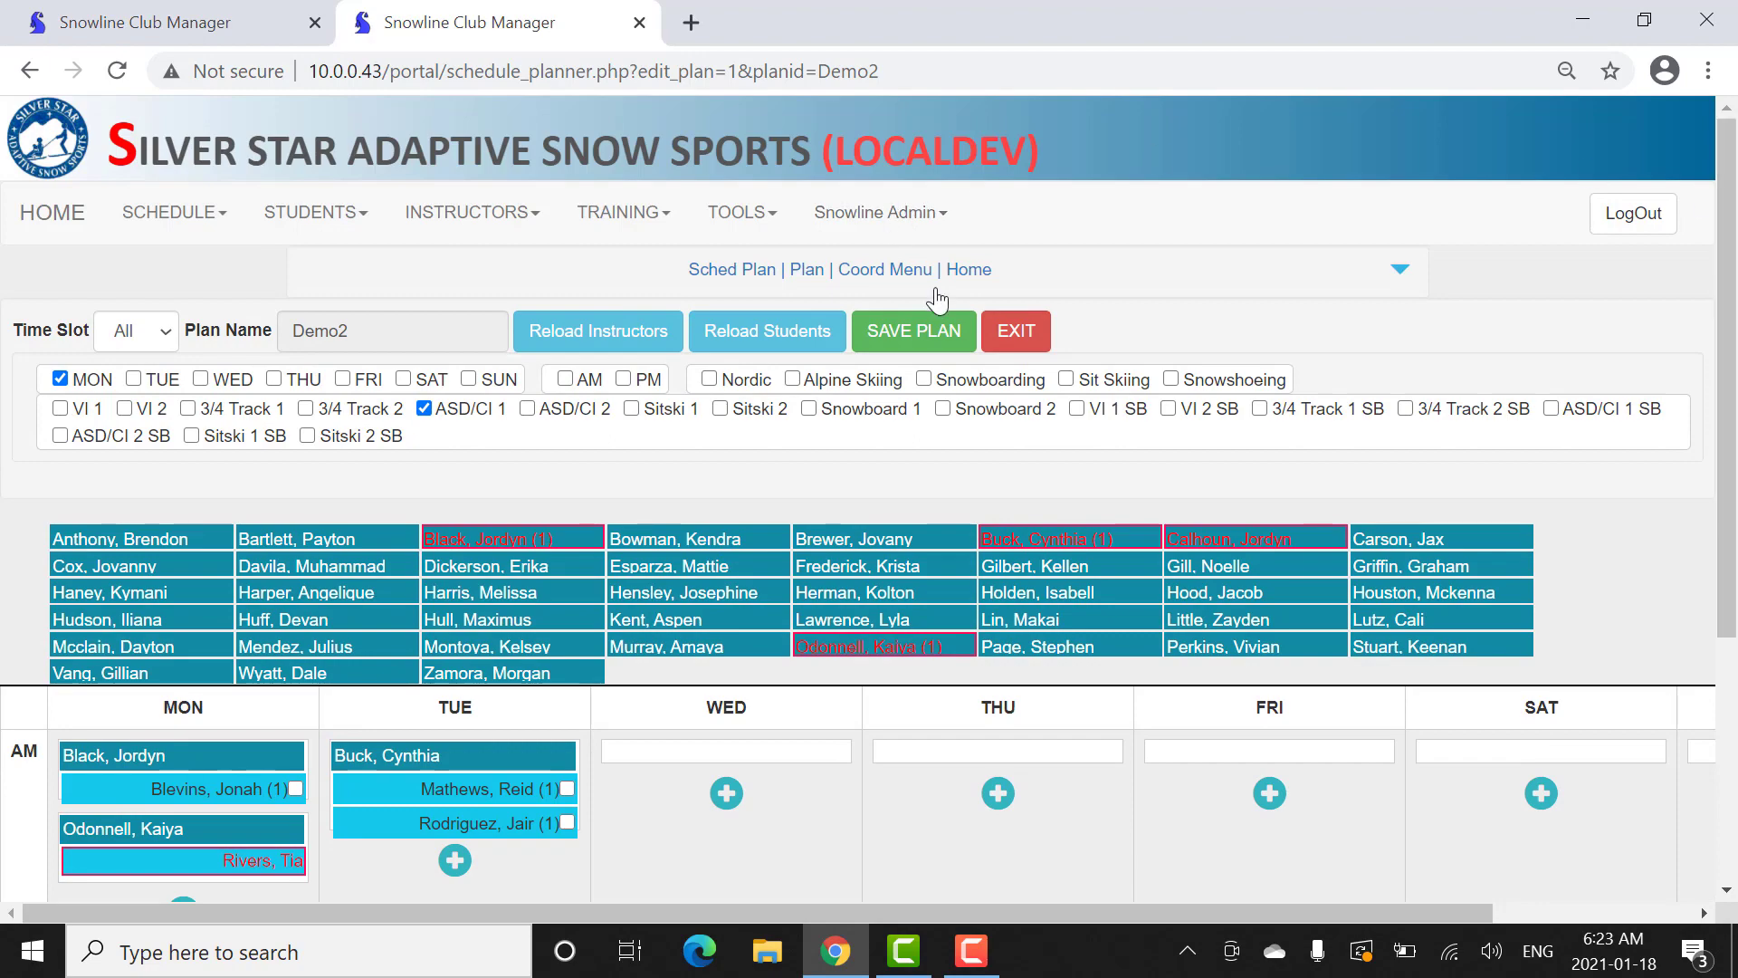
left_click(916, 331)
left_click(1059, 351)
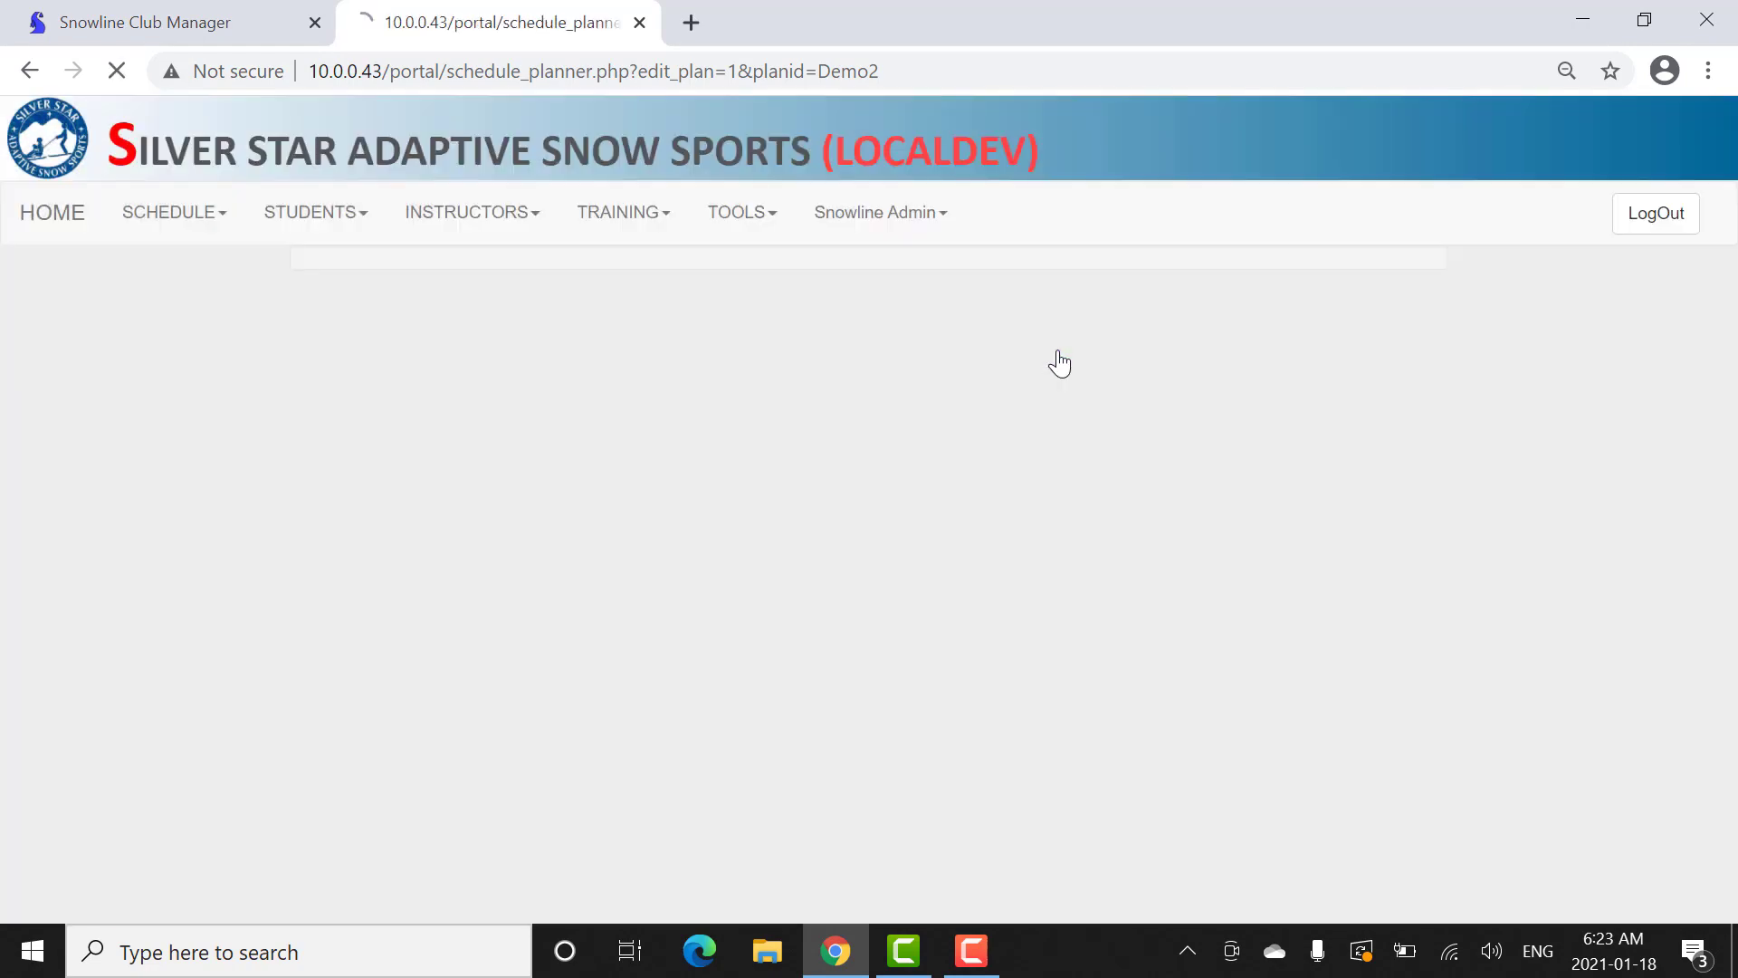
Tick the checkbox beside the first student listed in the Tuesday AM lesson and save the Demo2 plan.
scroll(1250, 598, "down", 3)
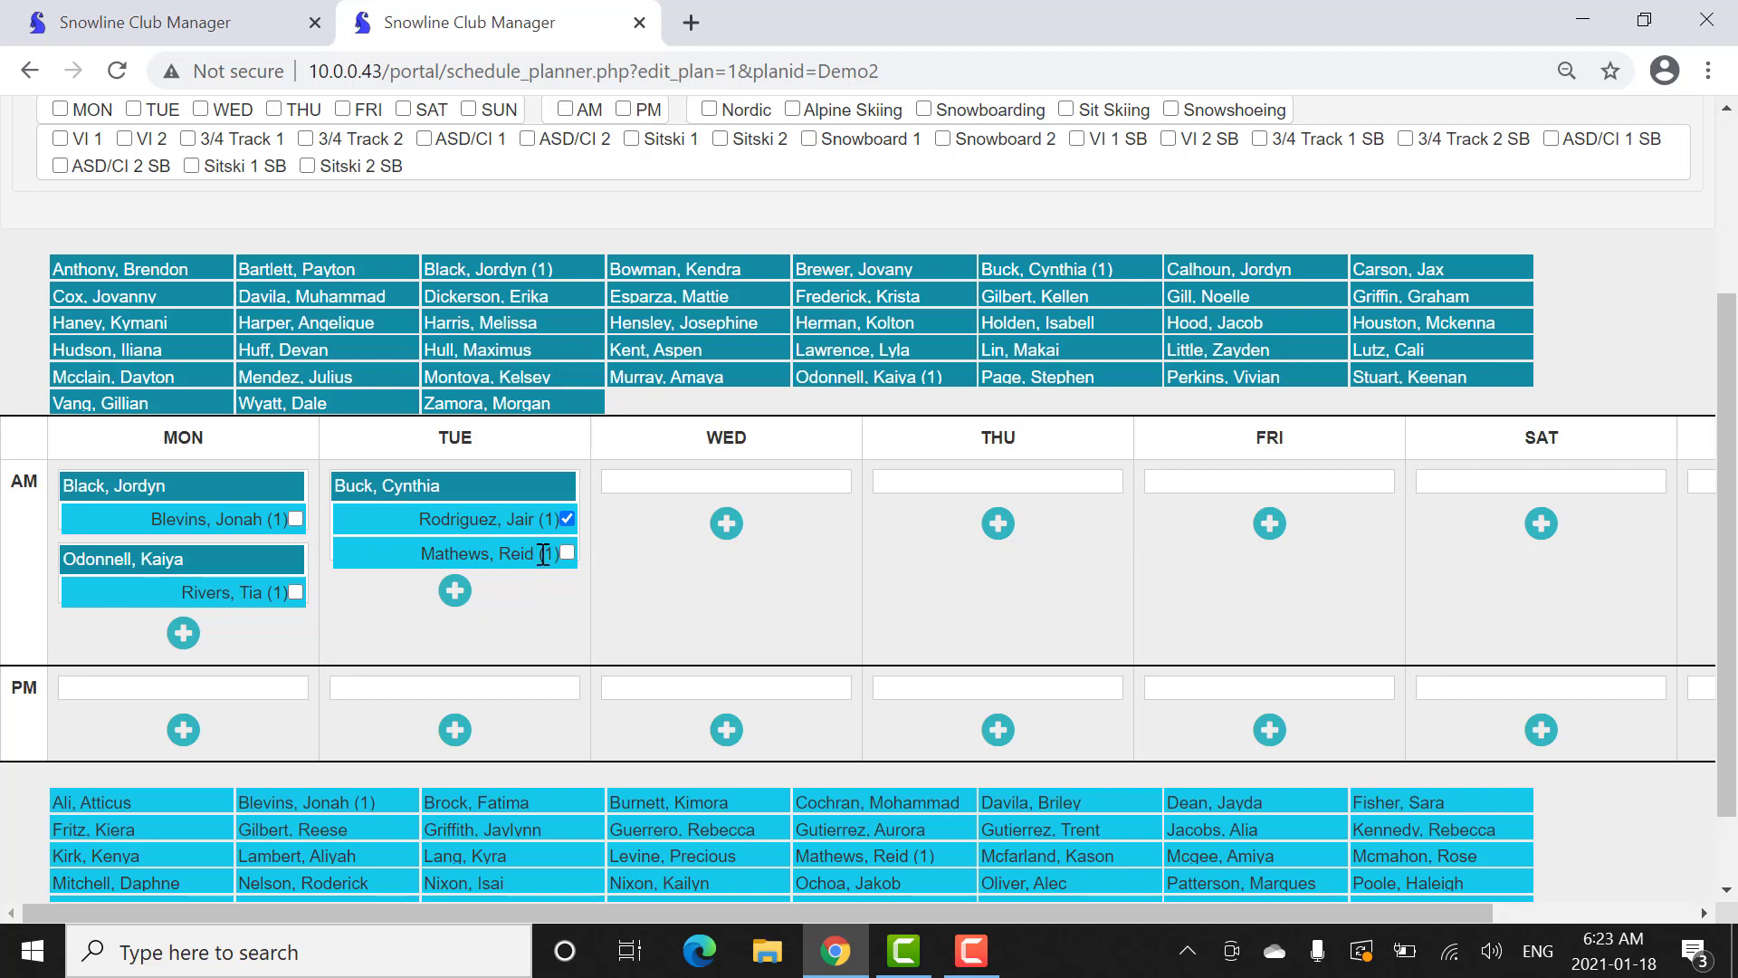
scroll(622, 556, "down", 1)
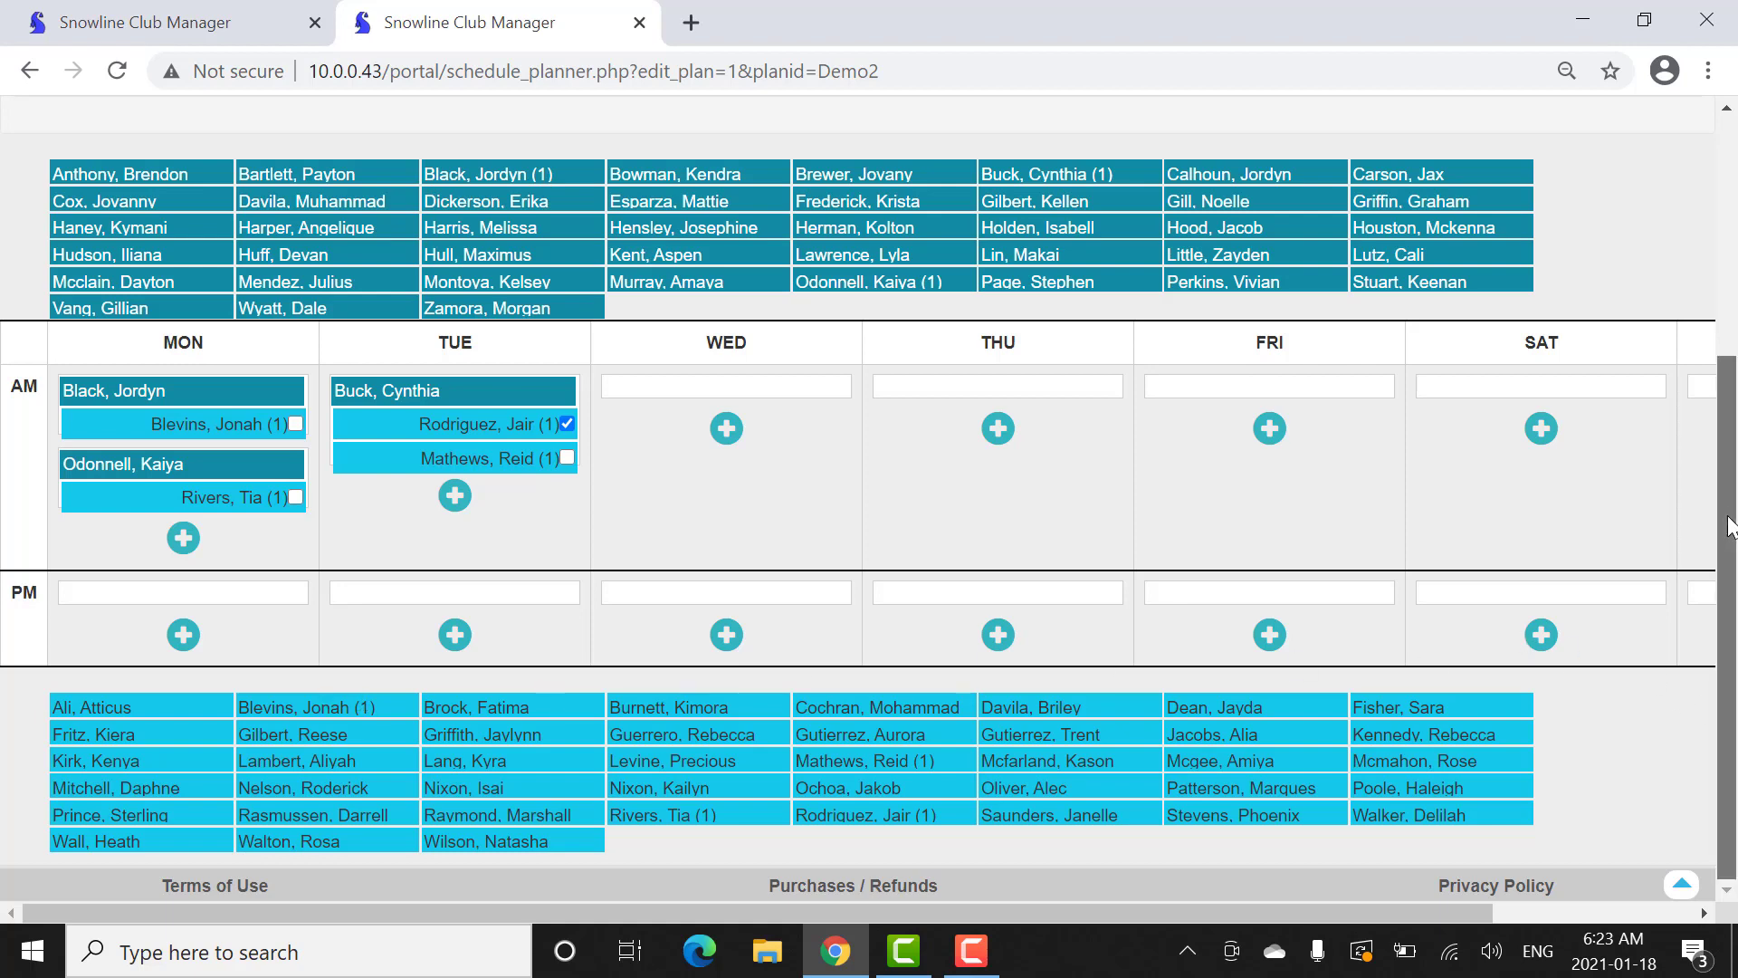
left_click_drag(1729, 530, 1735, 181)
left_click(940, 326)
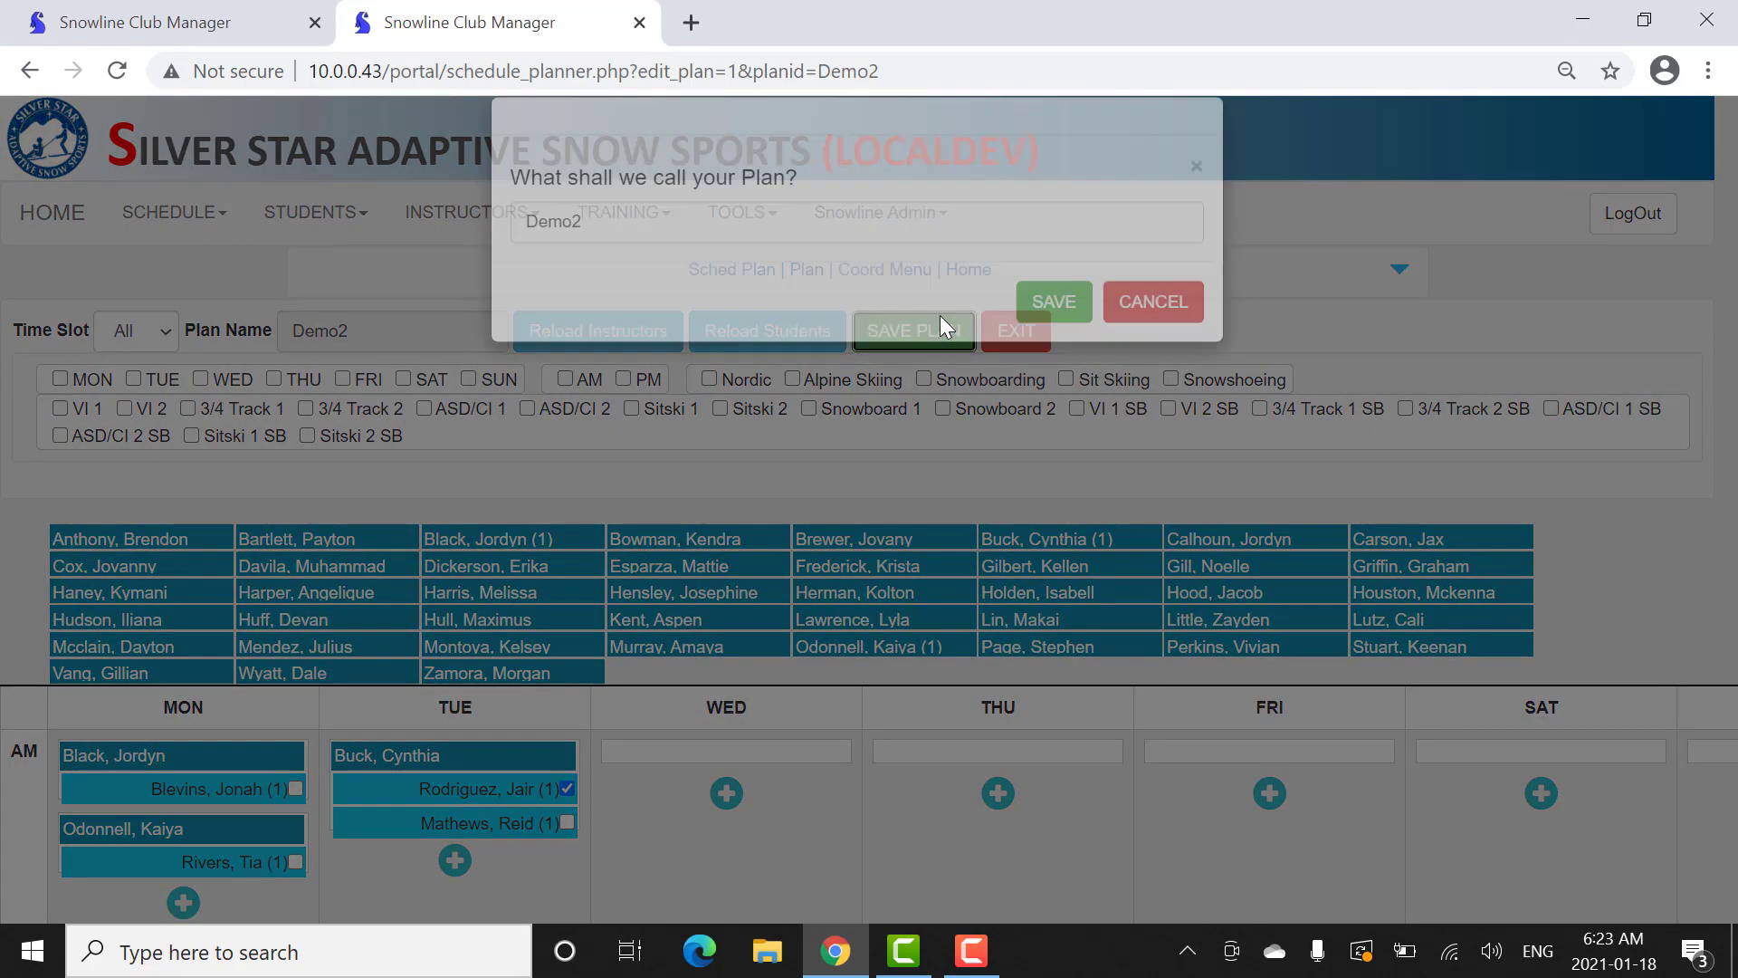
left_click(1046, 341)
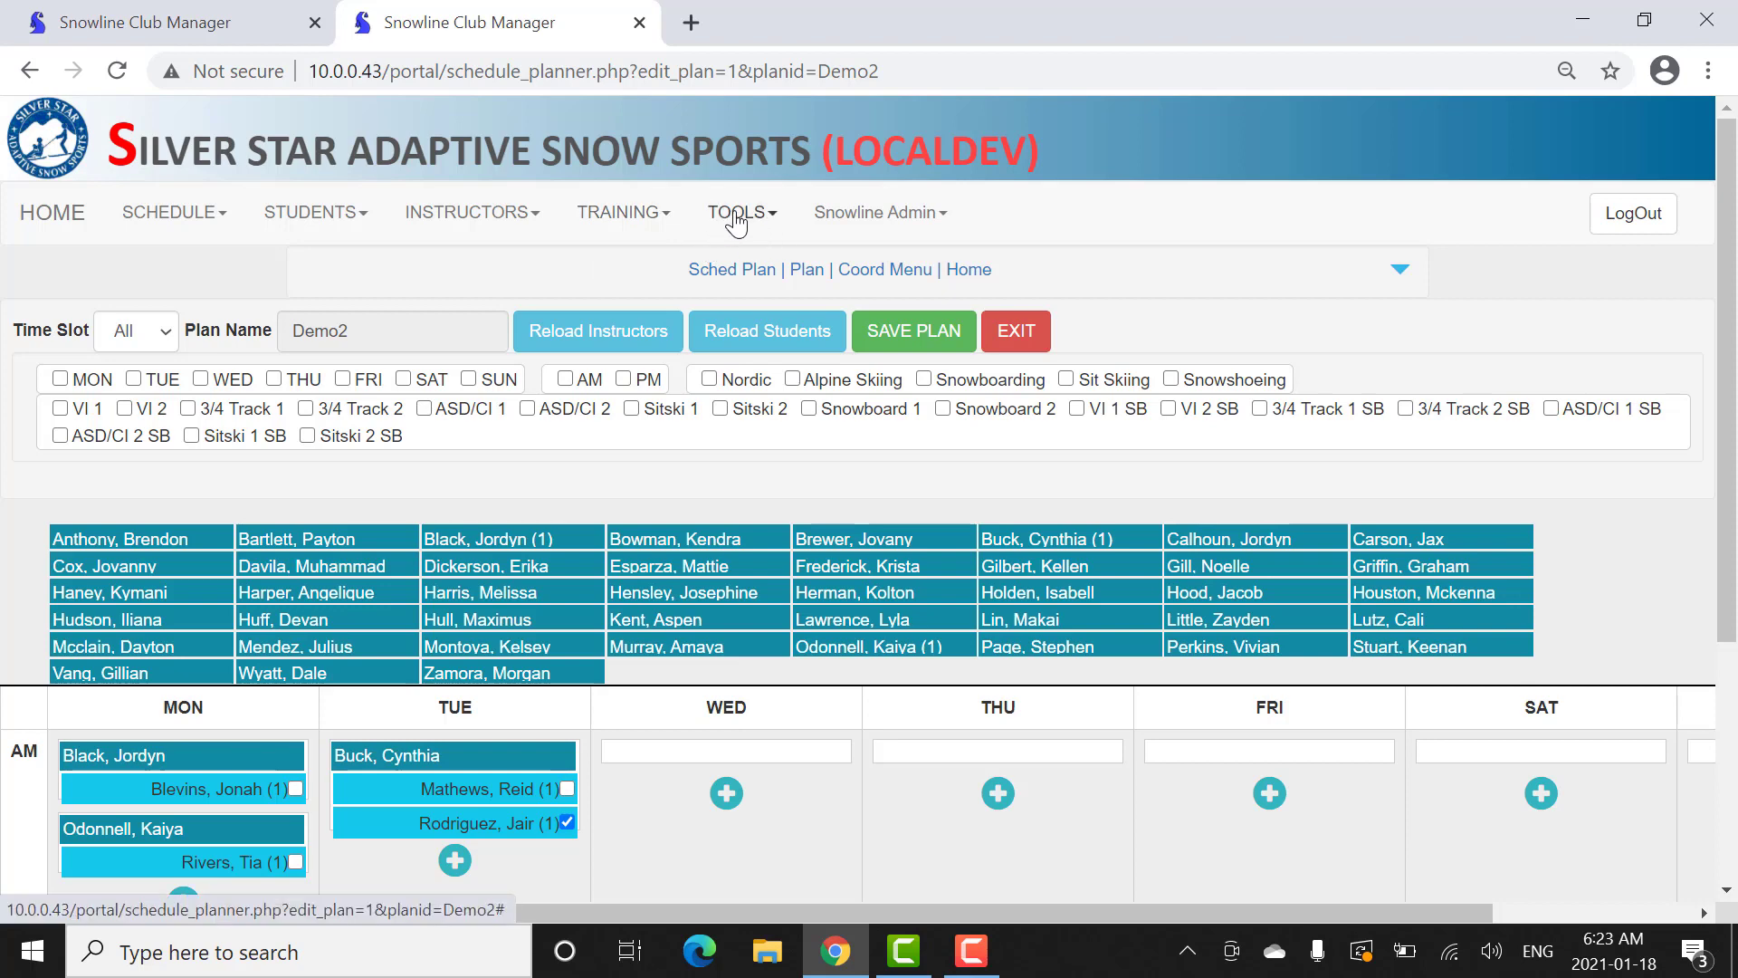
Exit the plan editor and copy the Demo2 plan to the Weekly program's schedule, starting on February 1, 2021.
left_click(1000, 319)
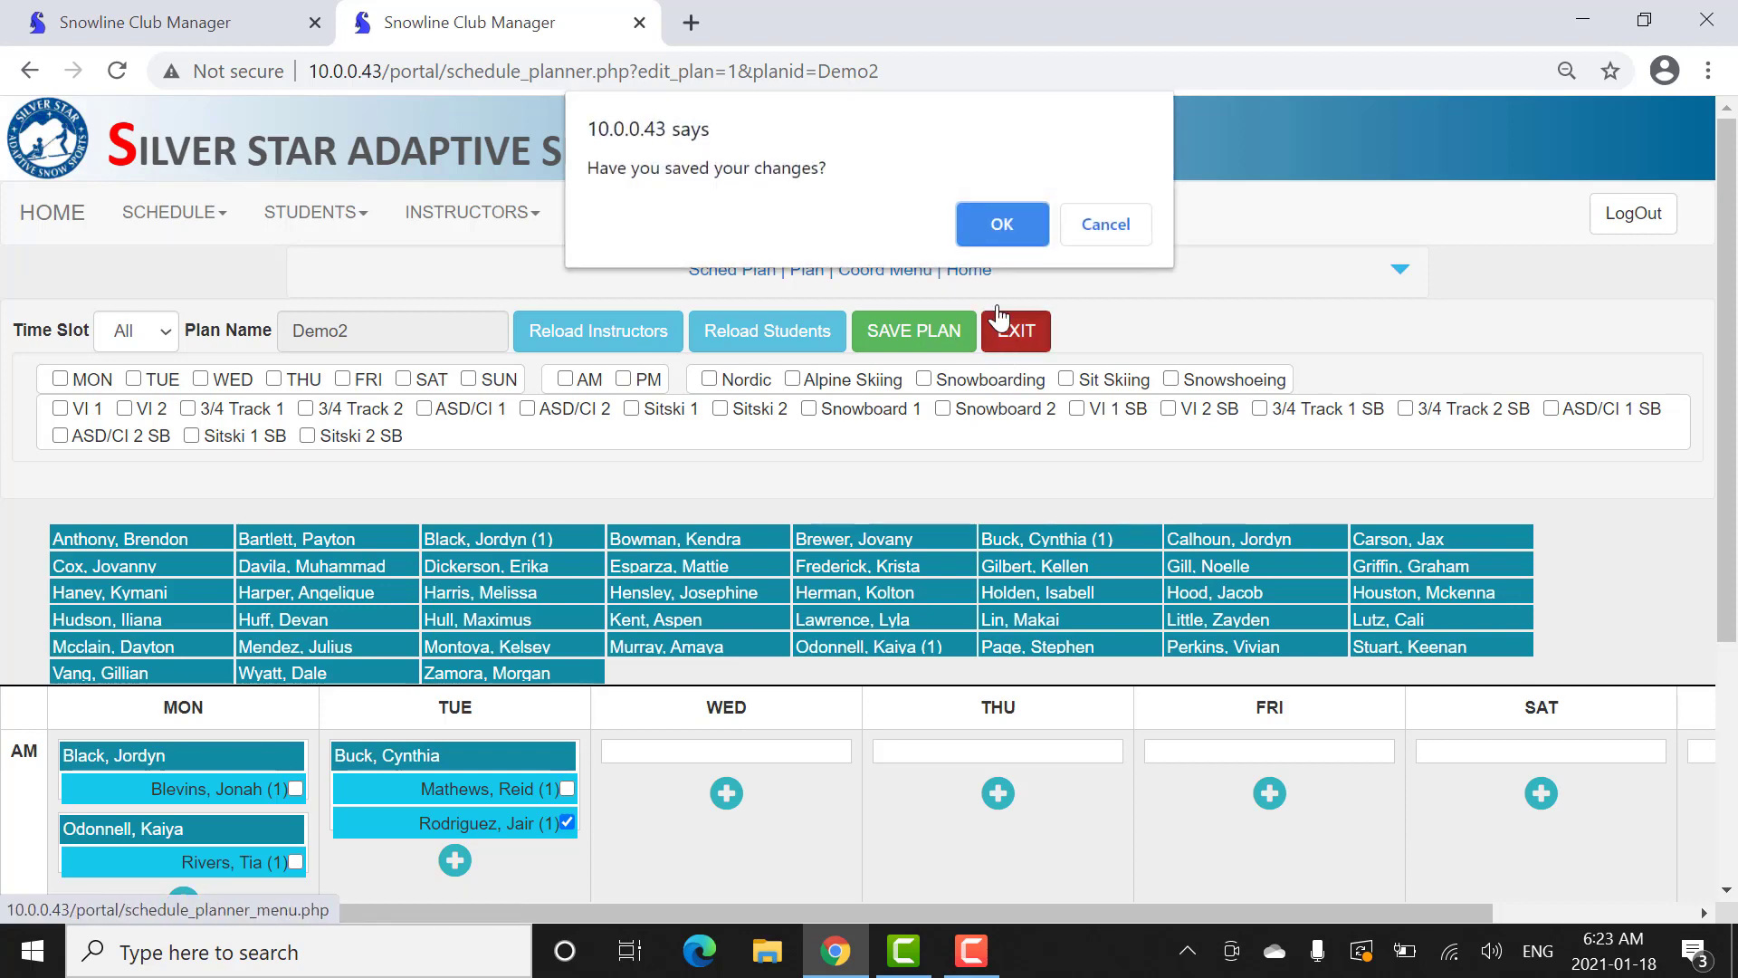
left_click(1002, 226)
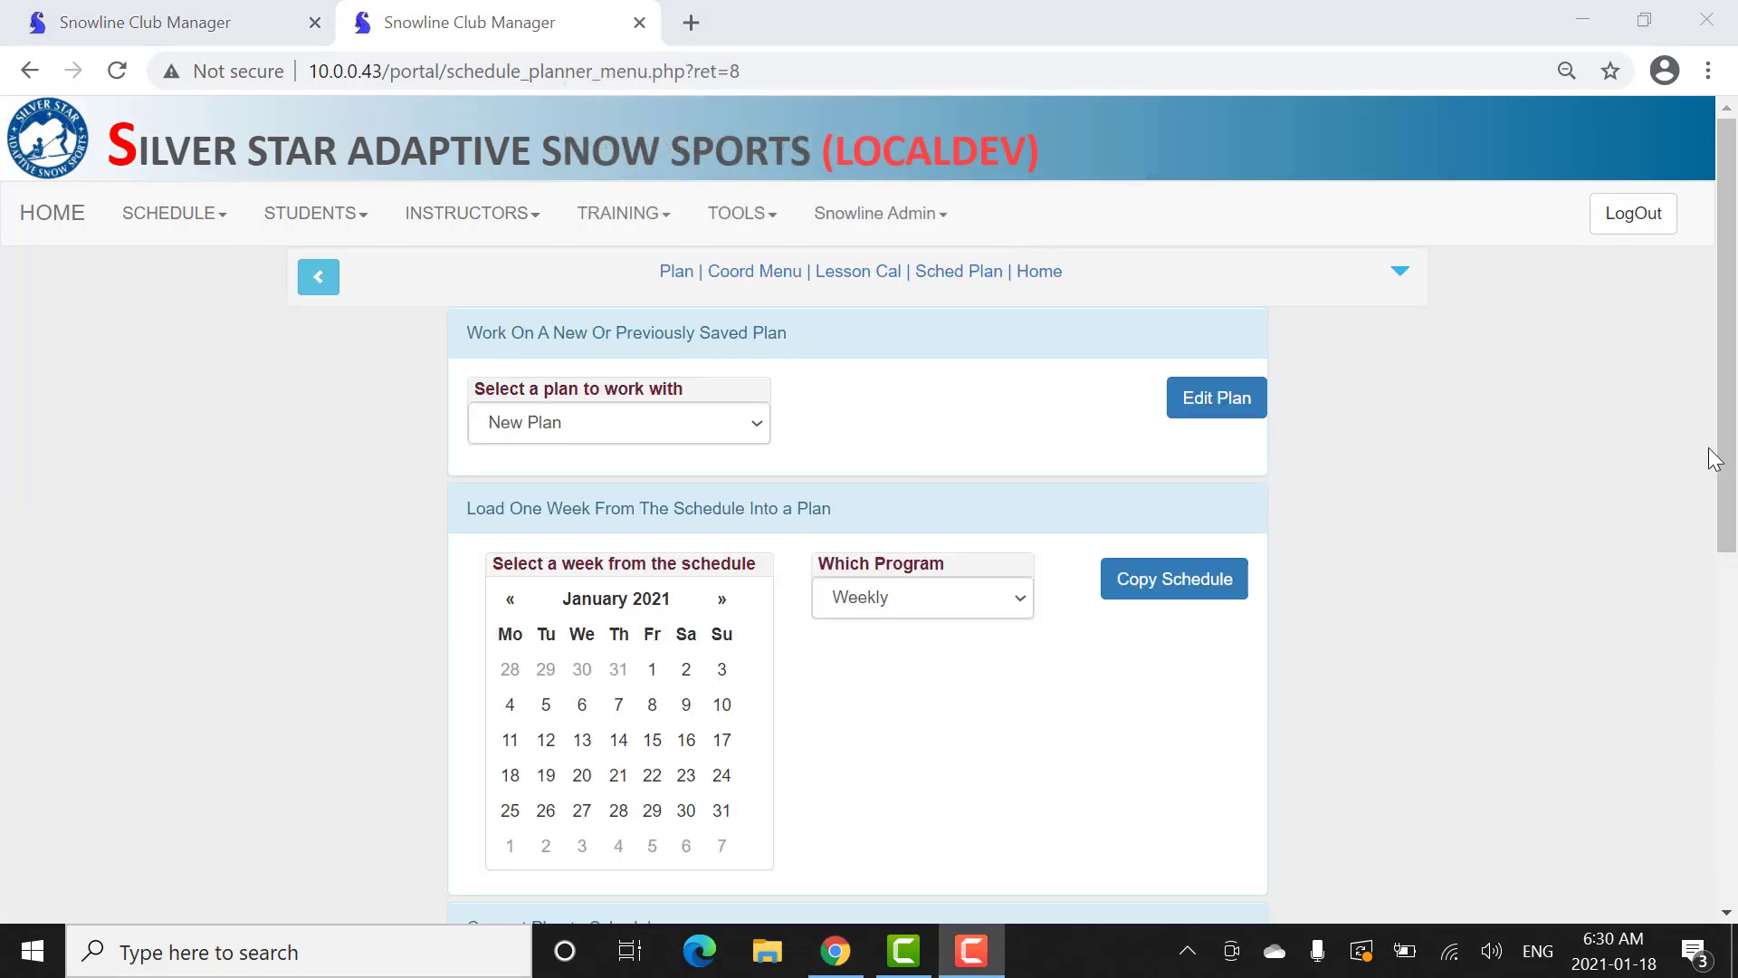
left_click_drag(1728, 434, 1675, 738)
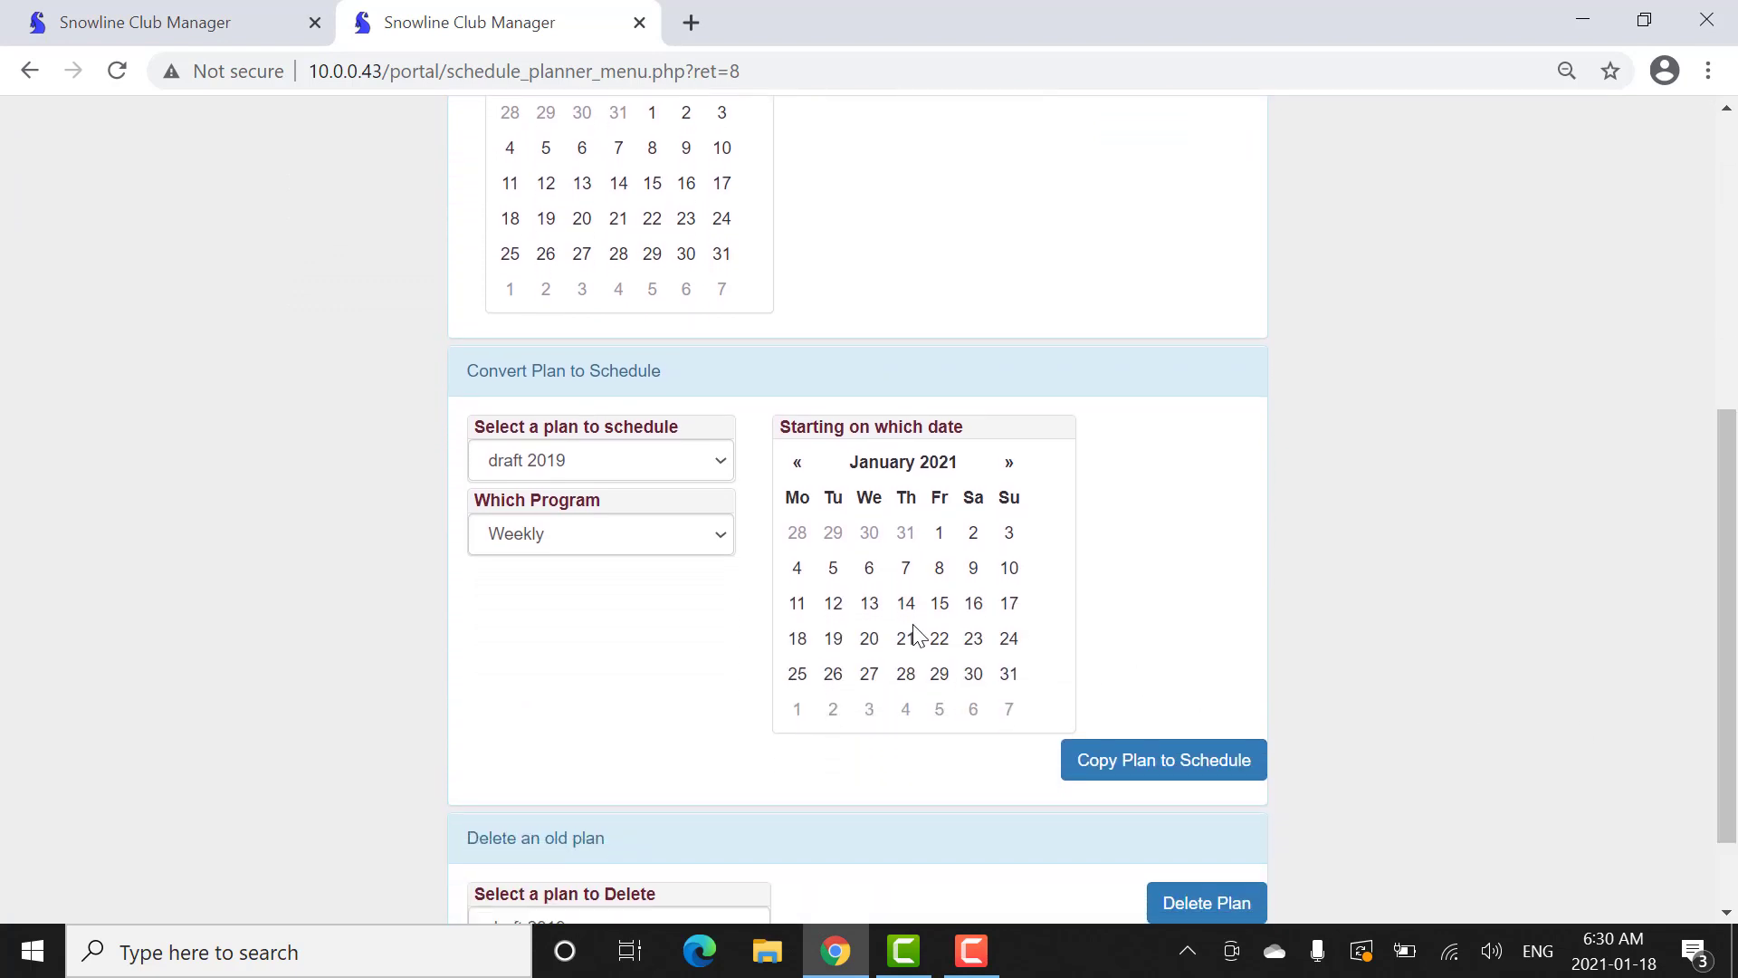
left_click(723, 464)
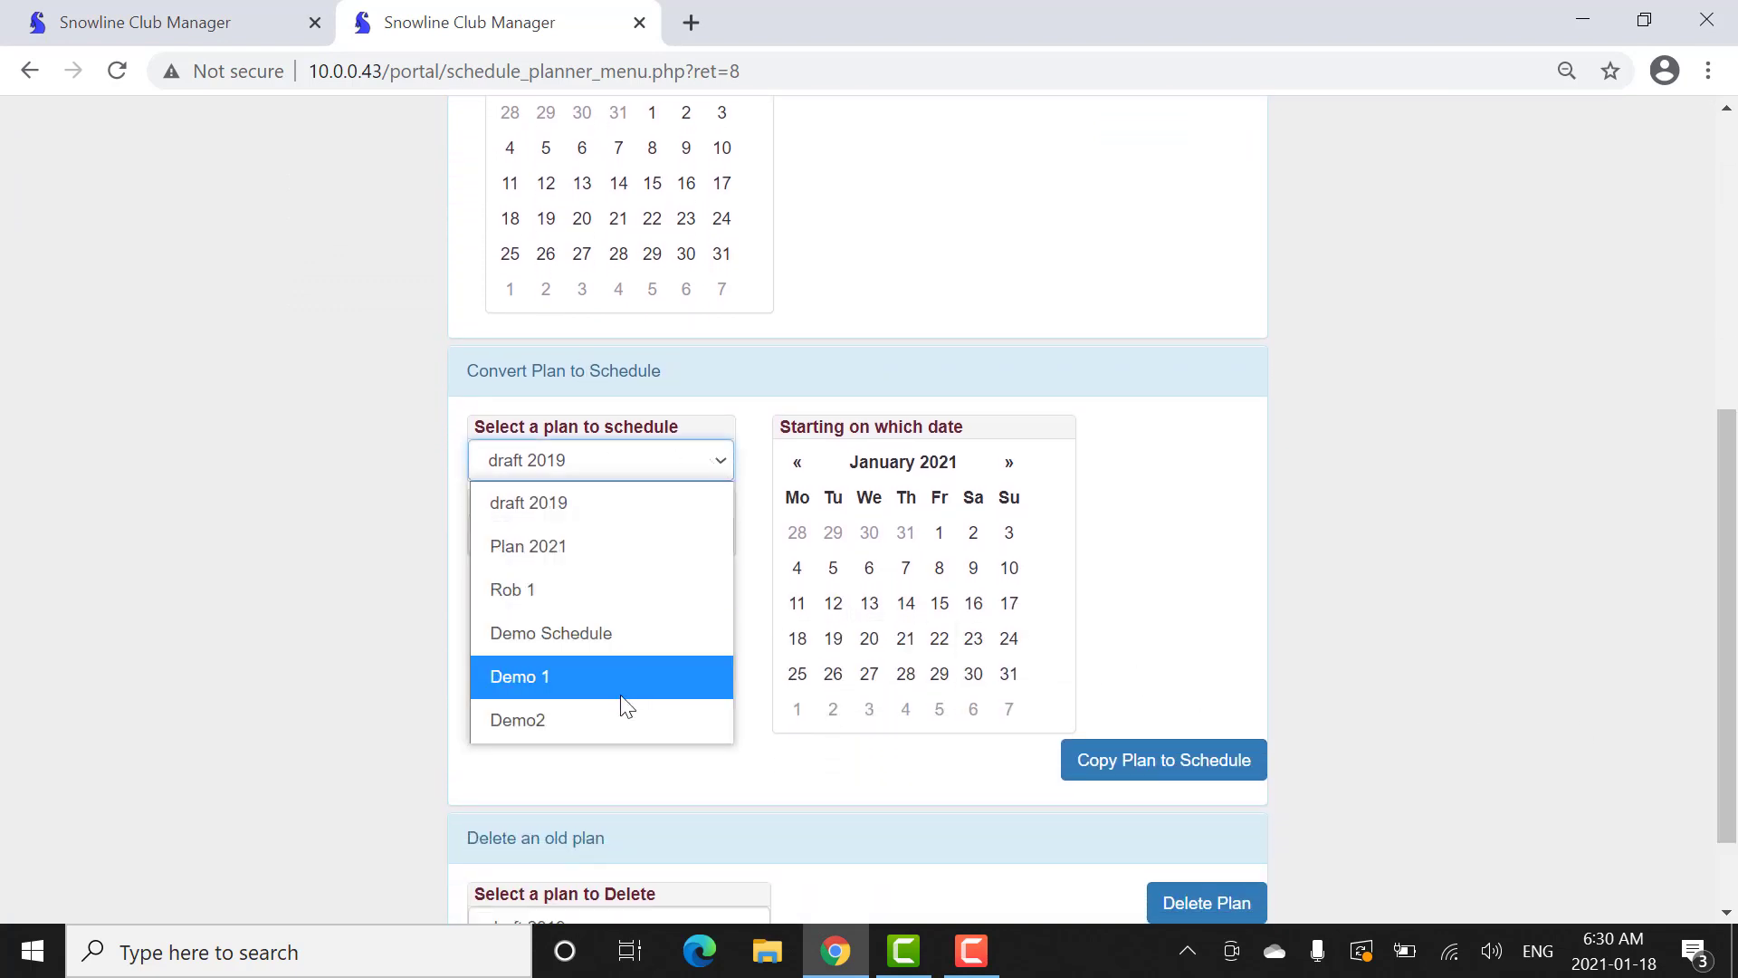
left_click(621, 719)
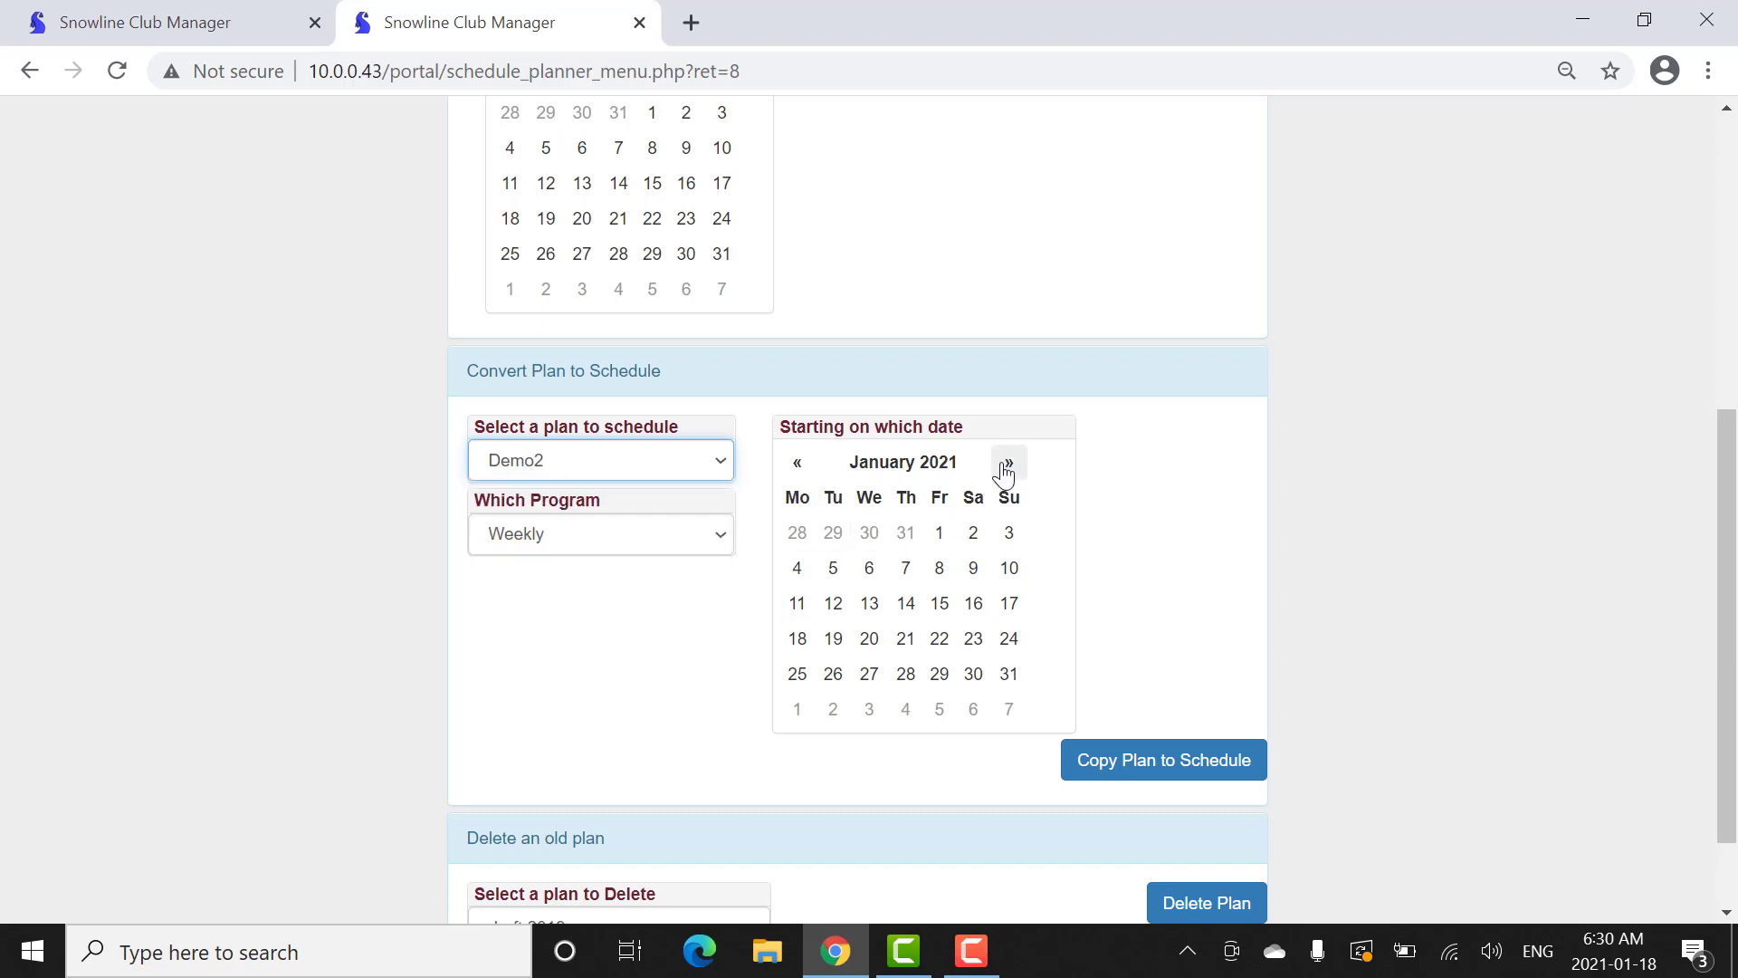
left_click(800, 711)
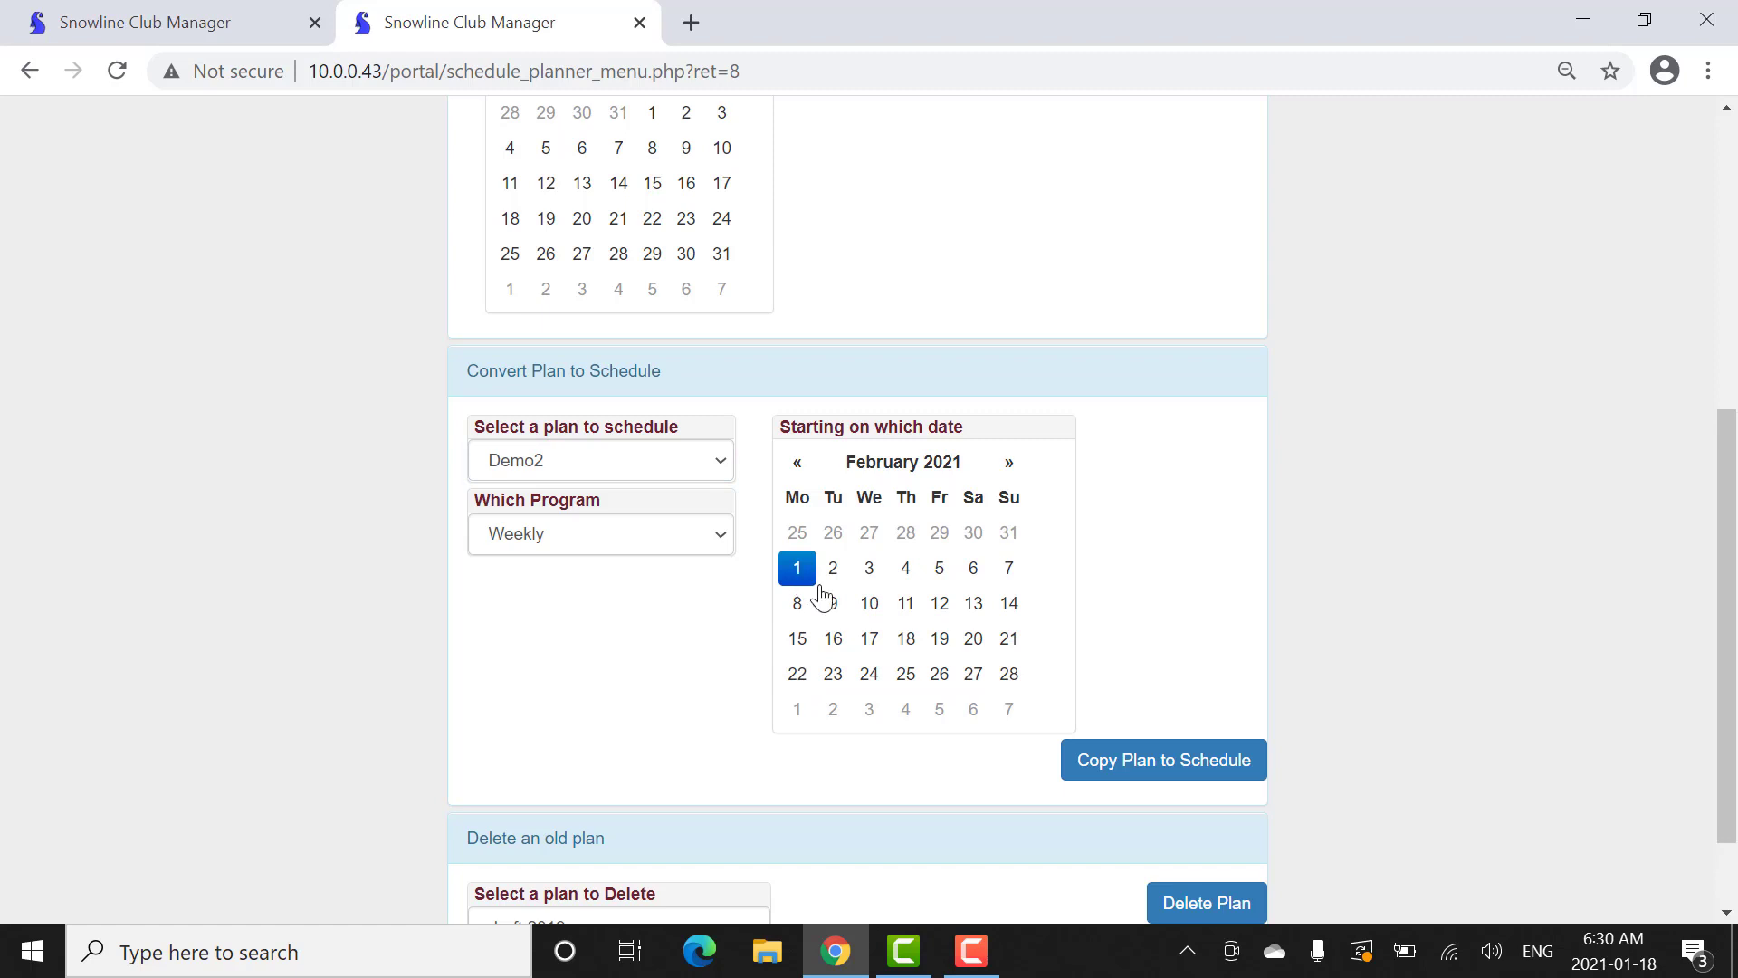
left_click(1135, 762)
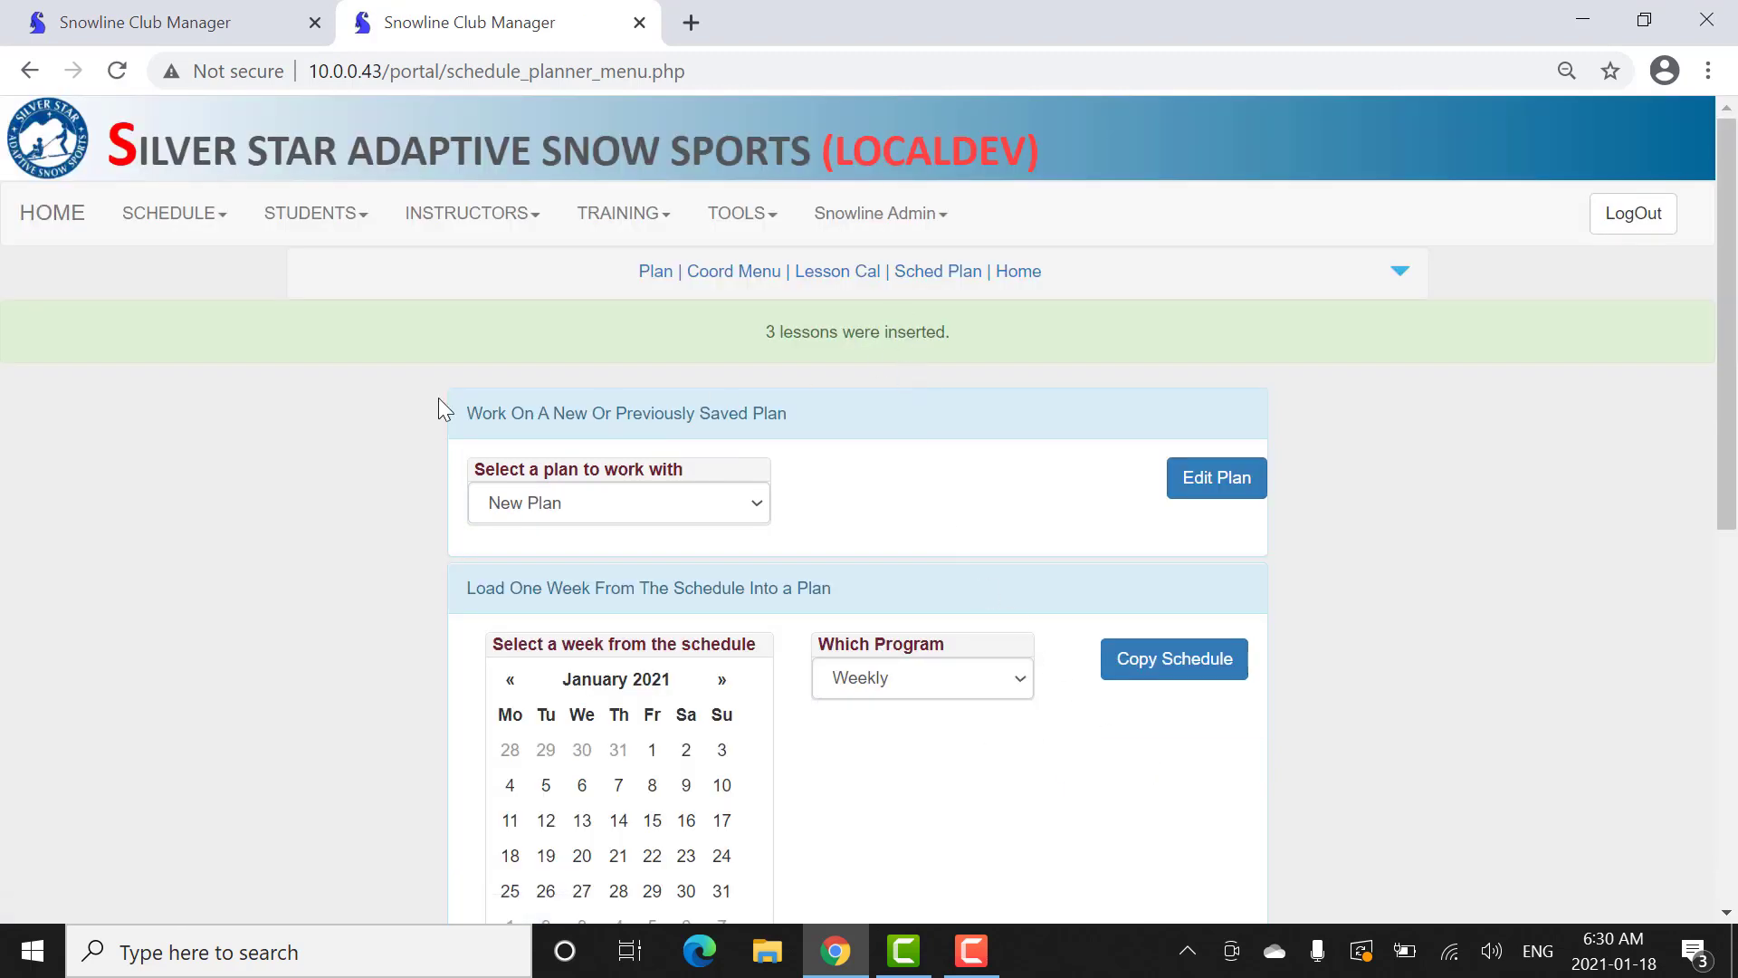
Open the Lesson Calendar at February 2021 and check the students assigned to the AM lessons on February 1 and 2.
left_click(170, 214)
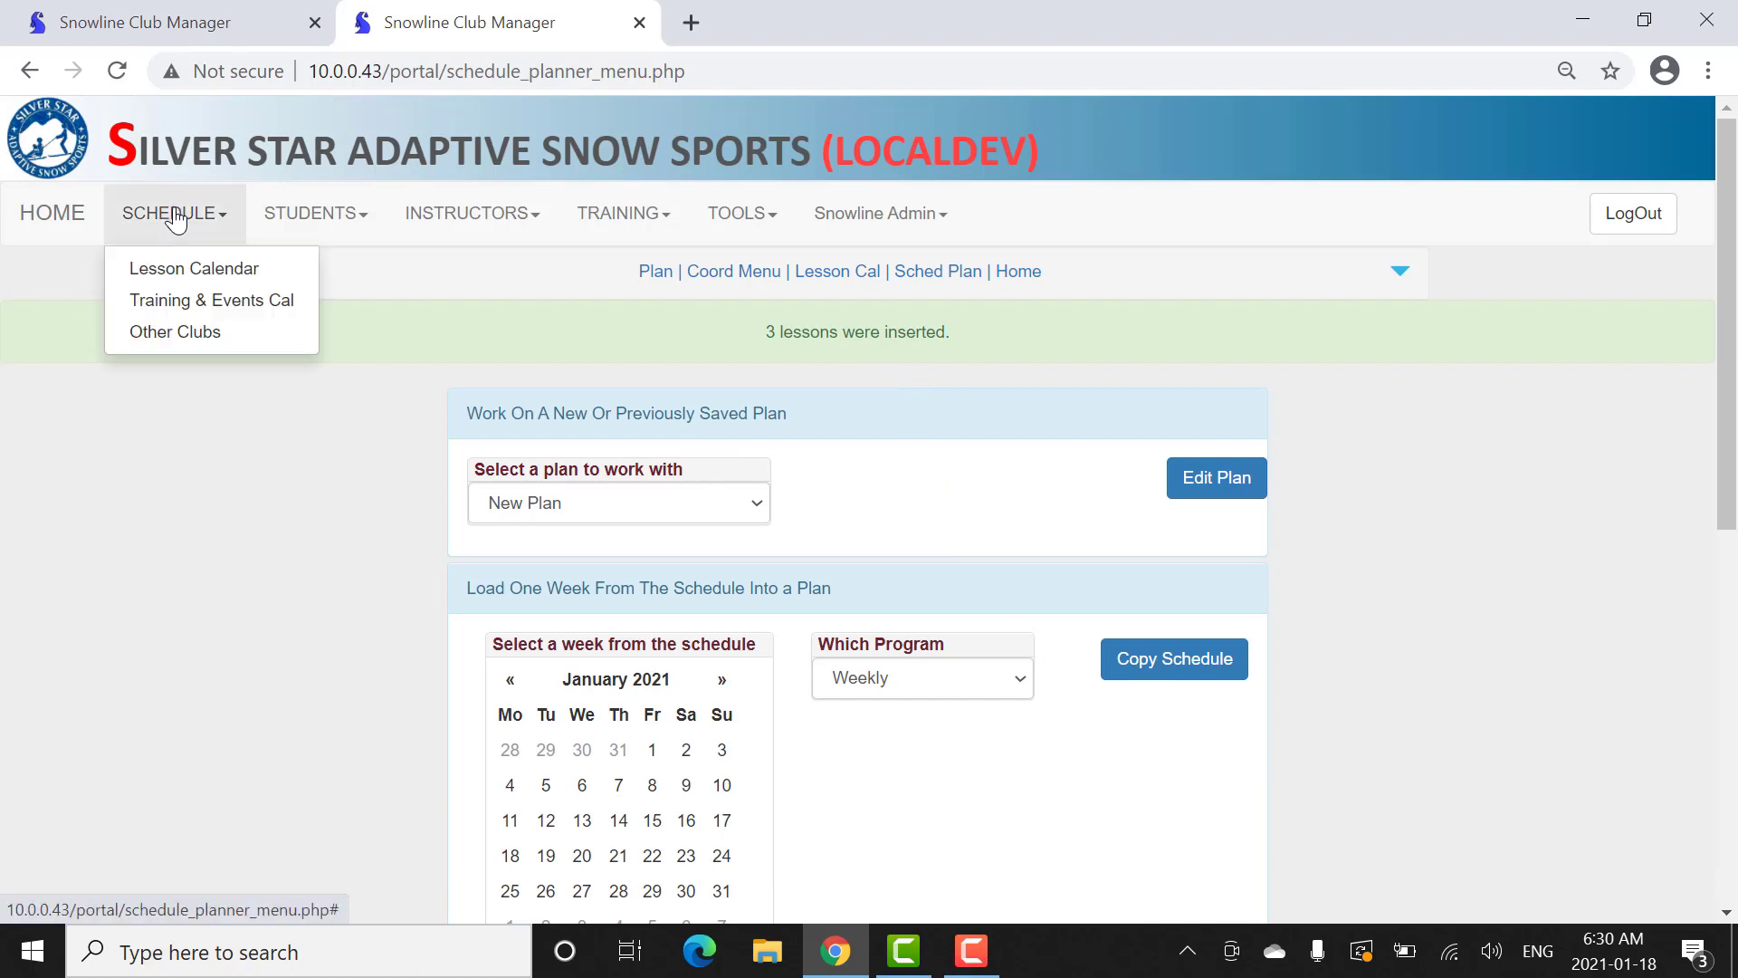
left_click(178, 270)
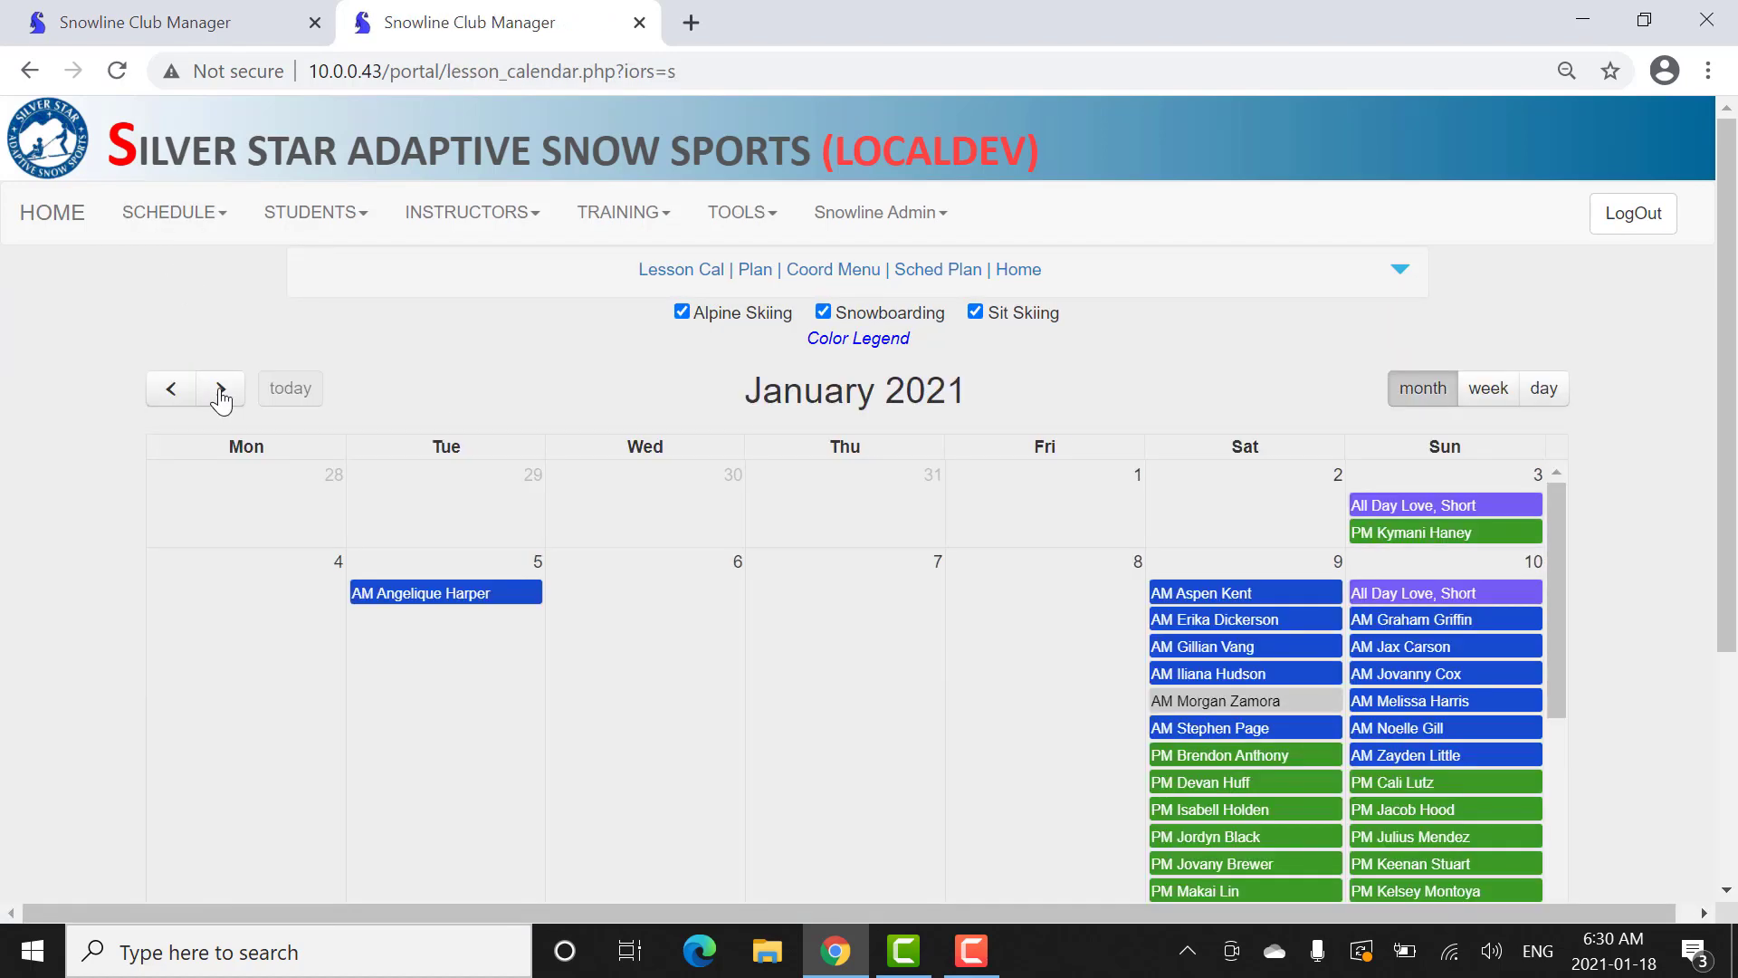
left_click(220, 389)
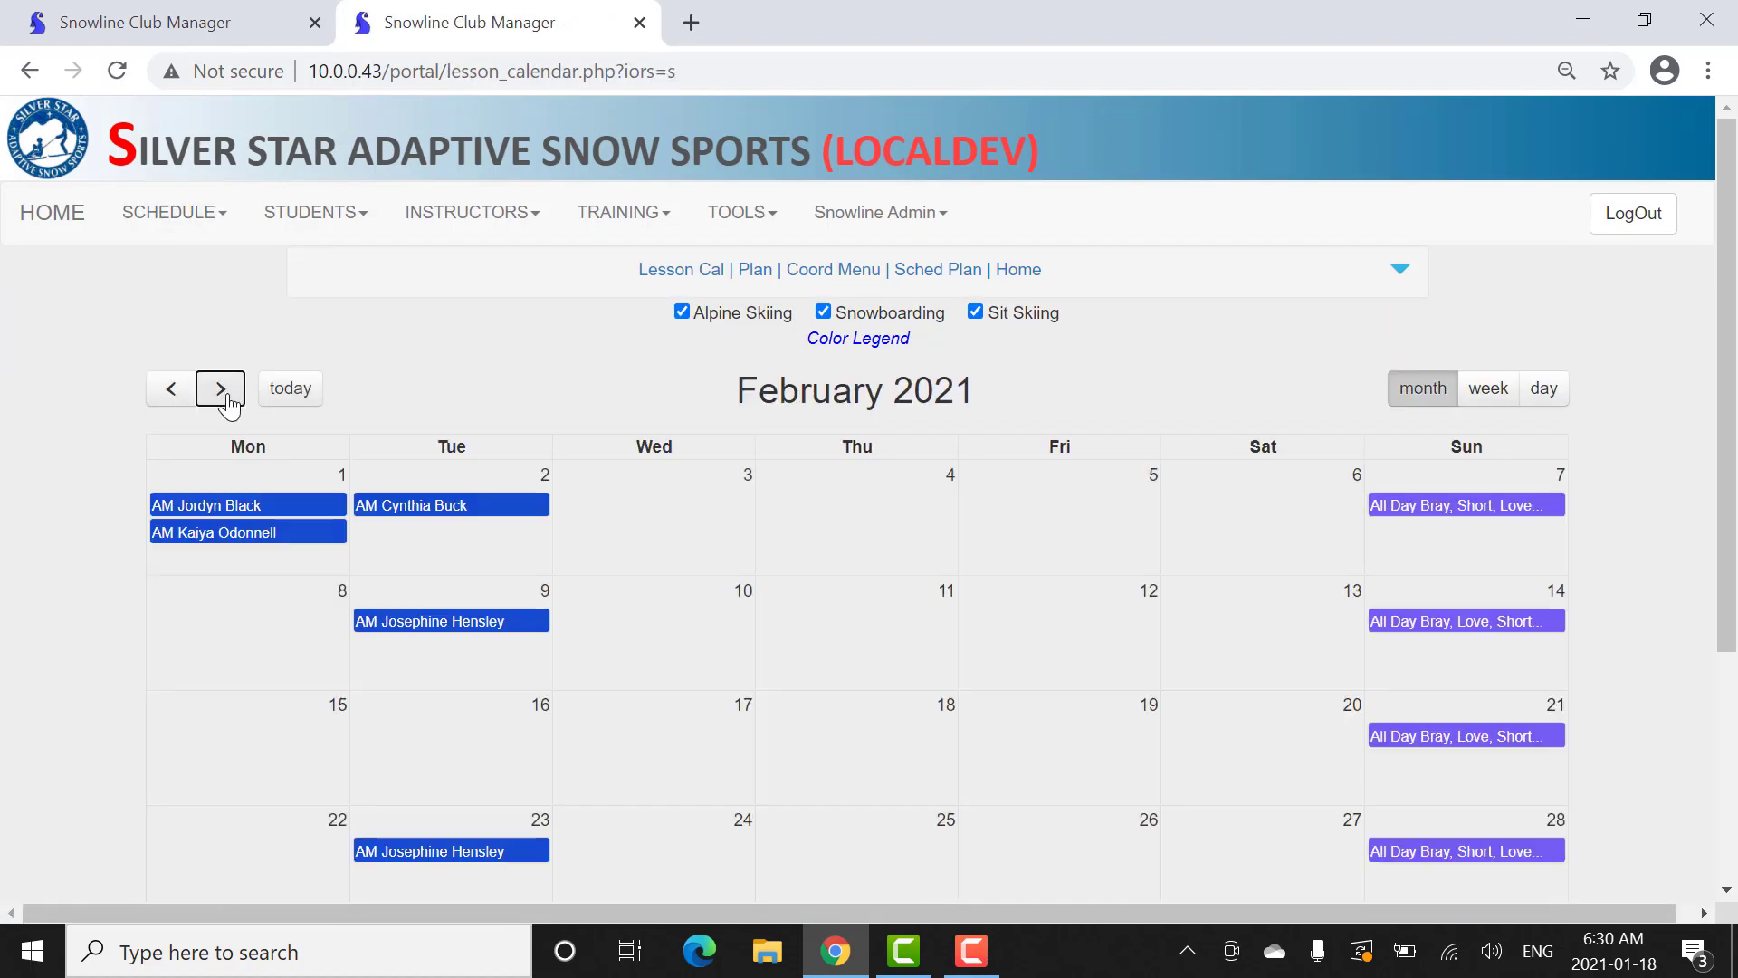
mouse_move(236, 506)
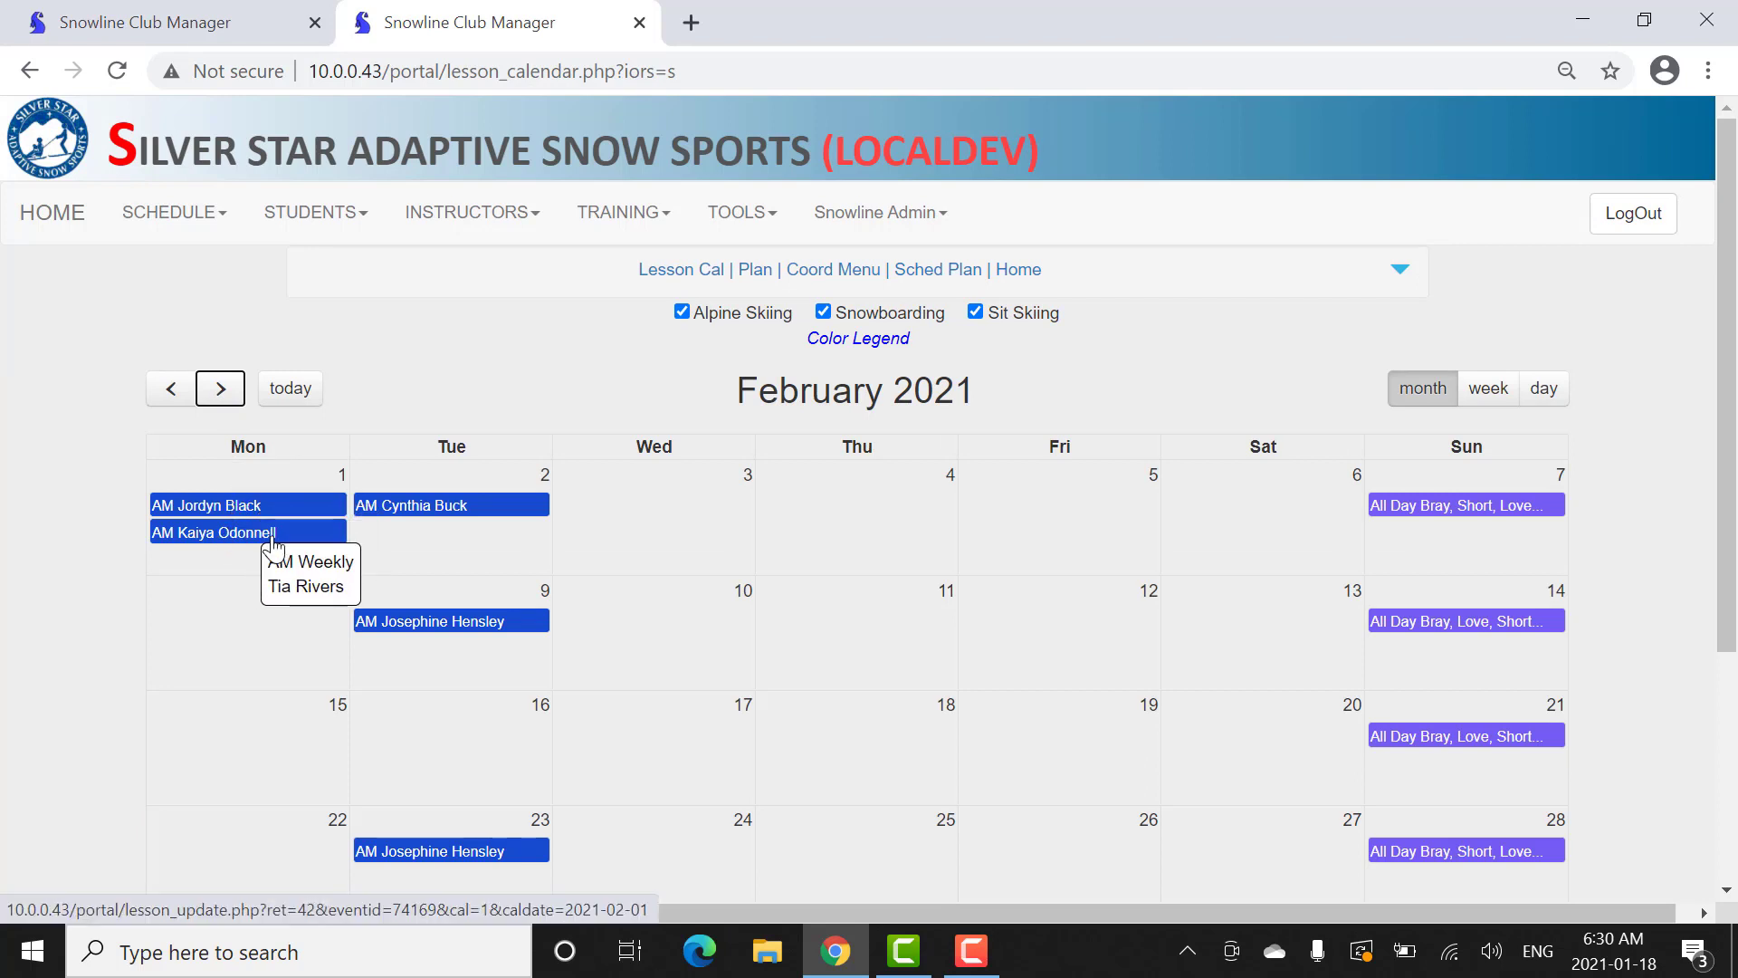
mouse_move(425, 509)
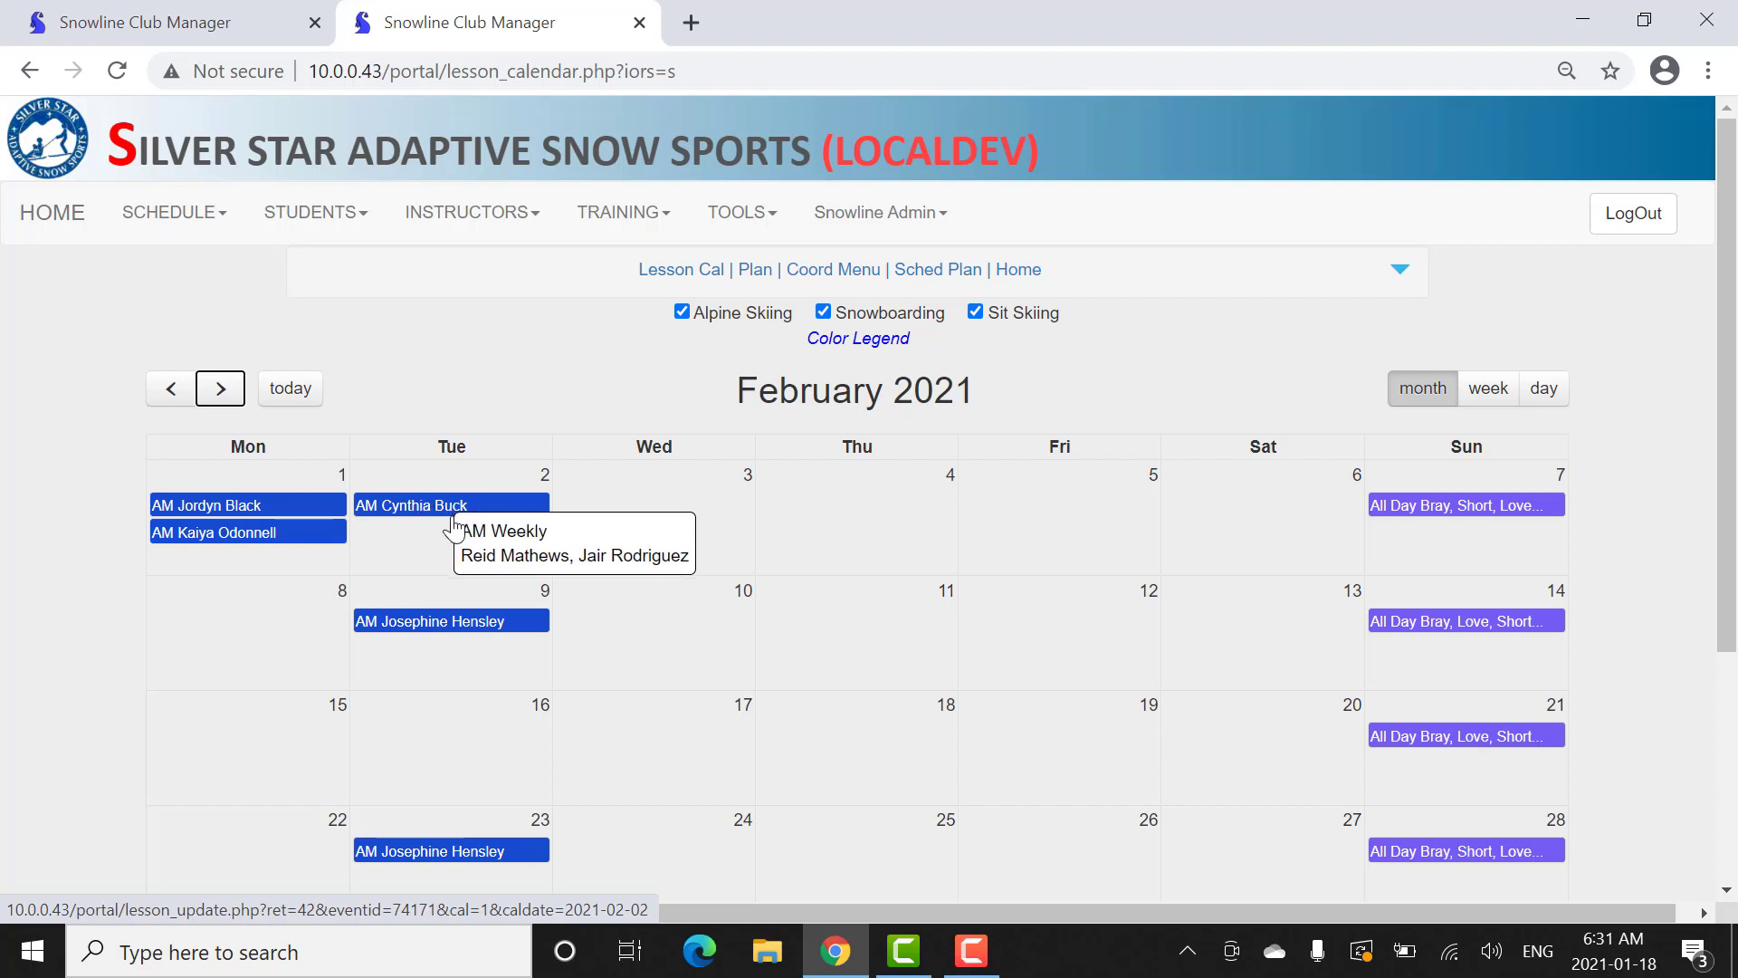